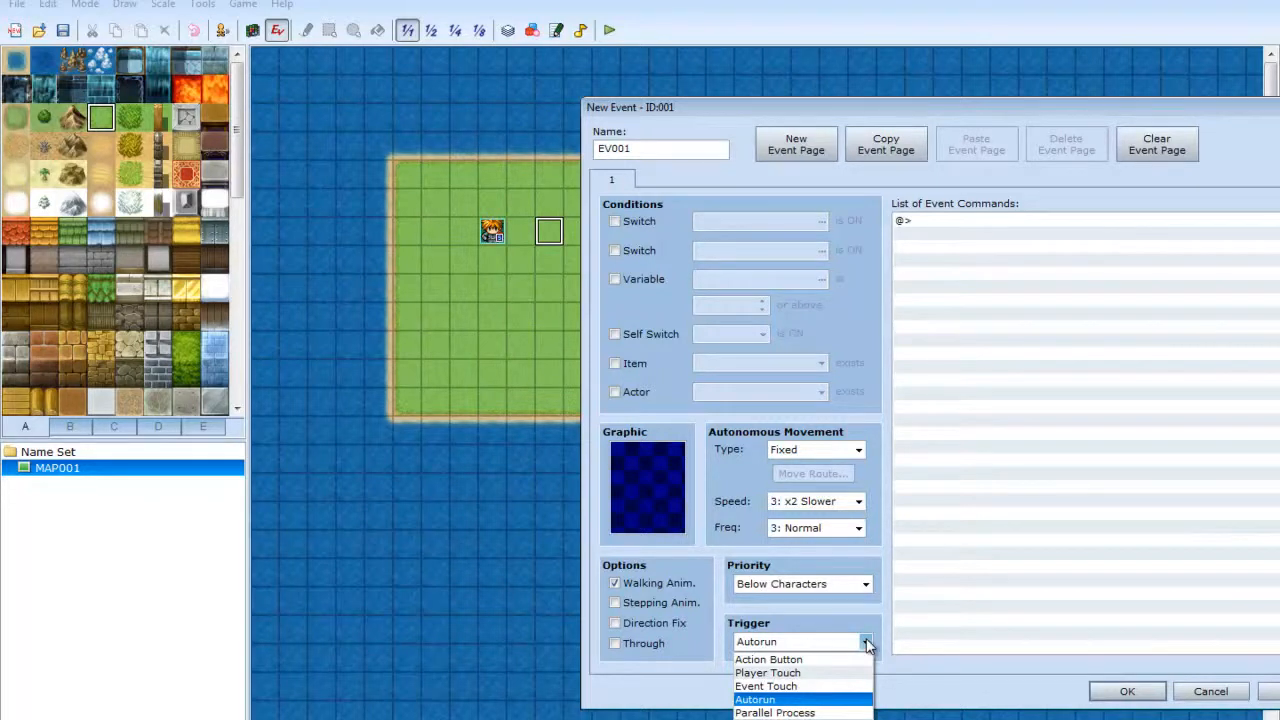
click(866, 645)
click(866, 645)
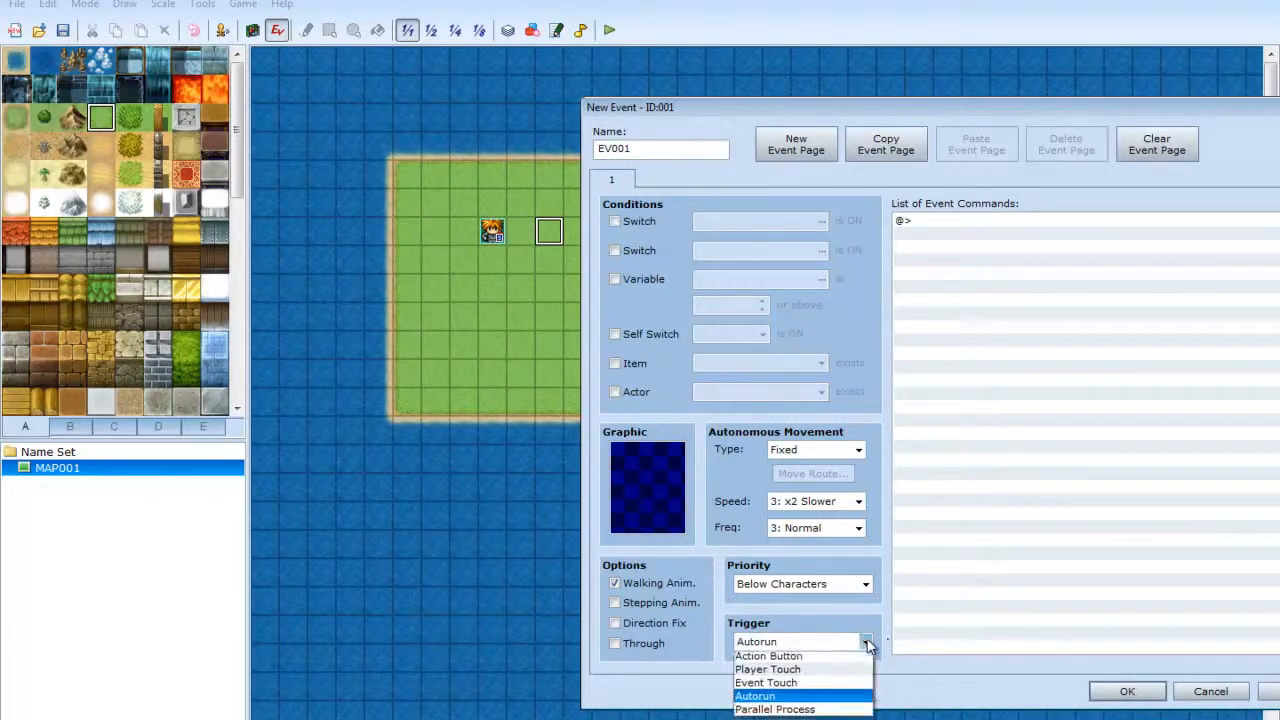
click(870, 642)
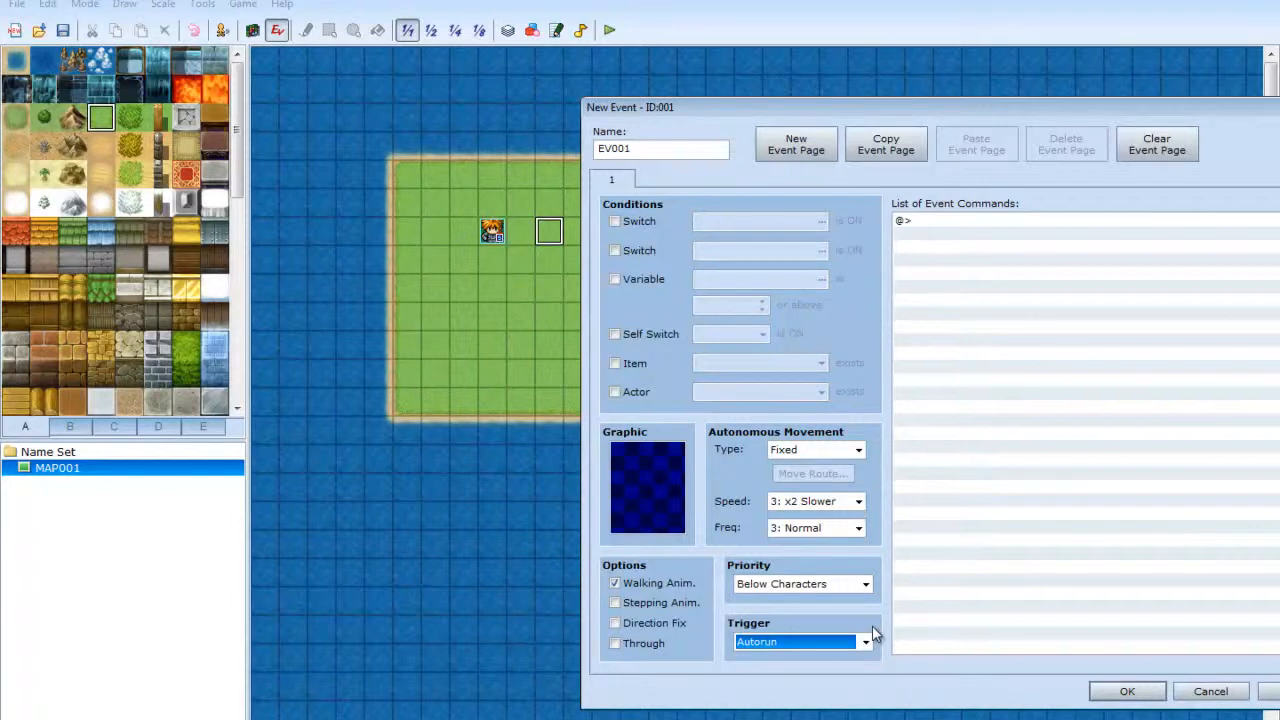
click(866, 641)
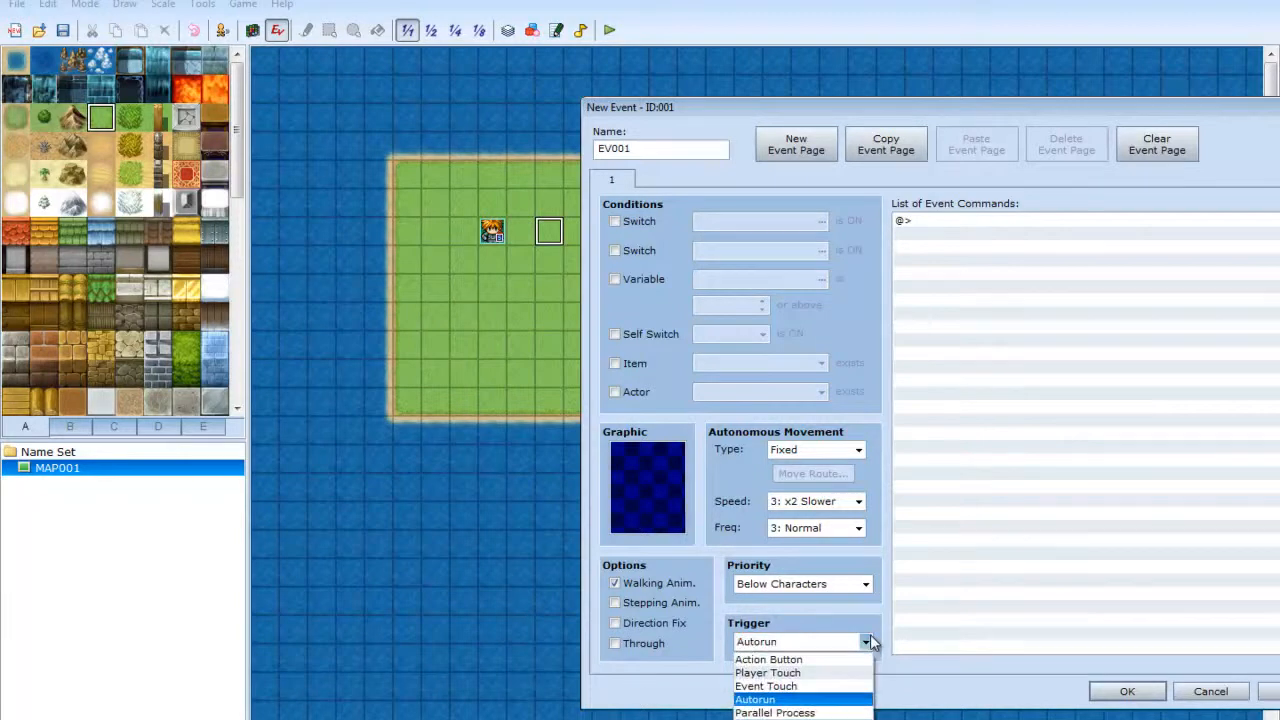
click(868, 638)
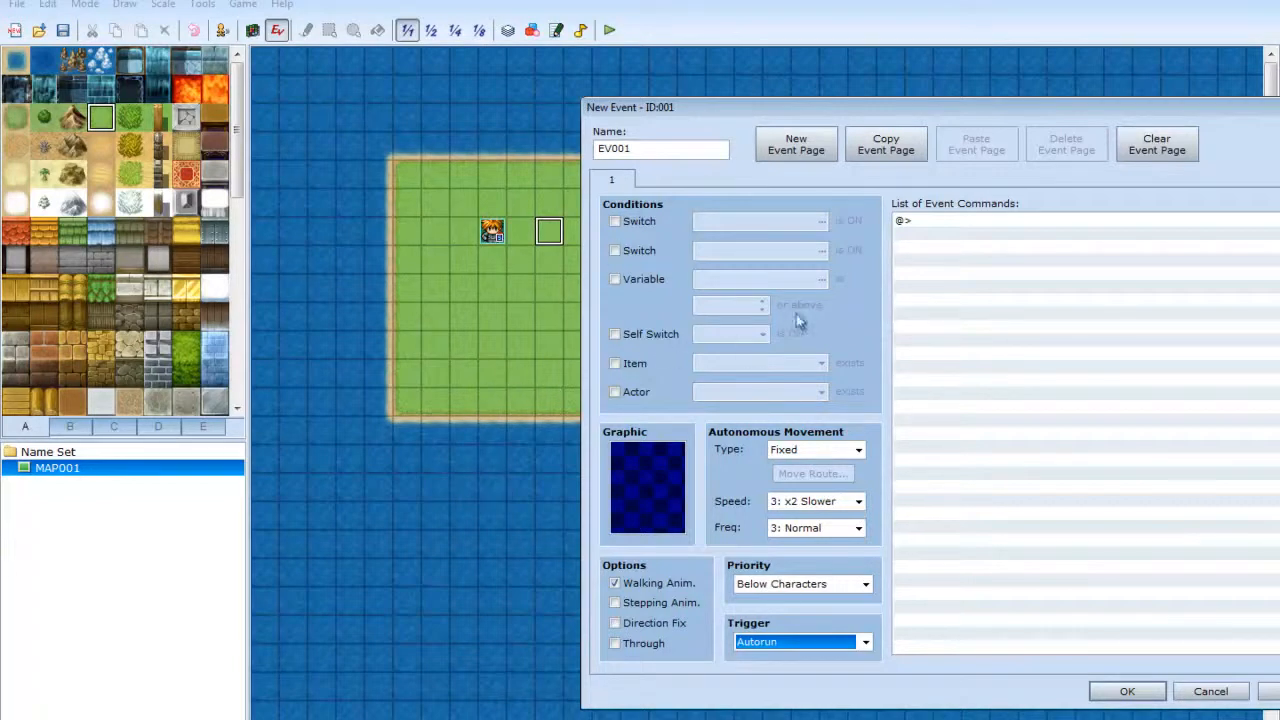
right_click(952, 226)
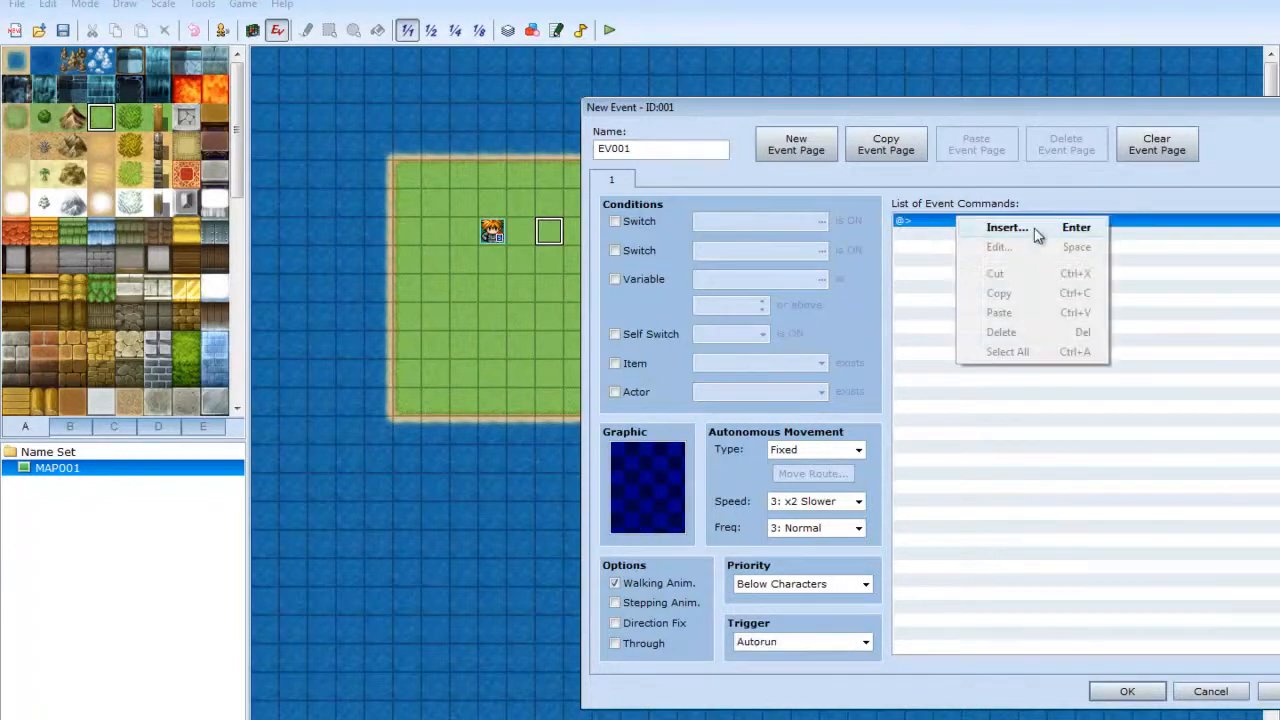
click(910, 426)
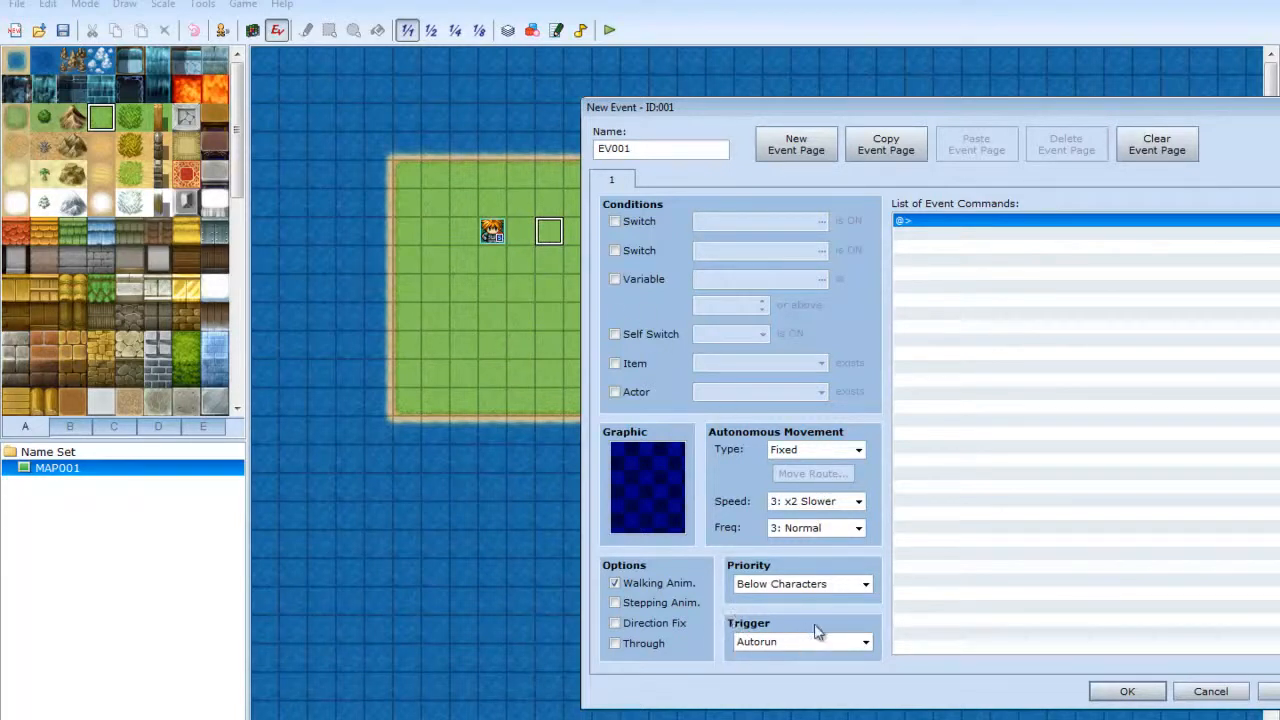
- Add a Show Text command reading "Are you a boy or a girl?" to the autorun event and save the event
right_click(962, 231)
click(1005, 239)
drag(968, 212, 748, 367)
click(764, 404)
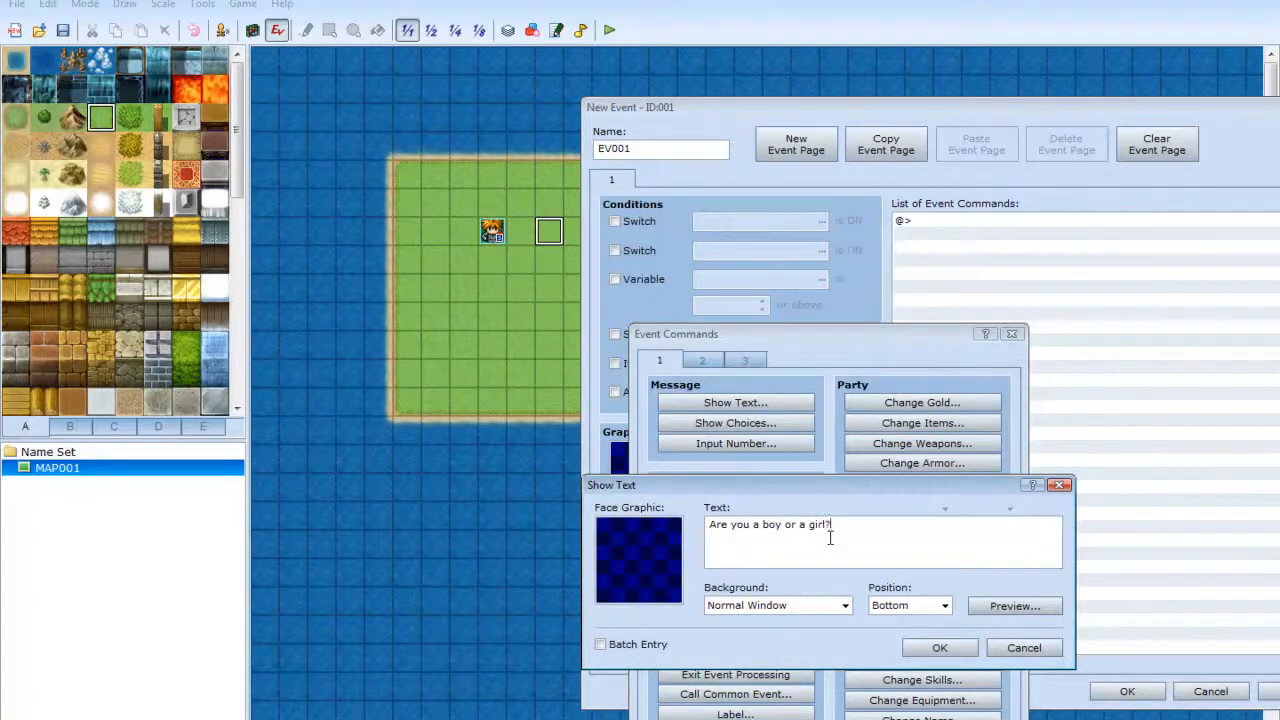
click(961, 650)
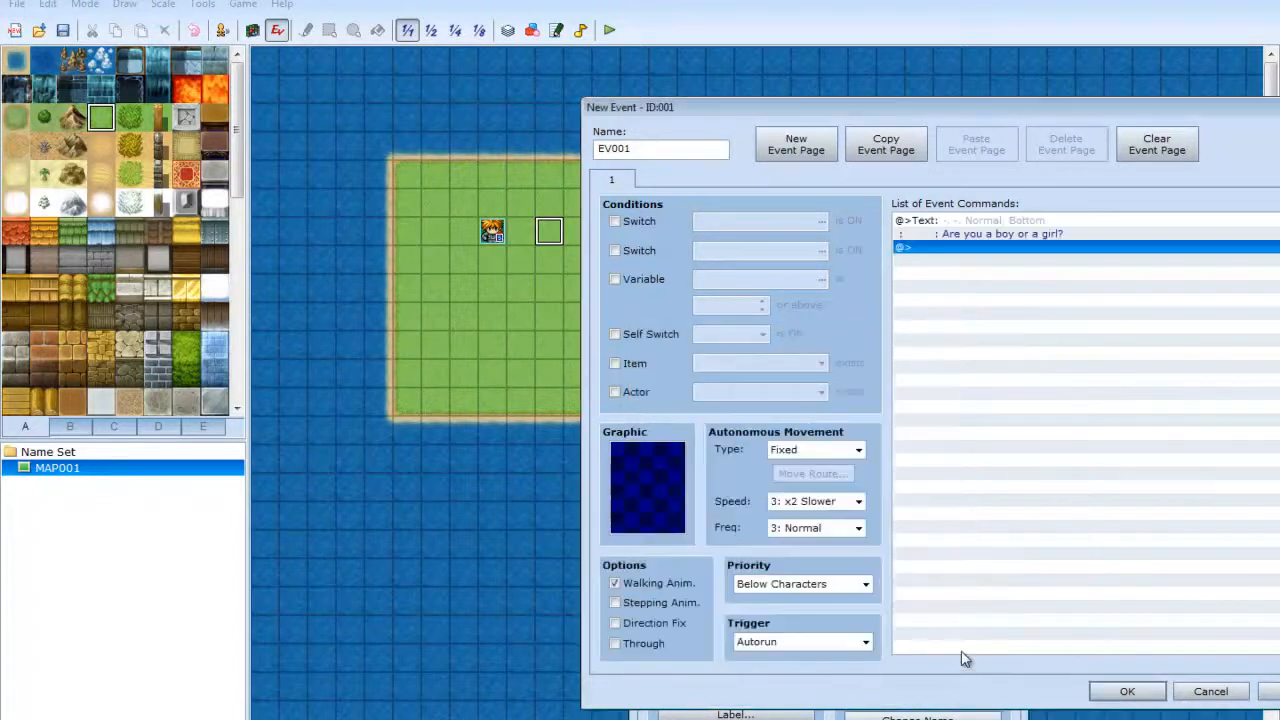
drag(972, 116, 830, 93)
click(1101, 673)
click(935, 676)
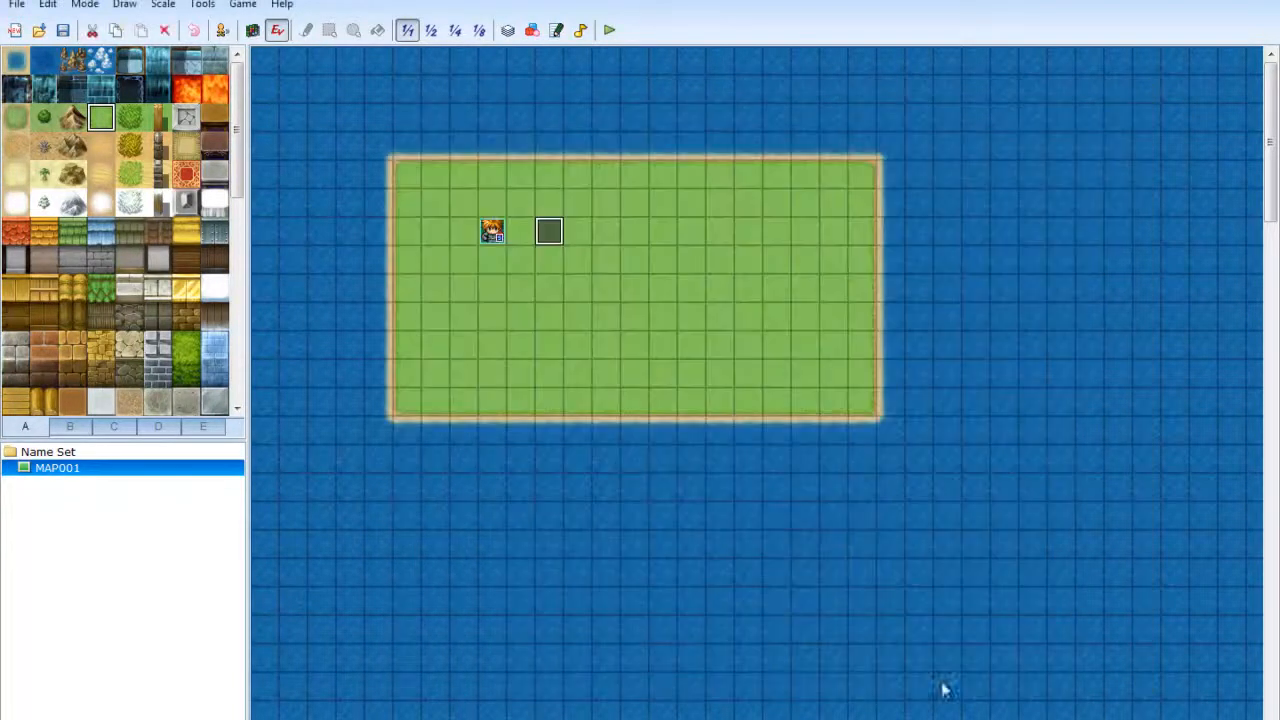
- Open the database's system settings and remove Bennett and Ylva from the initial party
click(202, 5)
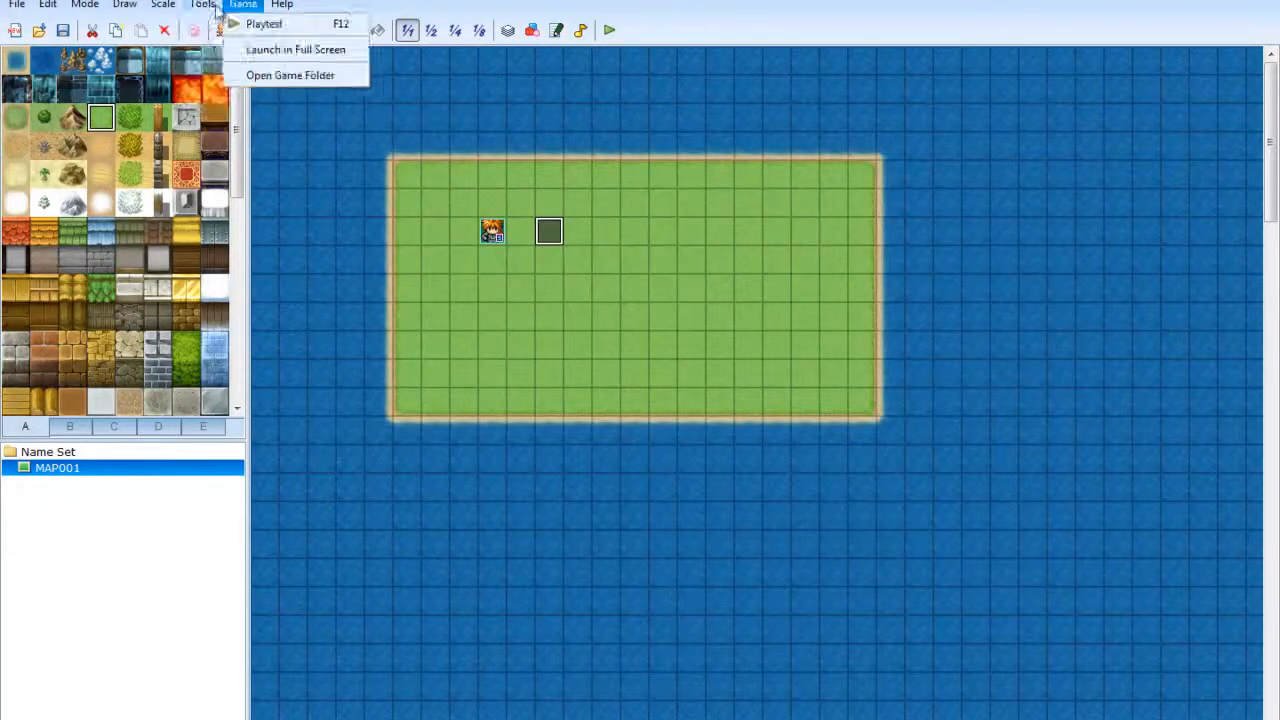
click(202, 5)
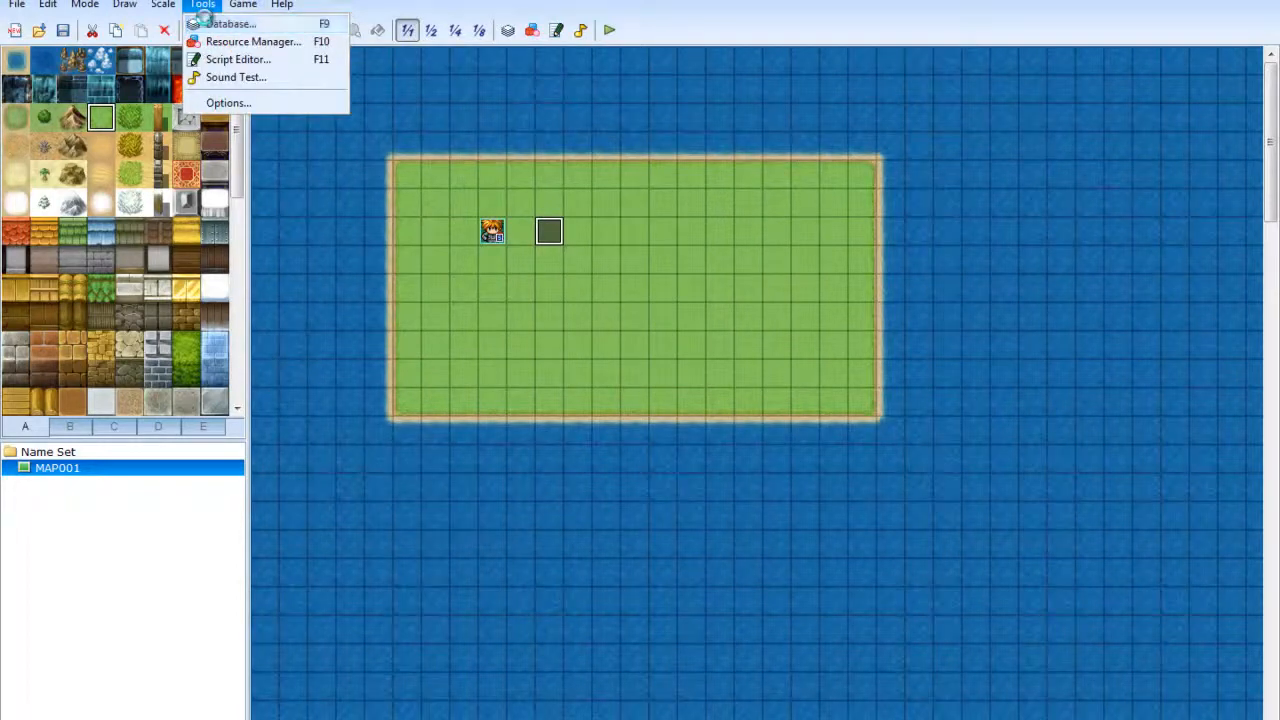
click(210, 22)
click(874, 93)
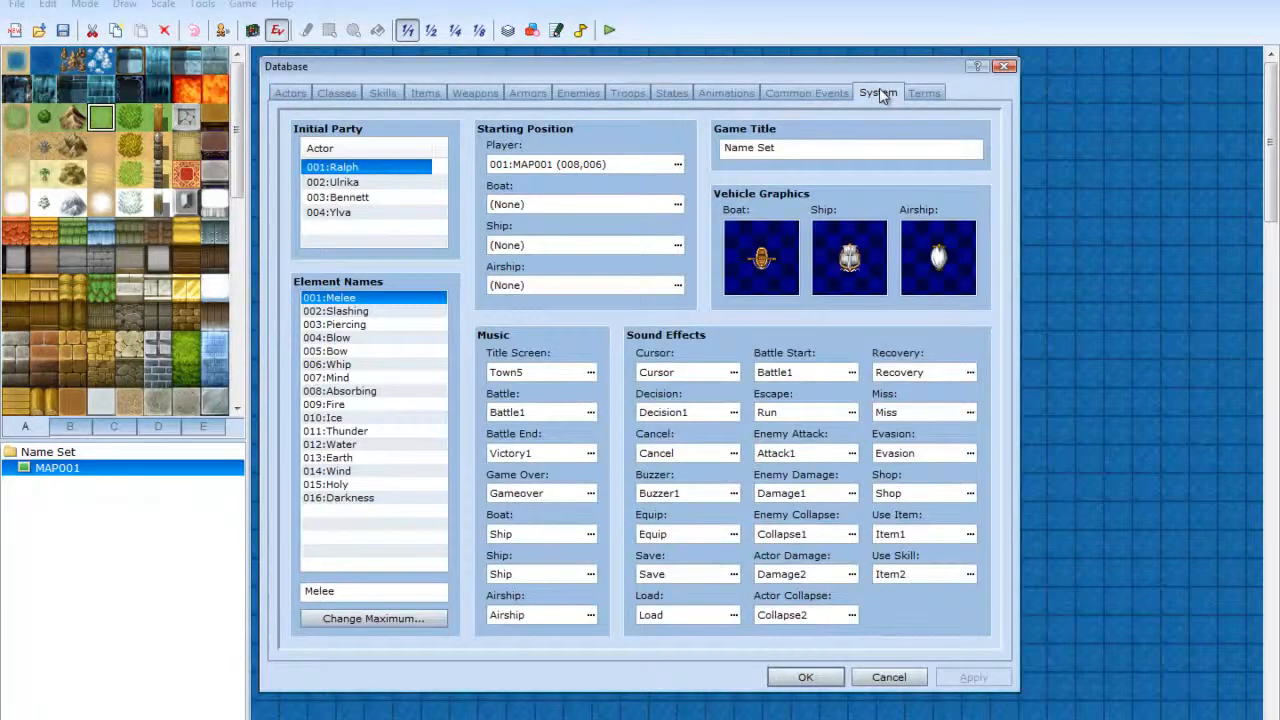
click(351, 198)
click(352, 167)
click(345, 197)
key(Delete)
key(Delete)
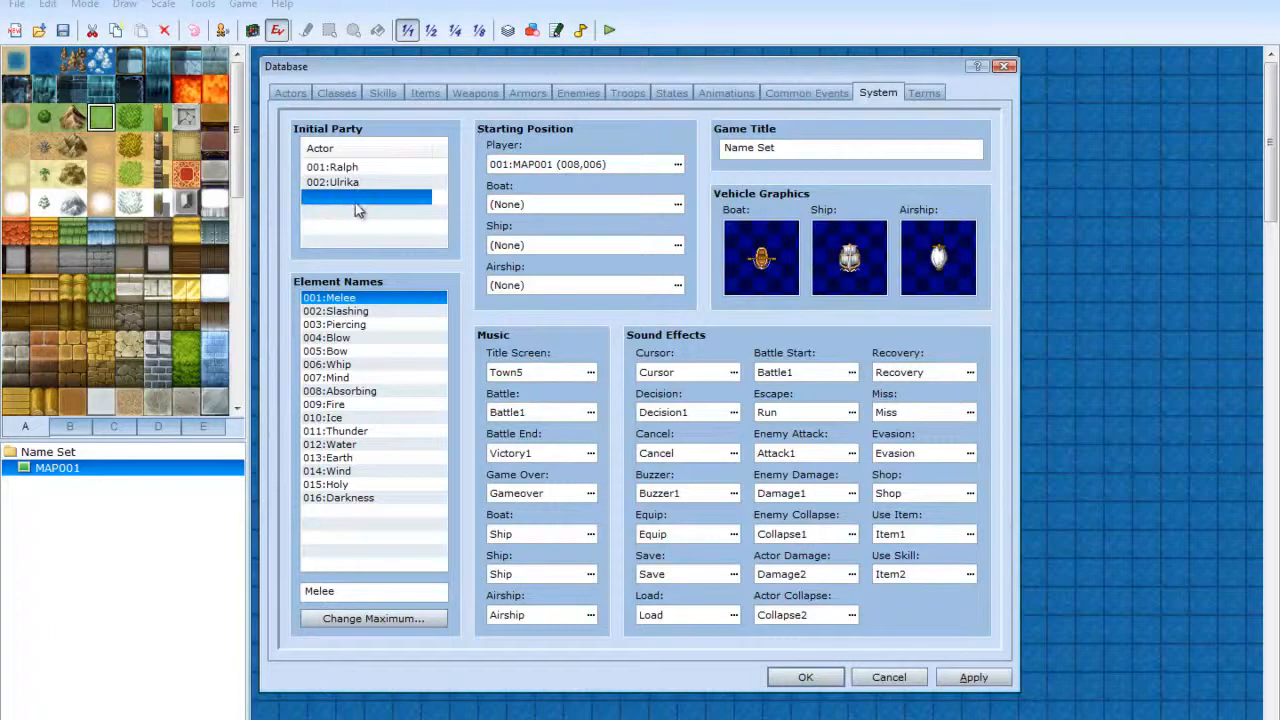
- Check the actor Ralph and the two remaining initial party members, and save the database changes
click(290, 93)
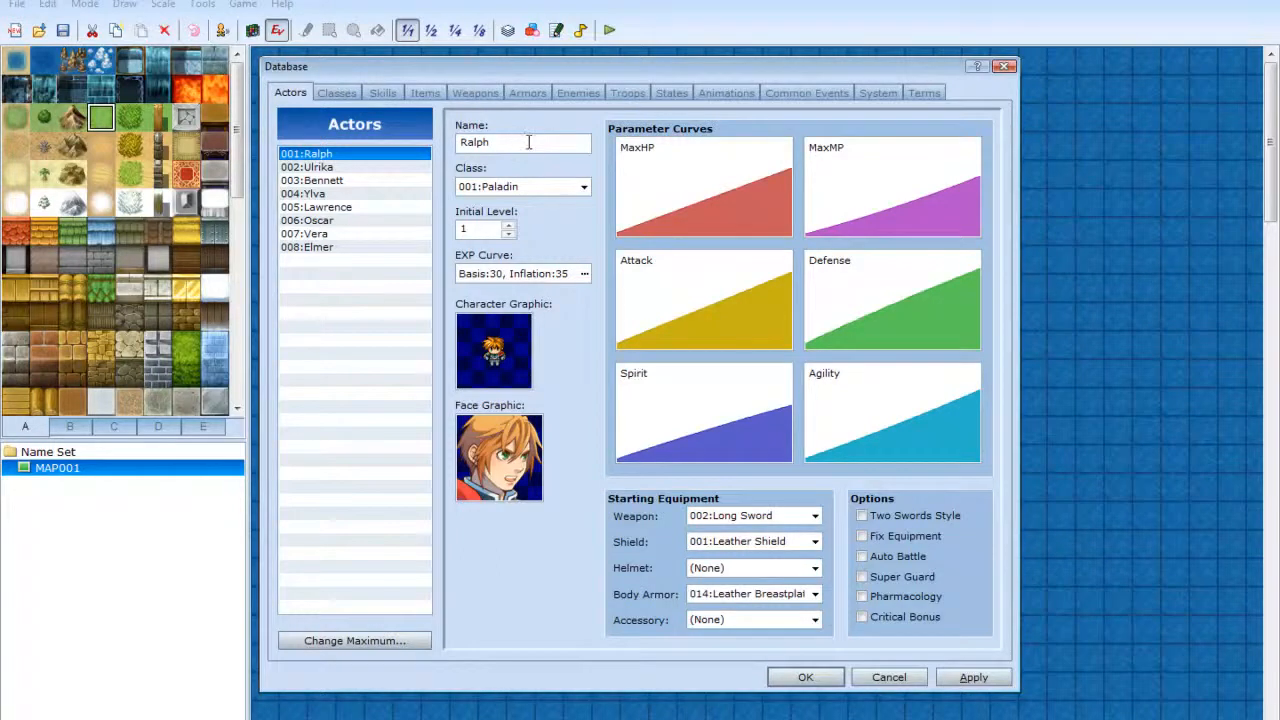
click(889, 92)
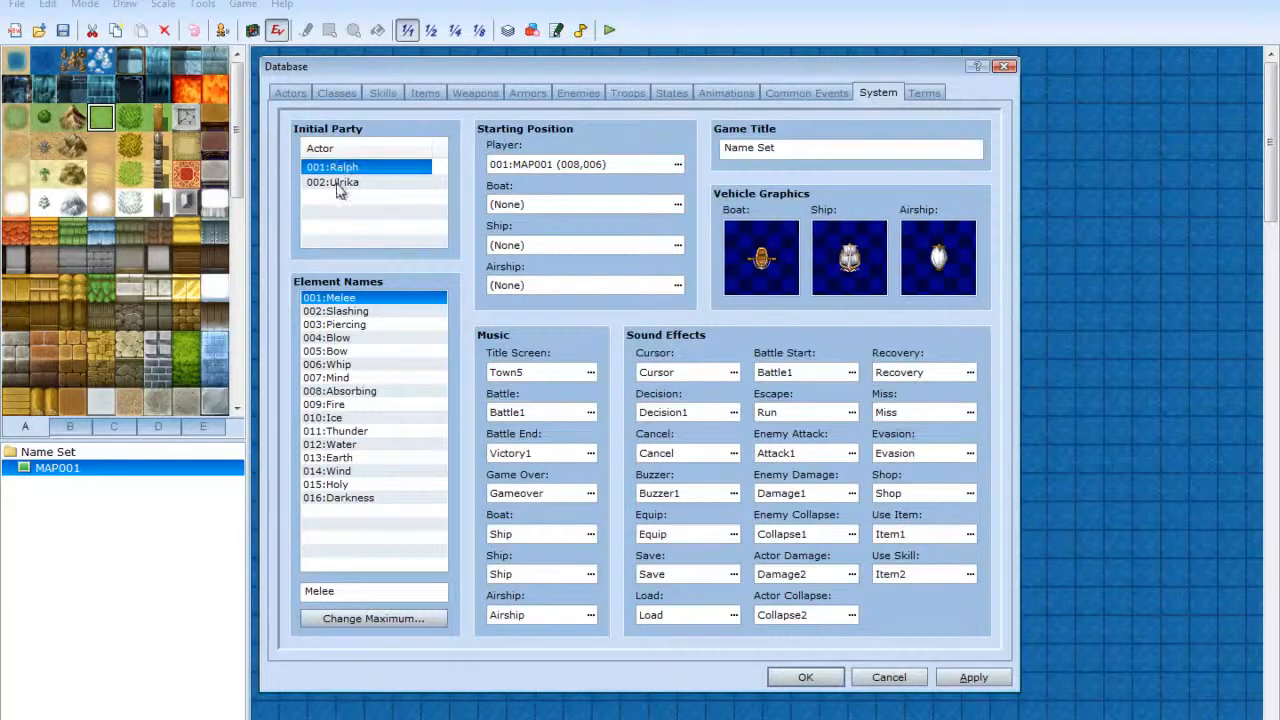
mouse_move(335, 182)
mouse_down()
mouse_move(304, 168)
mouse_move(342, 183)
mouse_up()
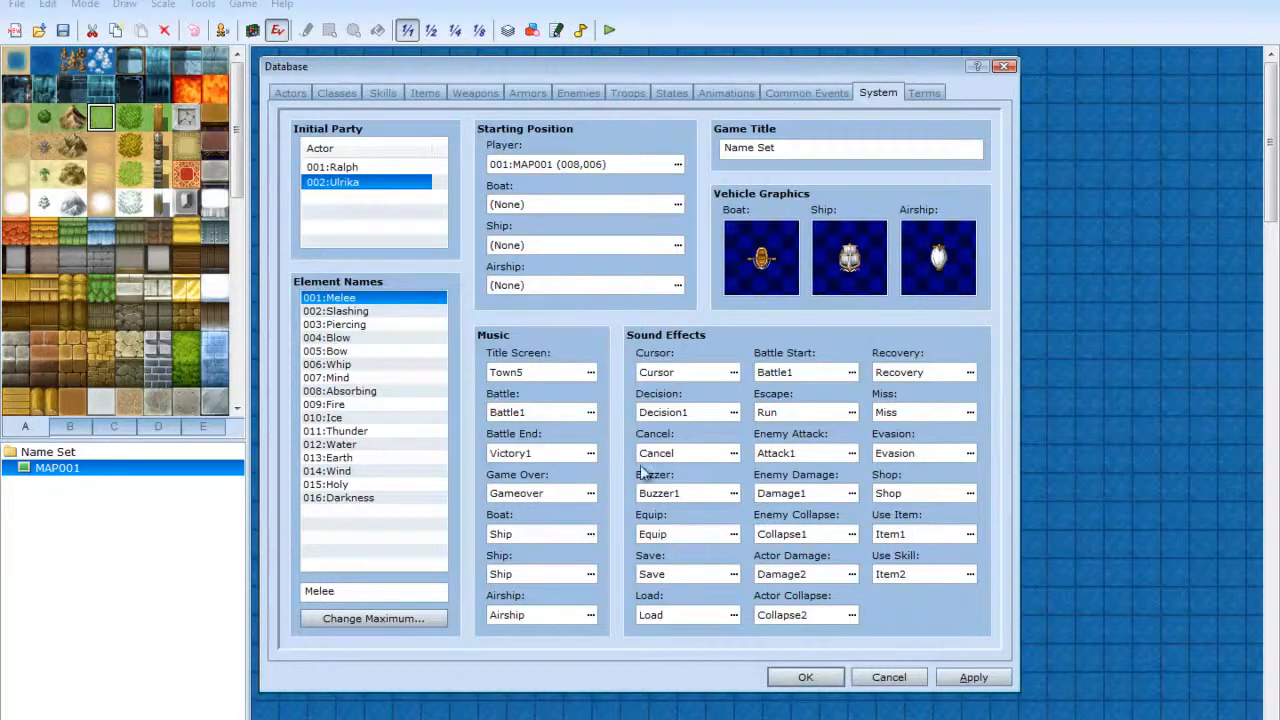
click(350, 168)
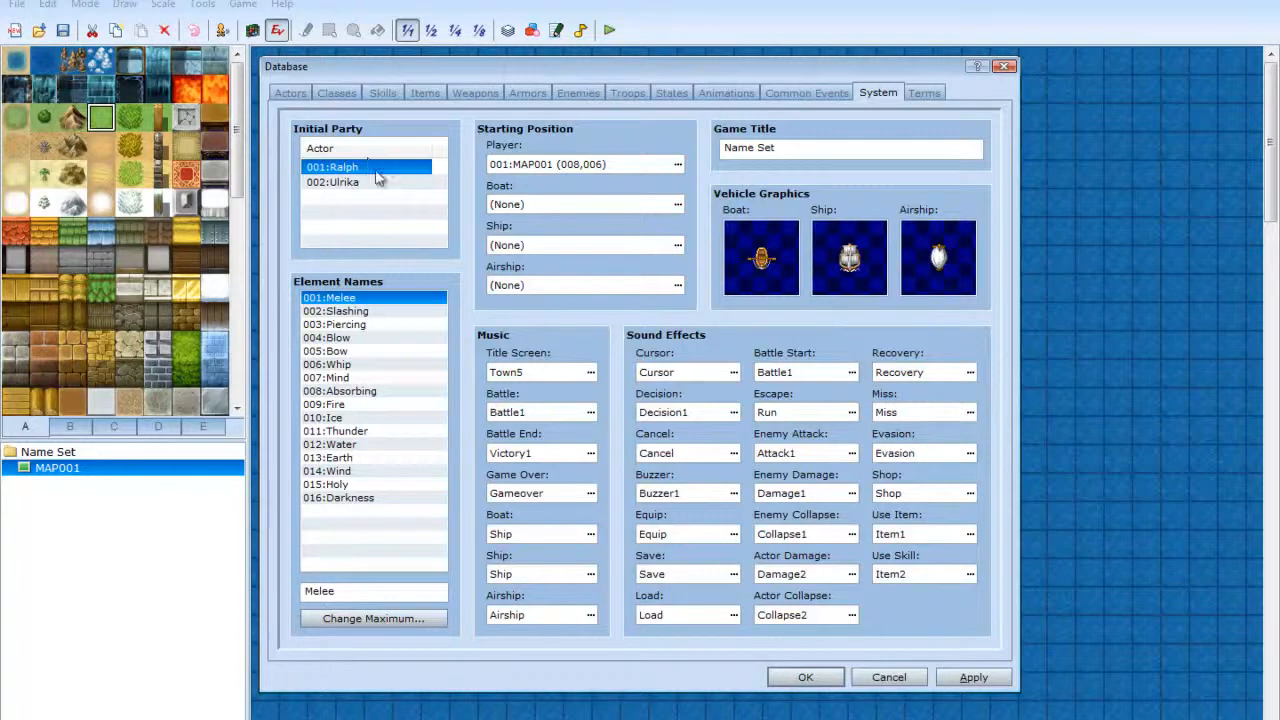
click(320, 183)
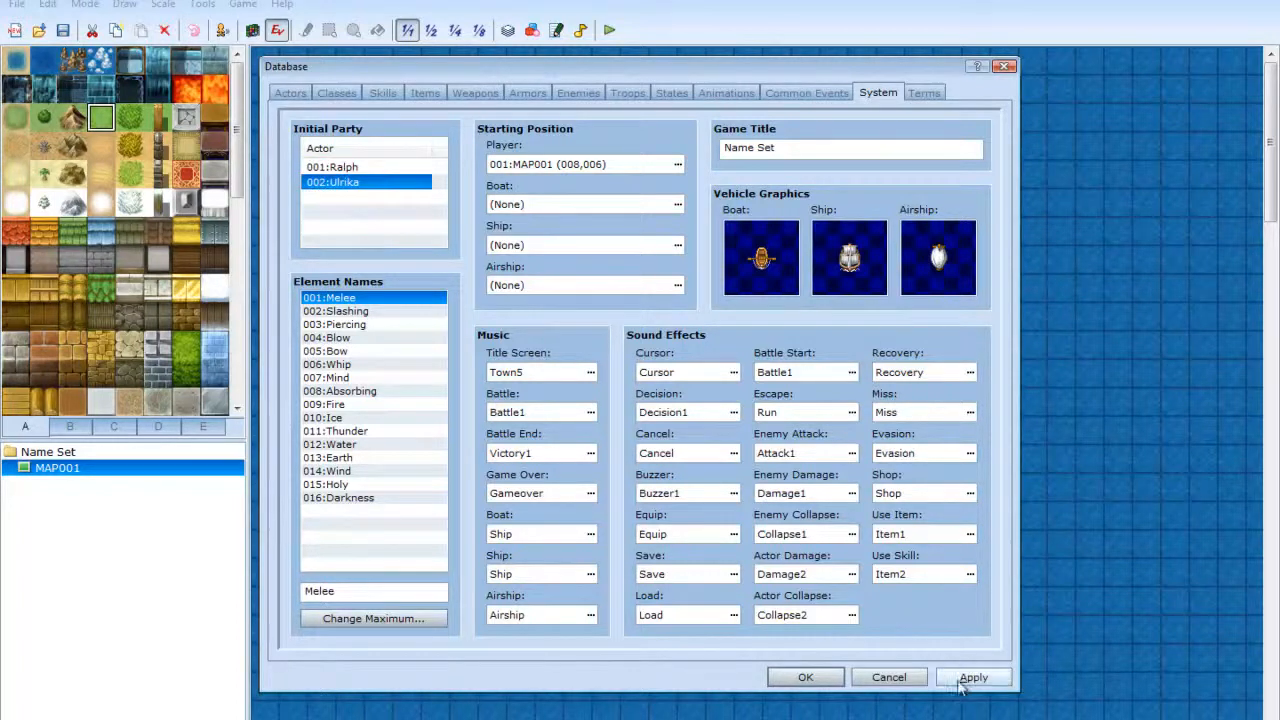
click(805, 677)
right_click(535, 228)
click(570, 231)
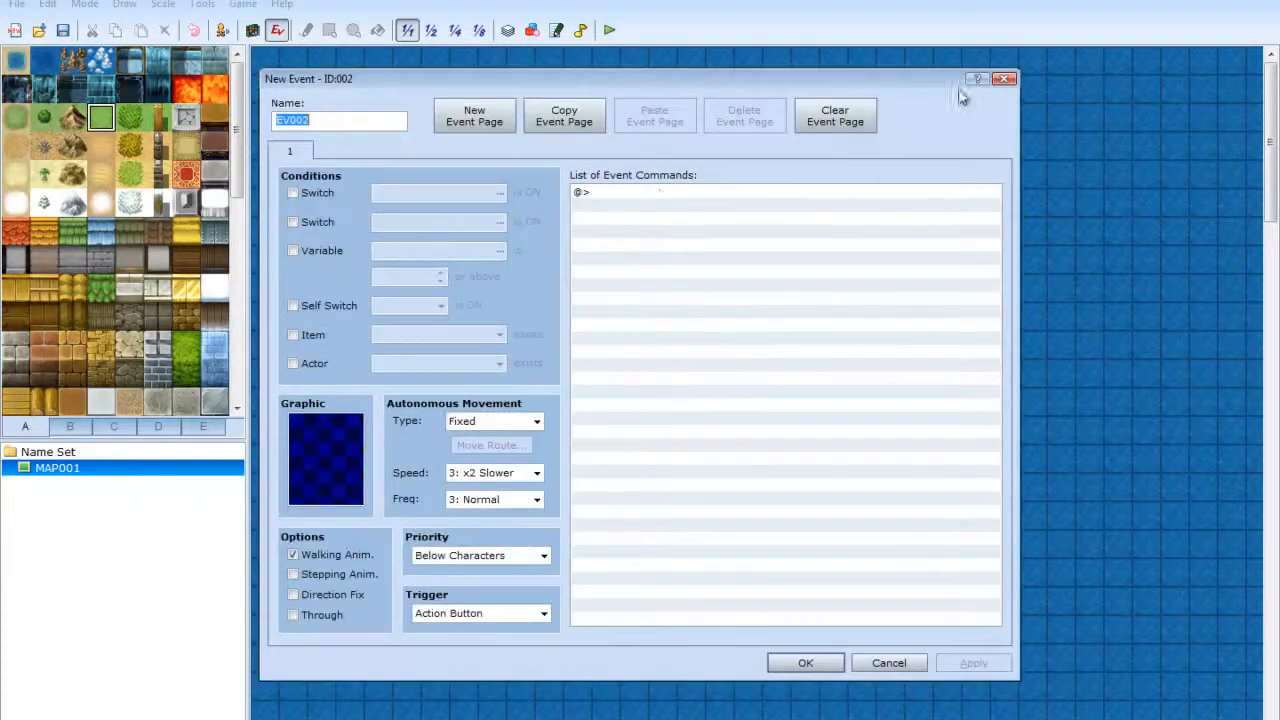
click(1003, 78)
- Reopen the boy-or-girl event and add a Show Choices command with the choices Boy and Girl after the text
right_click(547, 242)
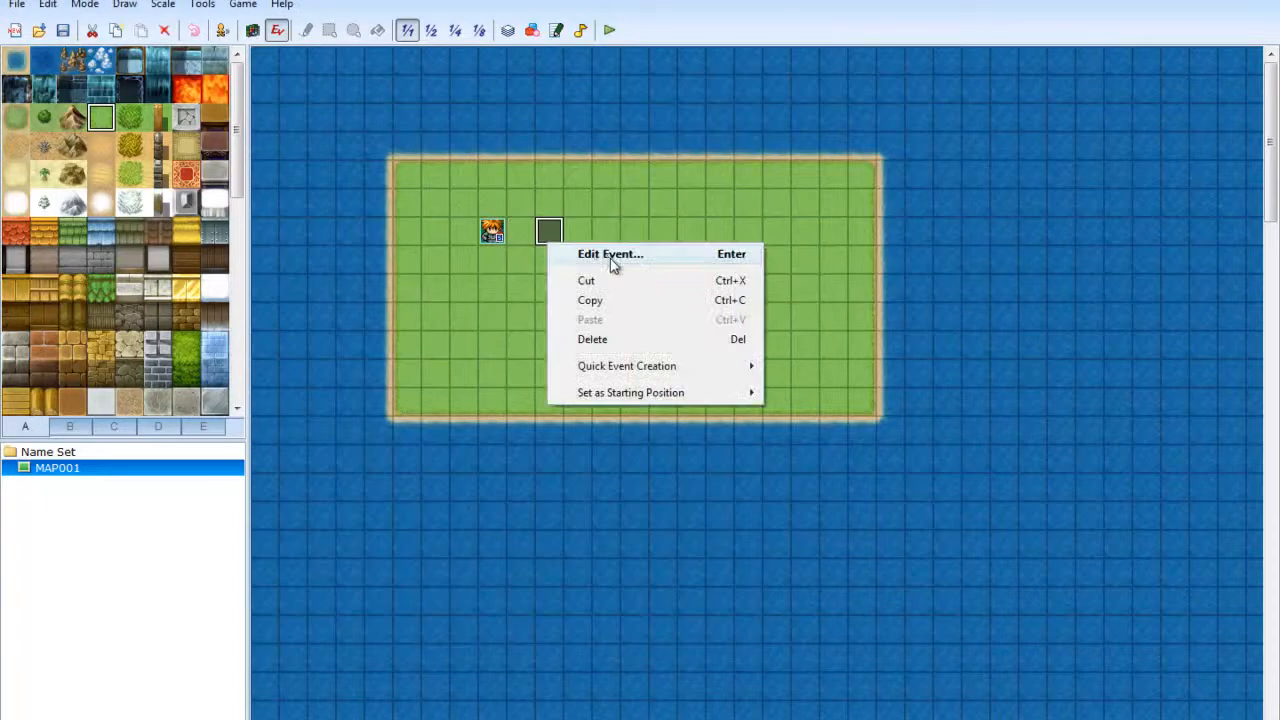
click(610, 257)
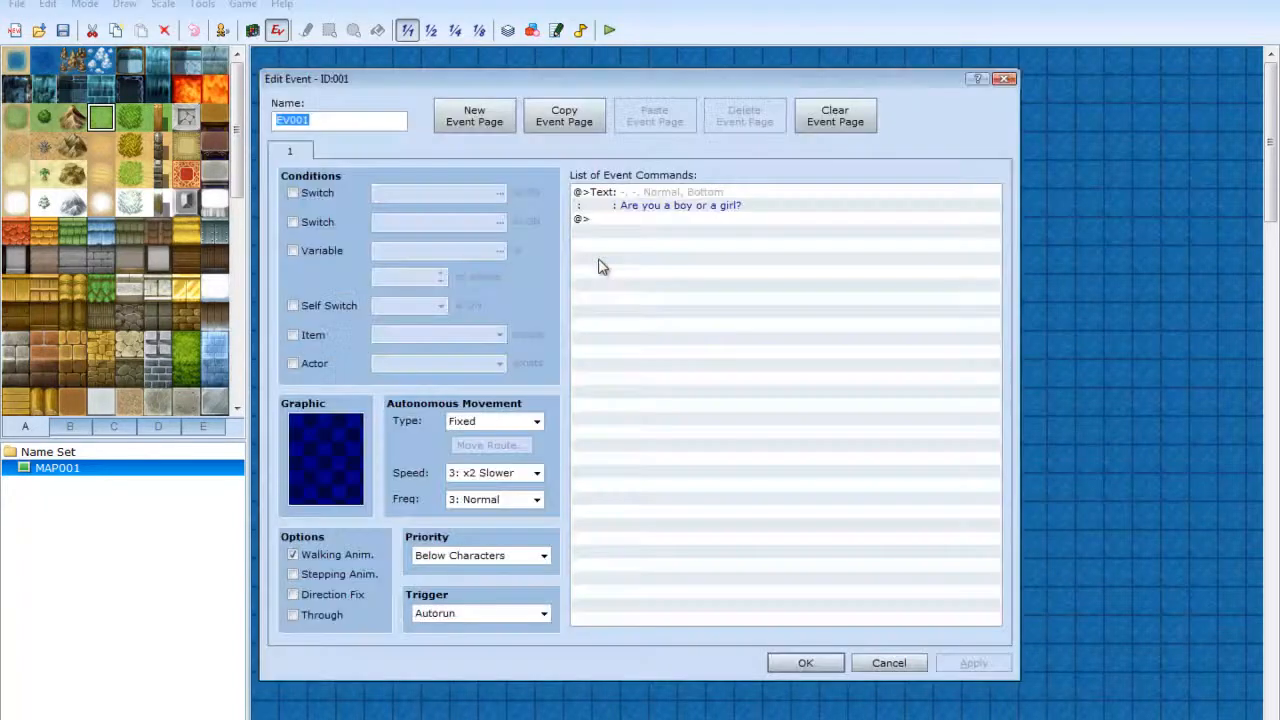
right_click(737, 218)
click(760, 226)
click(680, 258)
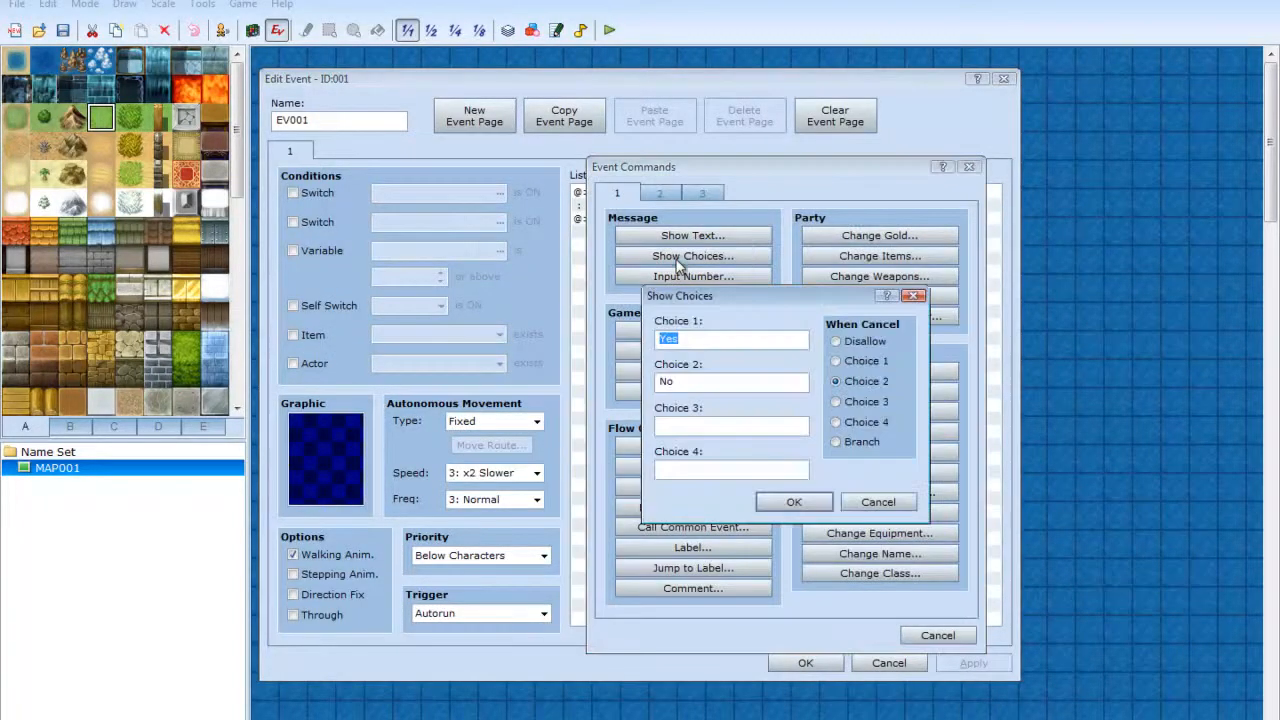
text(Boy)
key(Tab)
text(G)
click(810, 500)
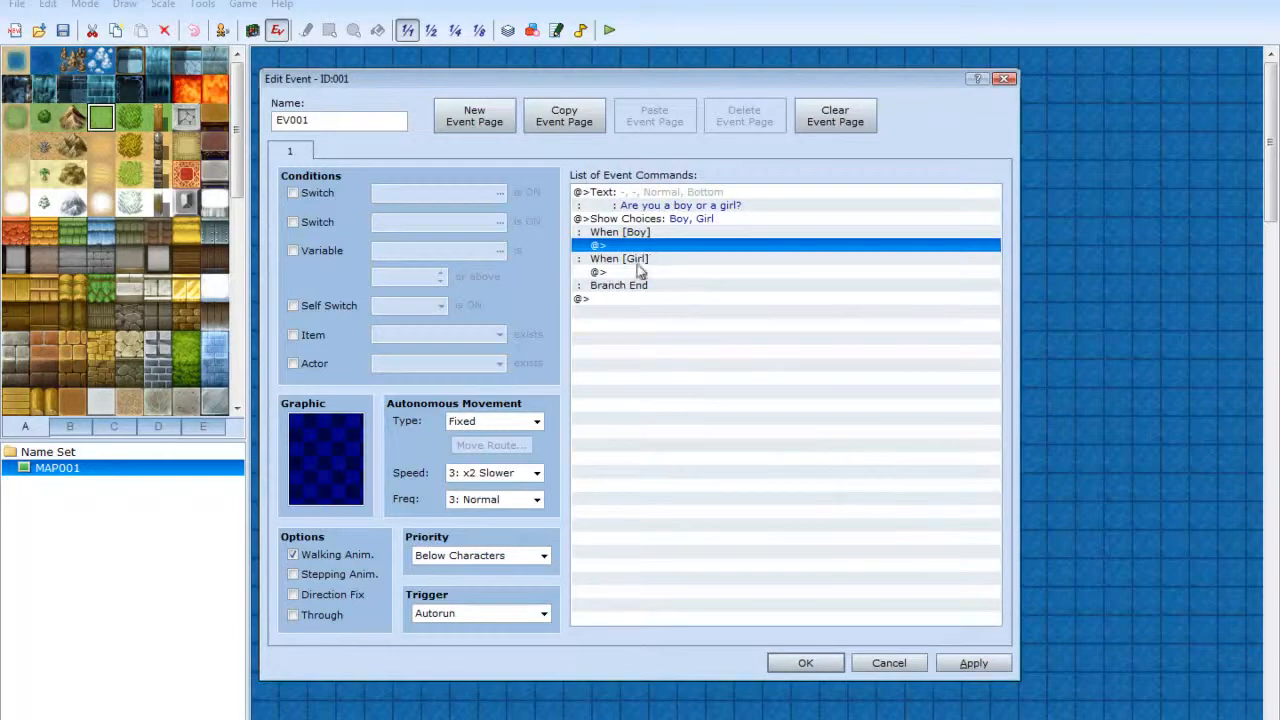
- Edit the Boy/Girl choices so that cancelling is set to Disallow
right_click(650, 232)
click(680, 248)
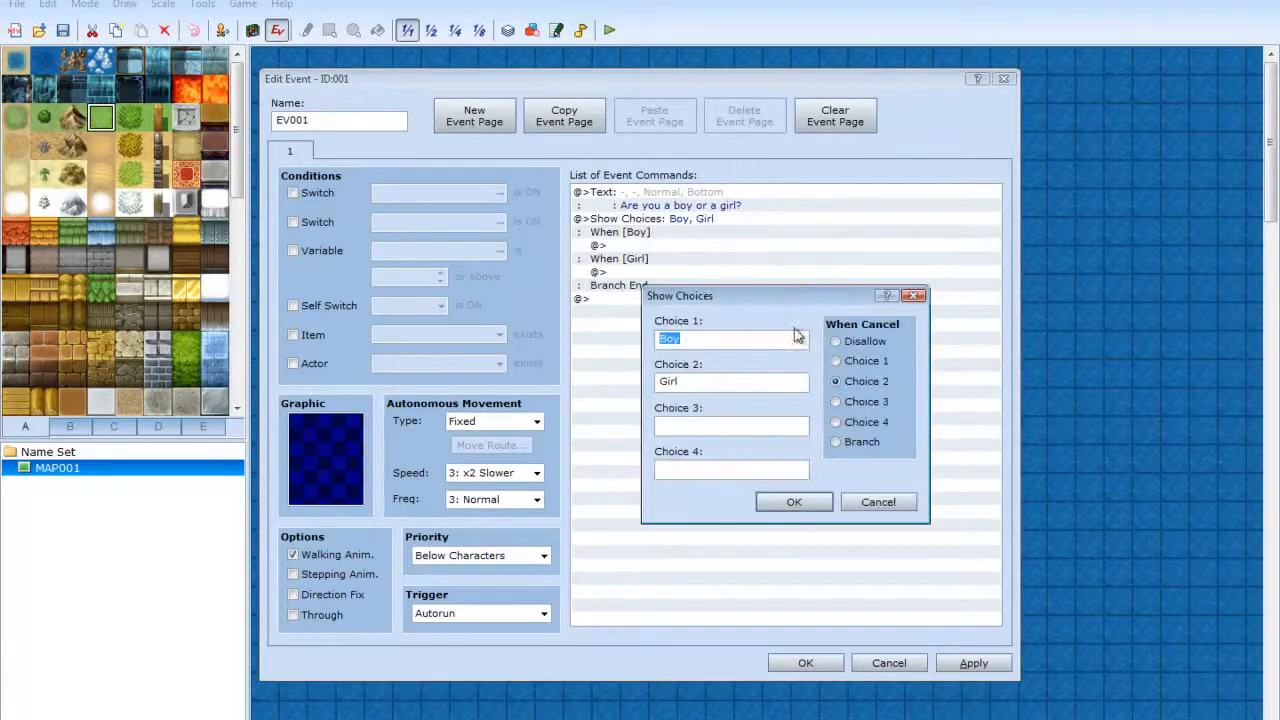
click(838, 342)
click(808, 503)
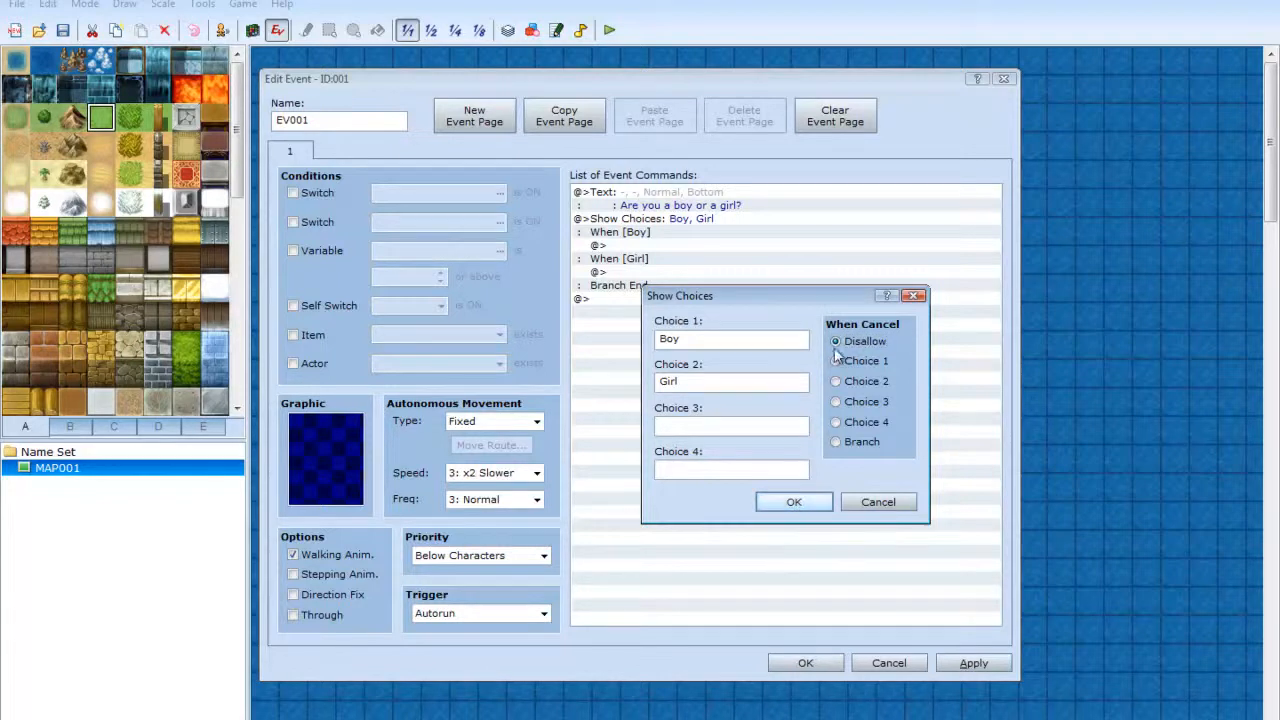
click(798, 502)
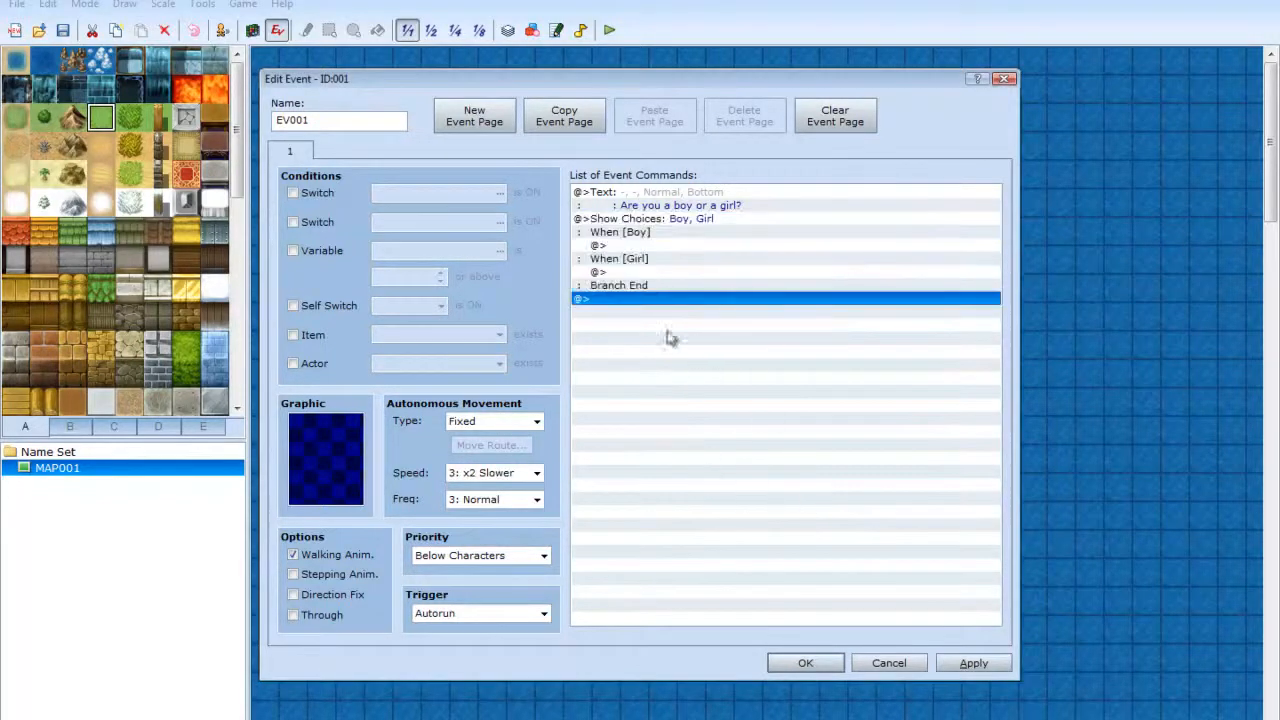
- Add a Change Party Member command in the Boy branch that removes 002:Ulrika
right_click(683, 253)
click(716, 253)
drag(740, 168, 362, 247)
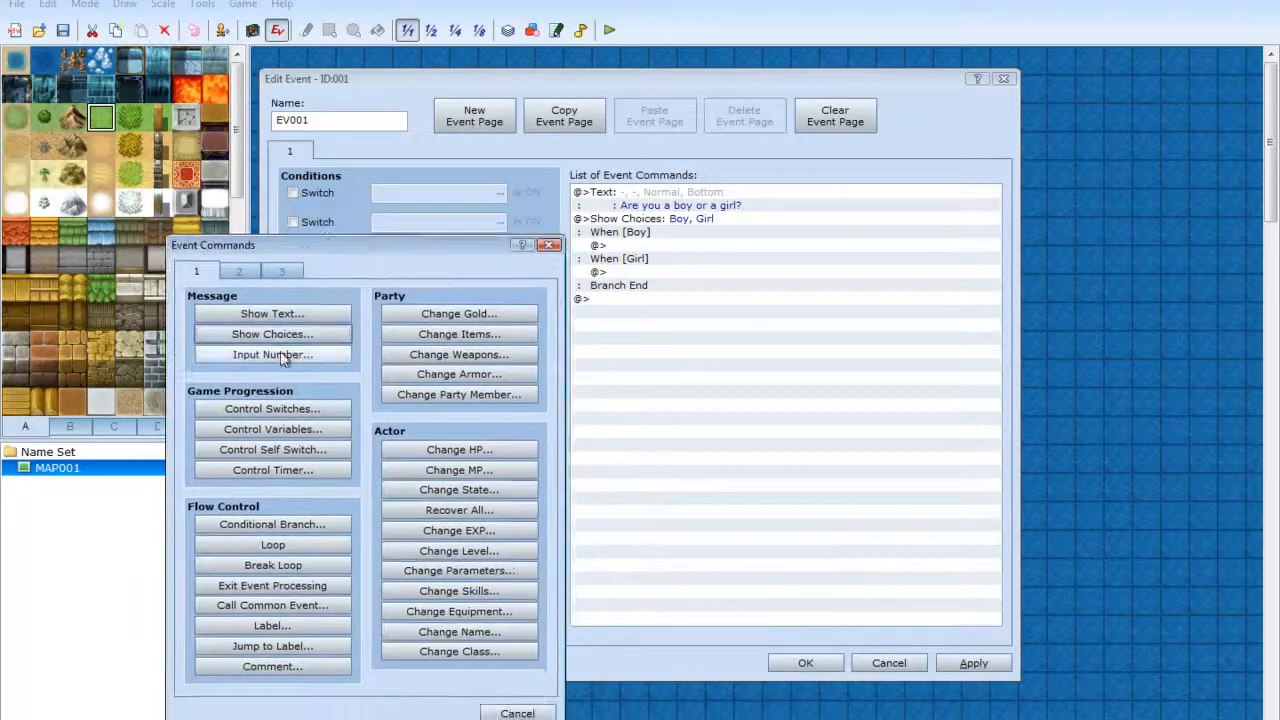
click(497, 396)
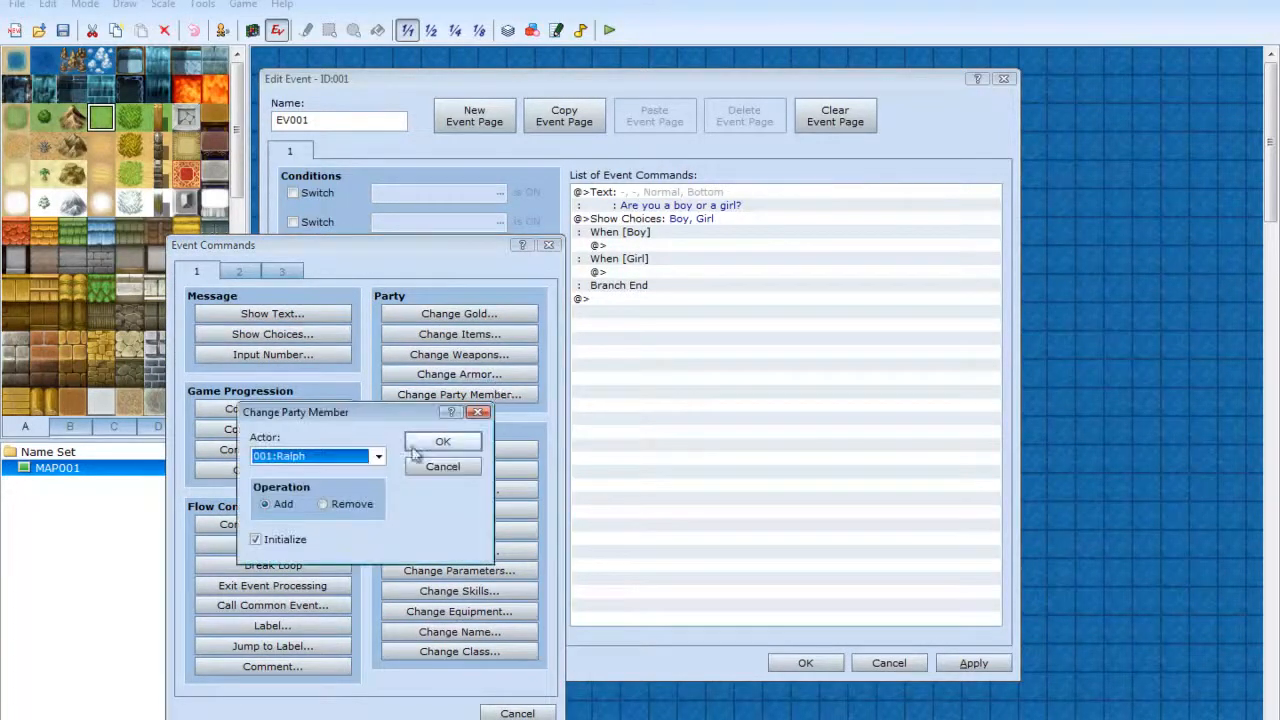
click(329, 502)
click(374, 457)
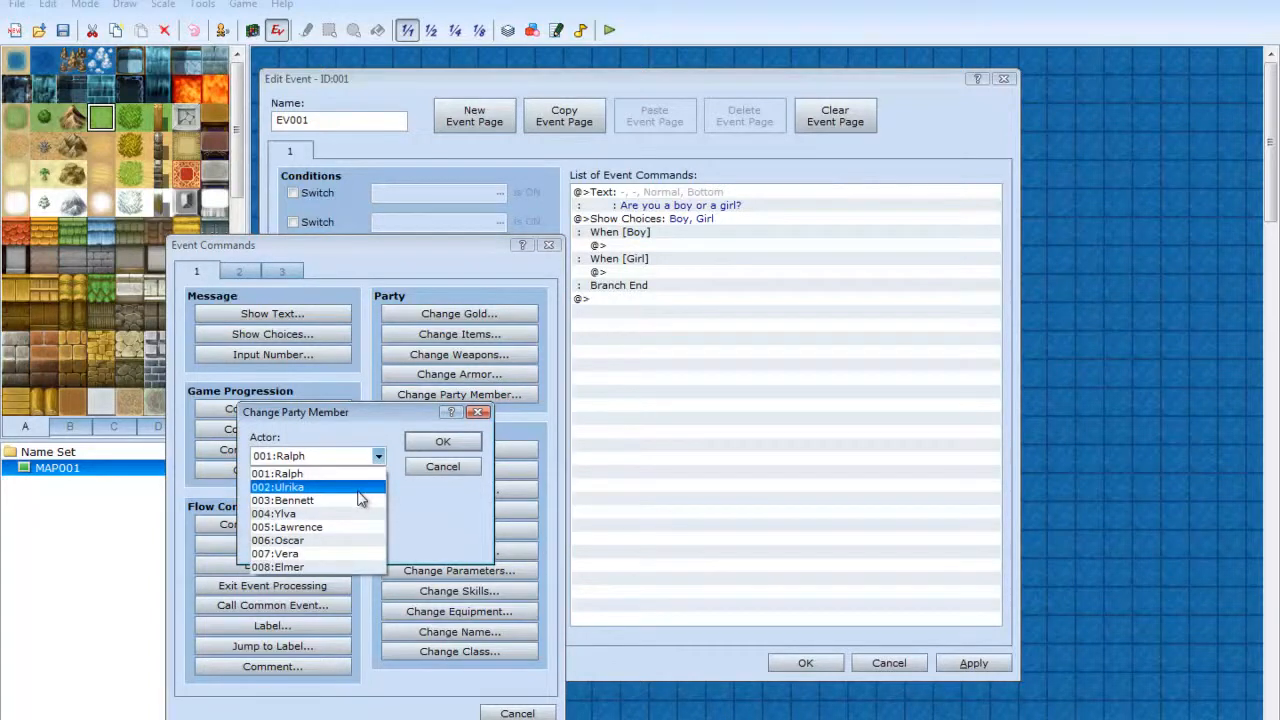
click(345, 483)
click(443, 438)
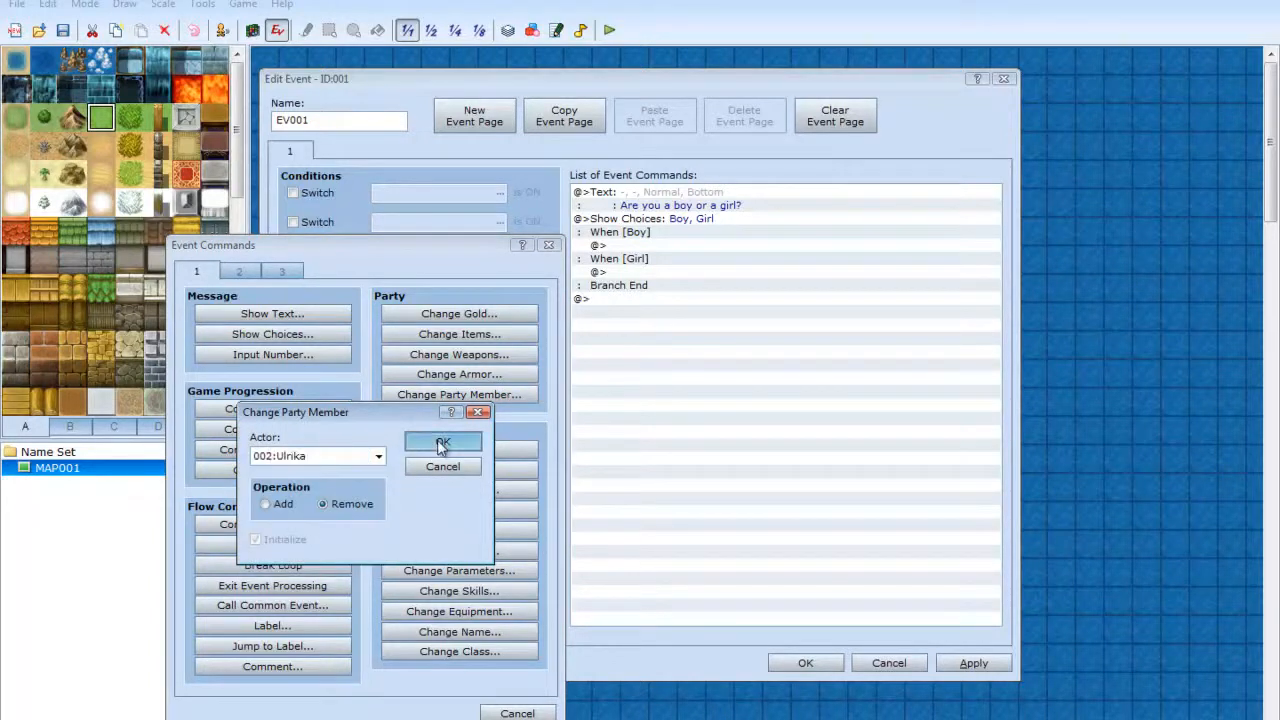
click(707, 372)
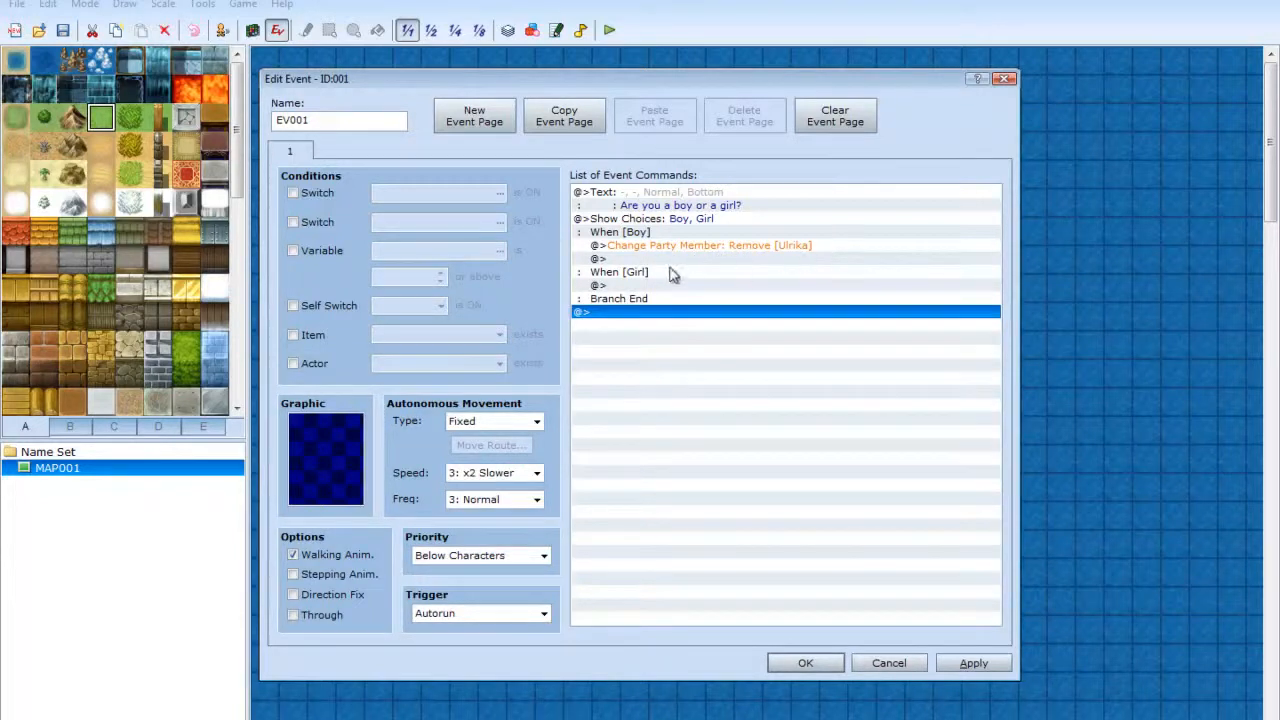
- Insert a Name Input Processing command for 001:Ralph with a maximum of 6 characters after the Ulrika removal in the Boy branch
right_click(666, 259)
click(755, 270)
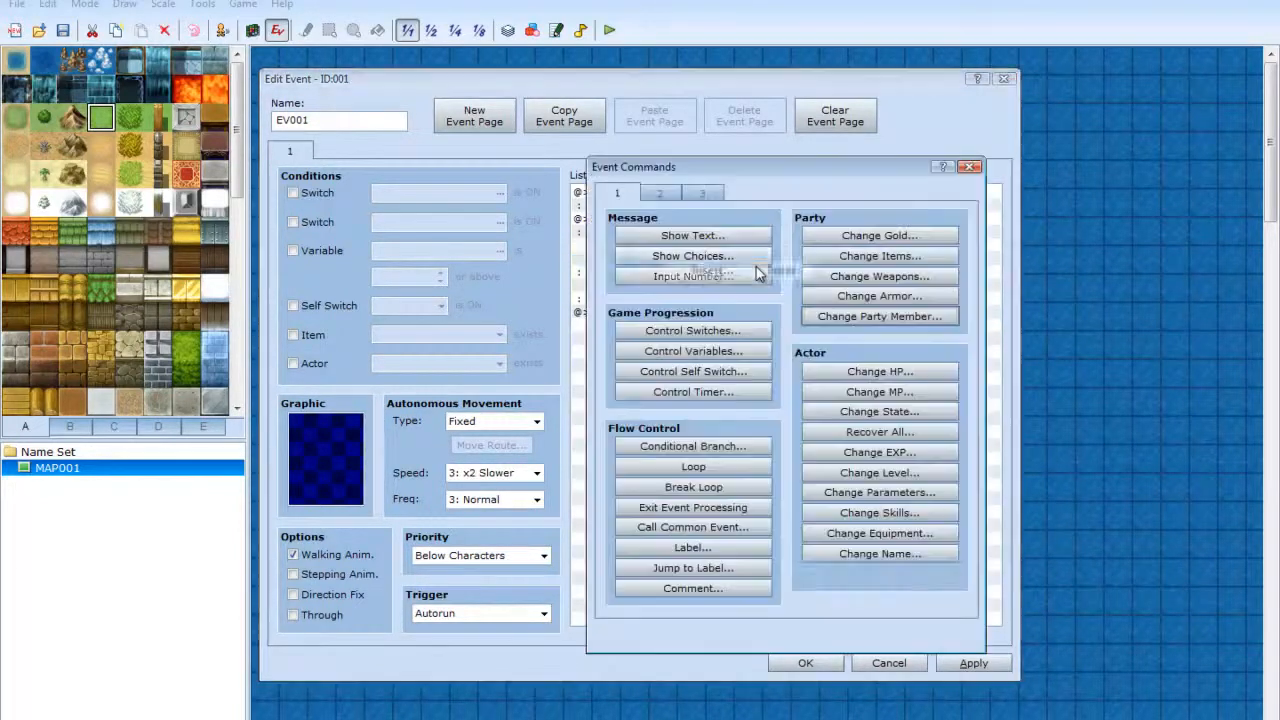
drag(769, 172, 584, 453)
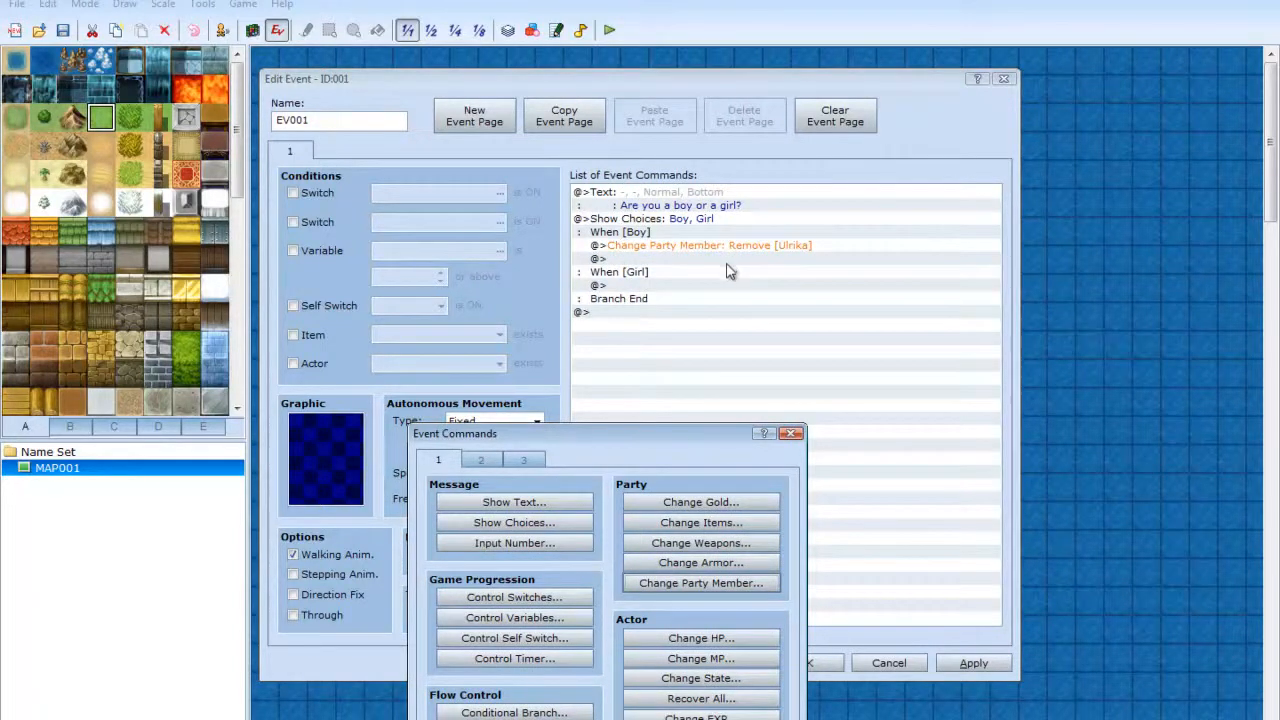
drag(613, 441, 426, 198)
drag(330, 183, 282, 187)
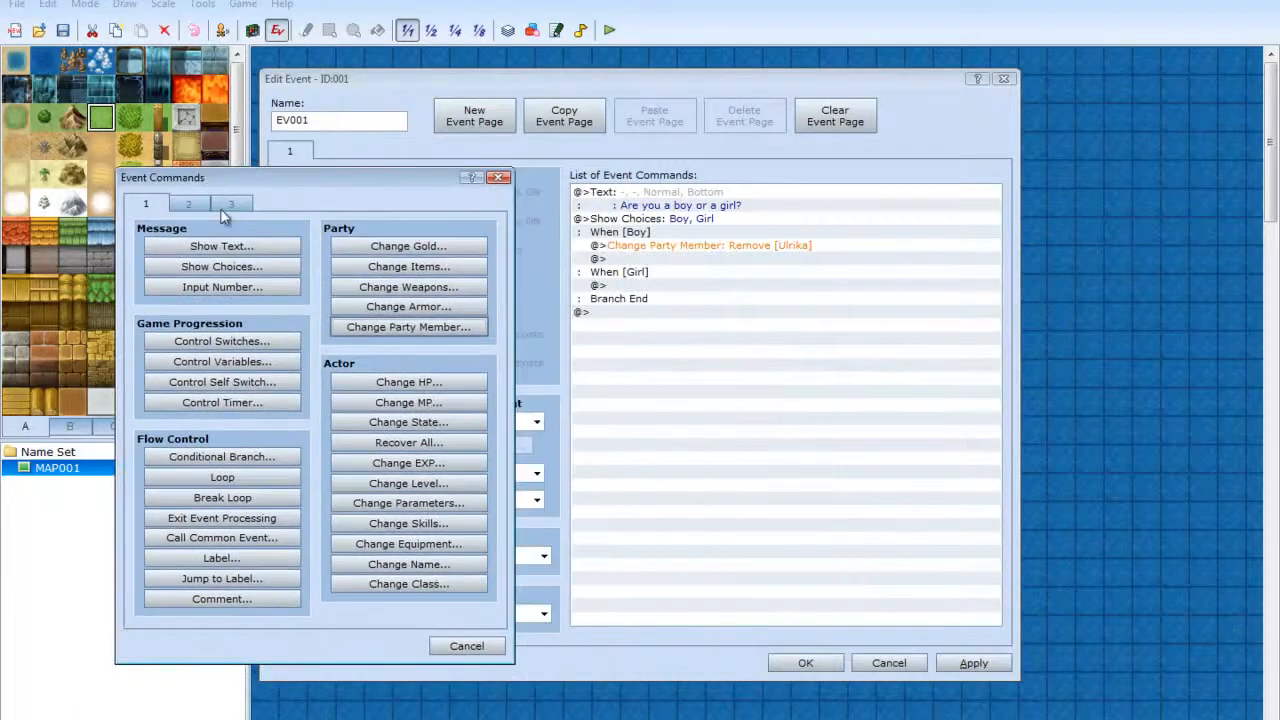
click(190, 205)
click(240, 205)
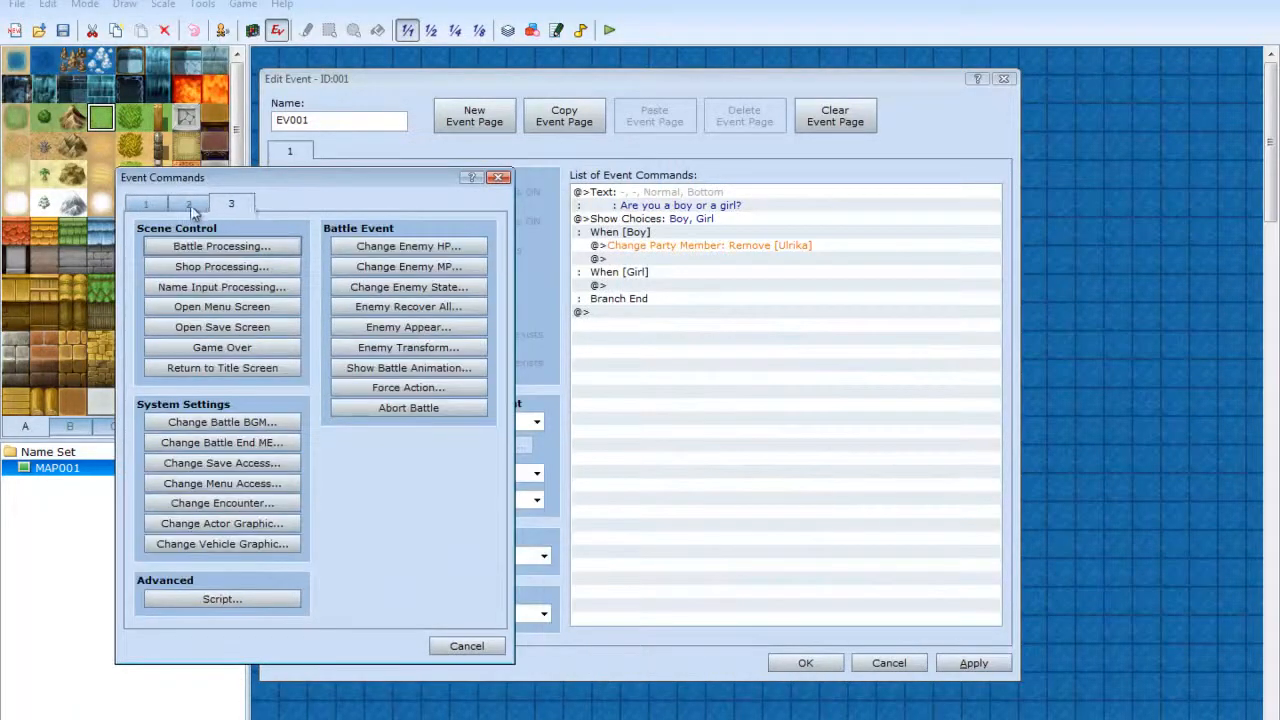
click(190, 205)
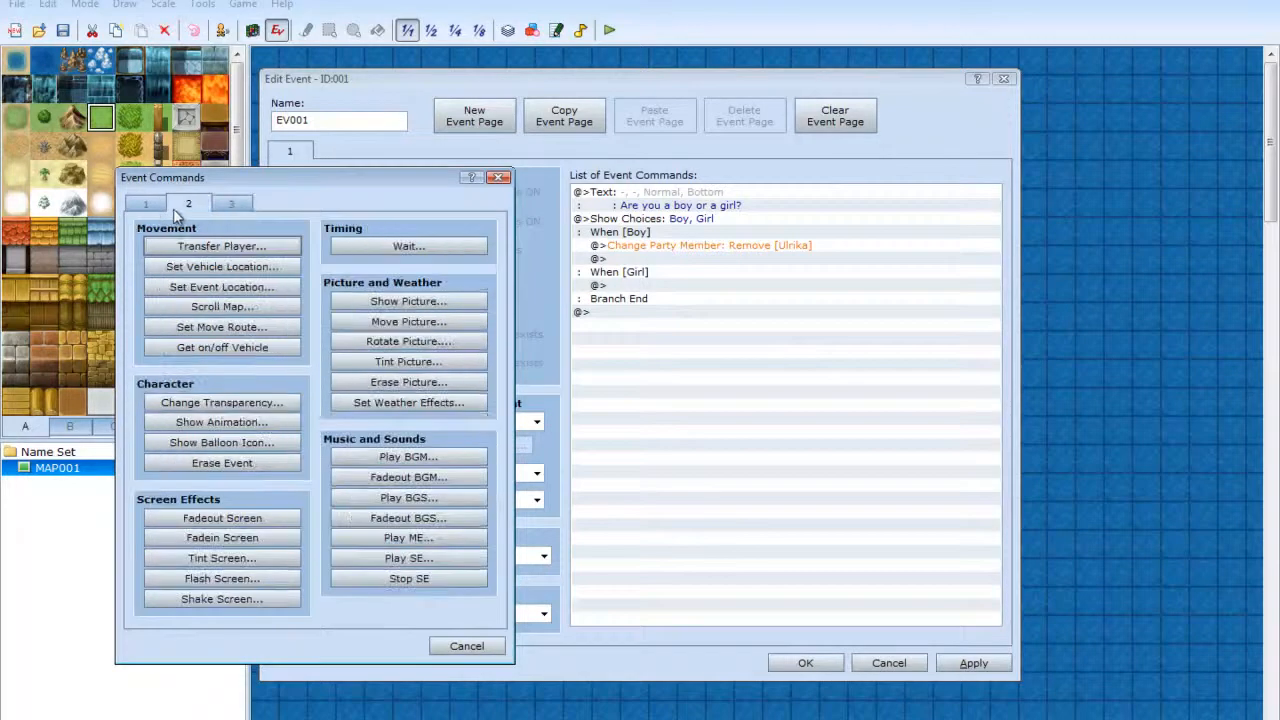
click(232, 205)
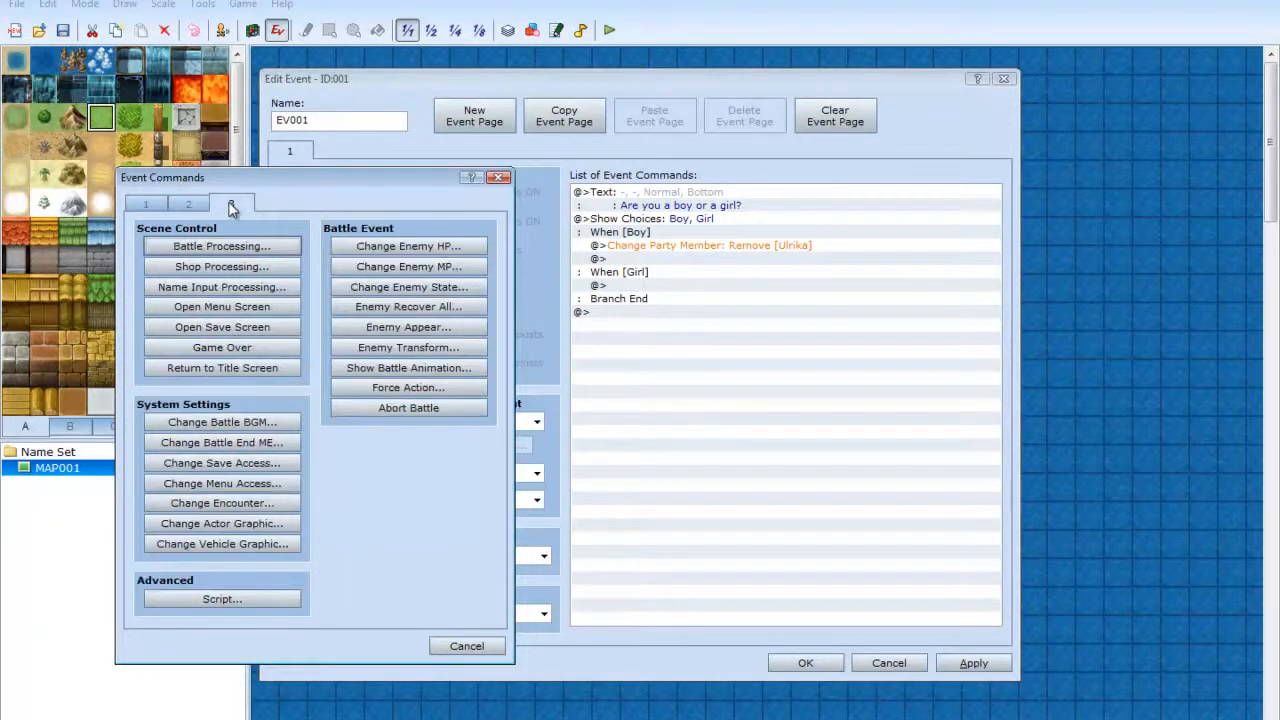
click(238, 287)
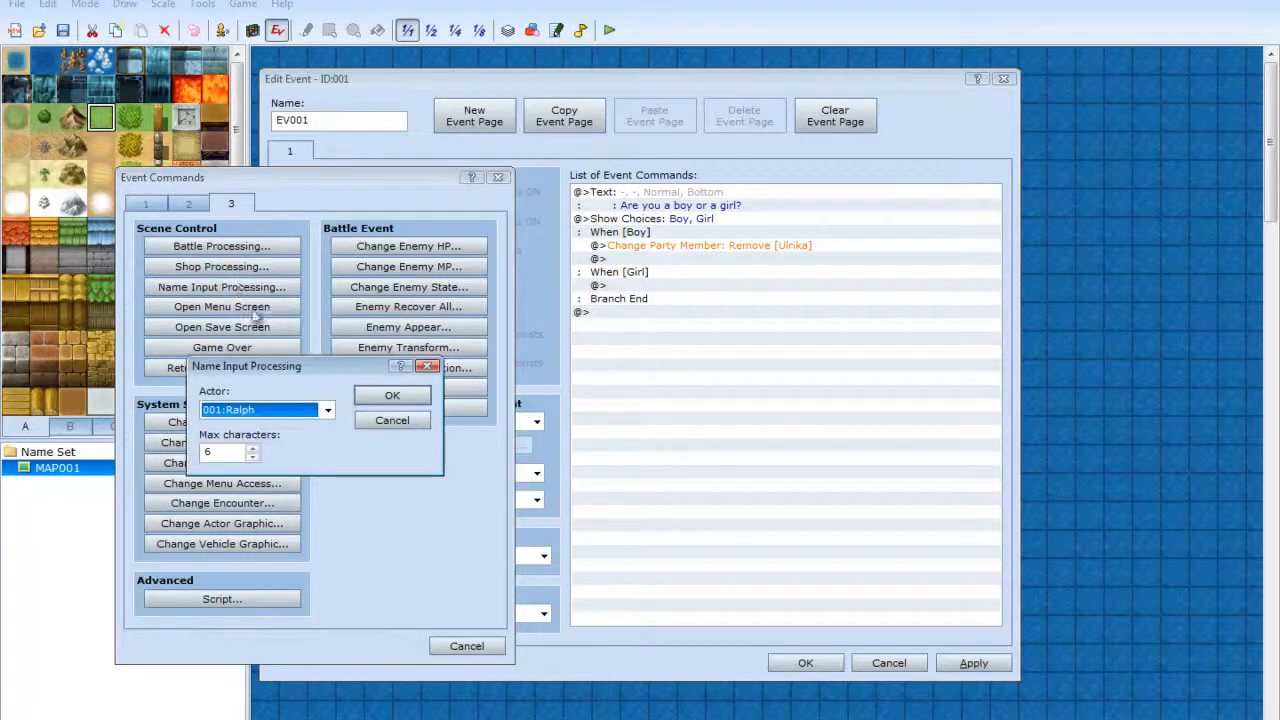
click(253, 449)
click(253, 449)
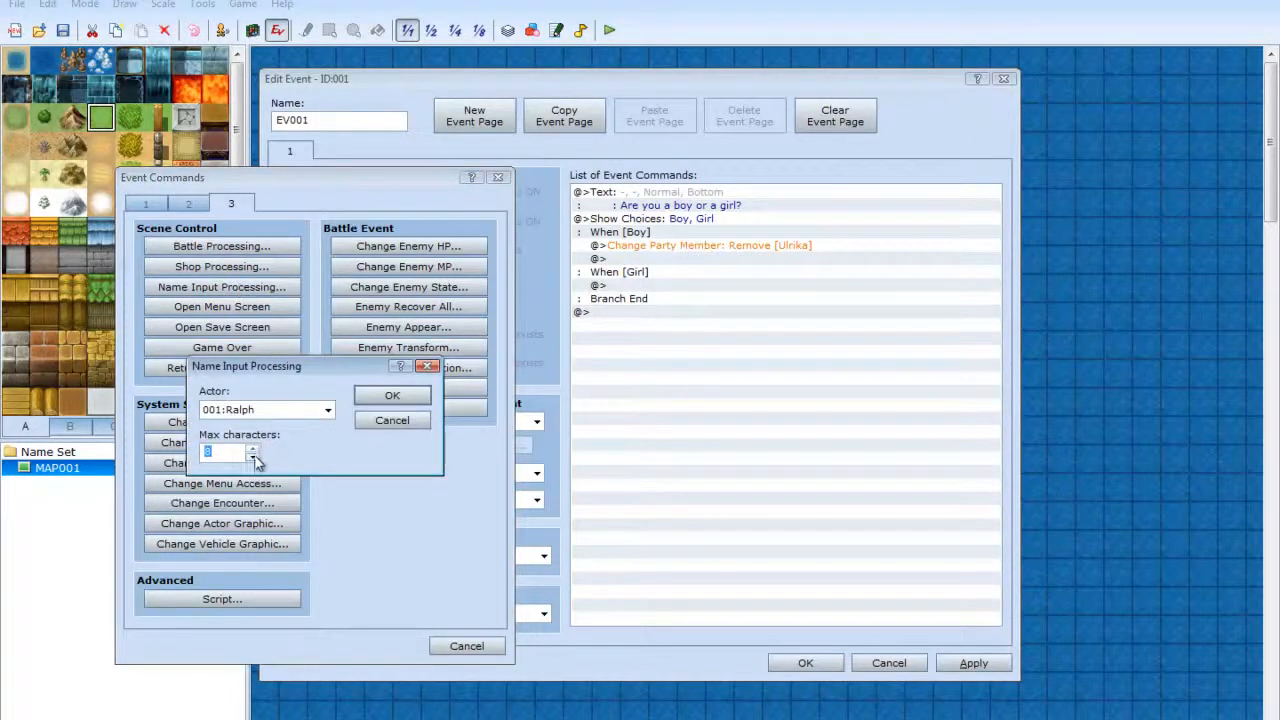
click(328, 410)
click(327, 411)
click(327, 411)
click(302, 430)
click(390, 395)
click(699, 370)
- Add a Show Text command reading "So your name is ... \n[1]" after the name input in the Boy branch, and save the event
right_click(651, 271)
click(692, 279)
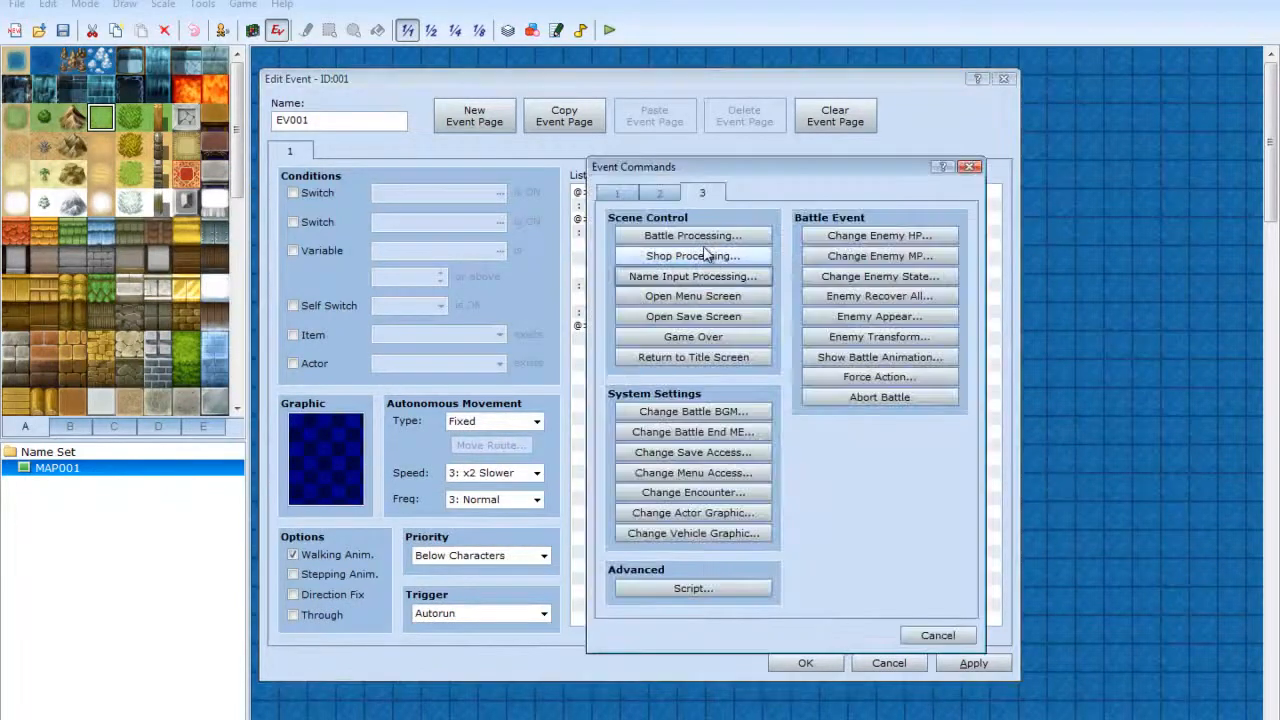
click(618, 192)
click(670, 236)
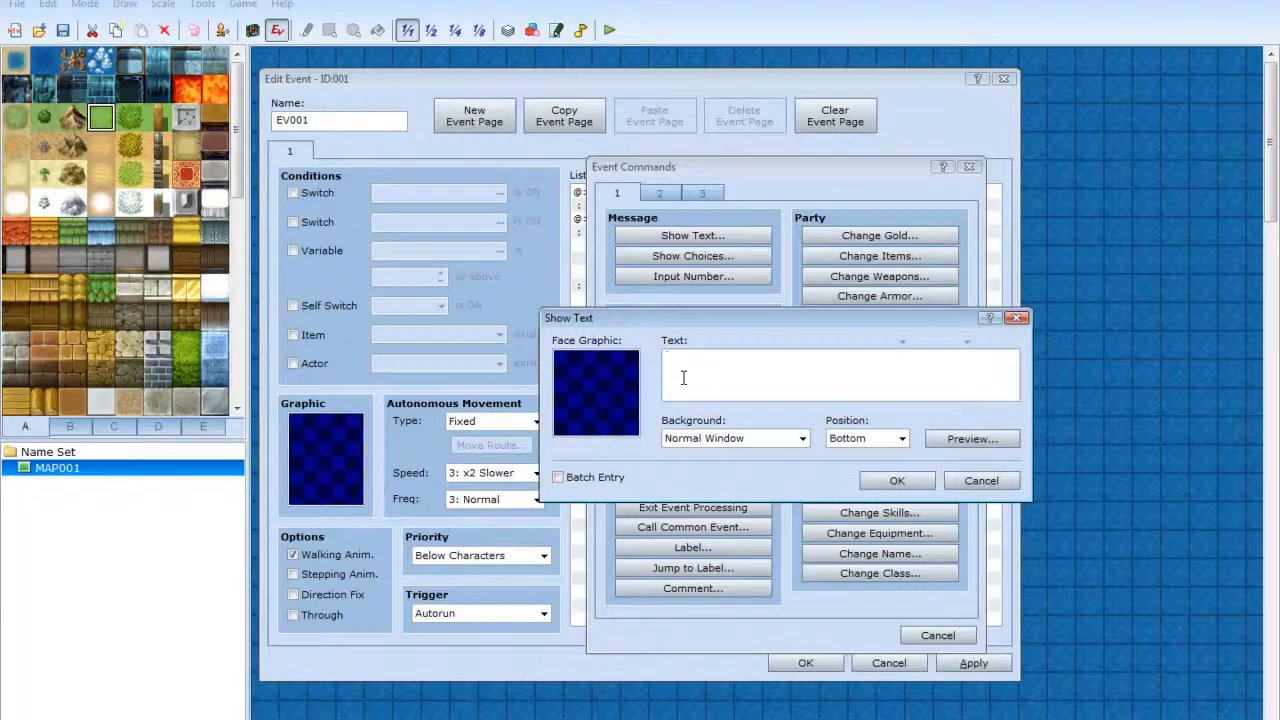
text(r n)
text(S)
text(o you)
click(831, 366)
click(918, 482)
click(968, 664)
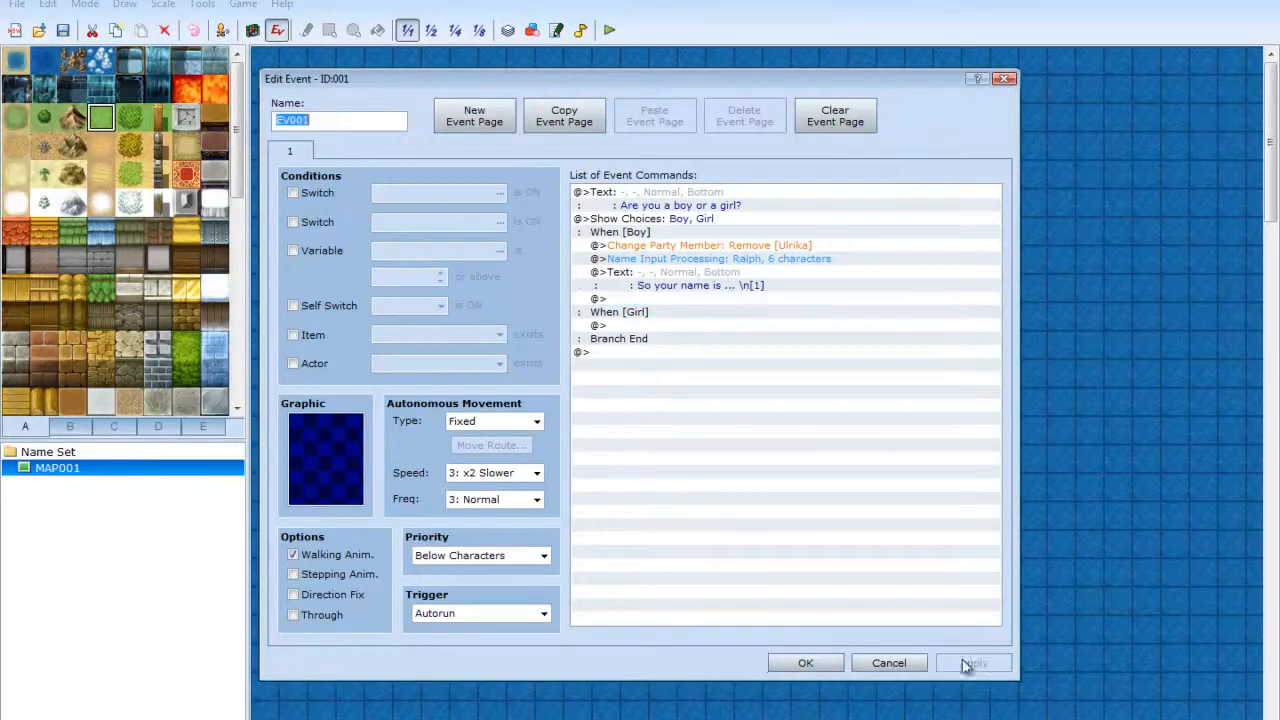
click(814, 662)
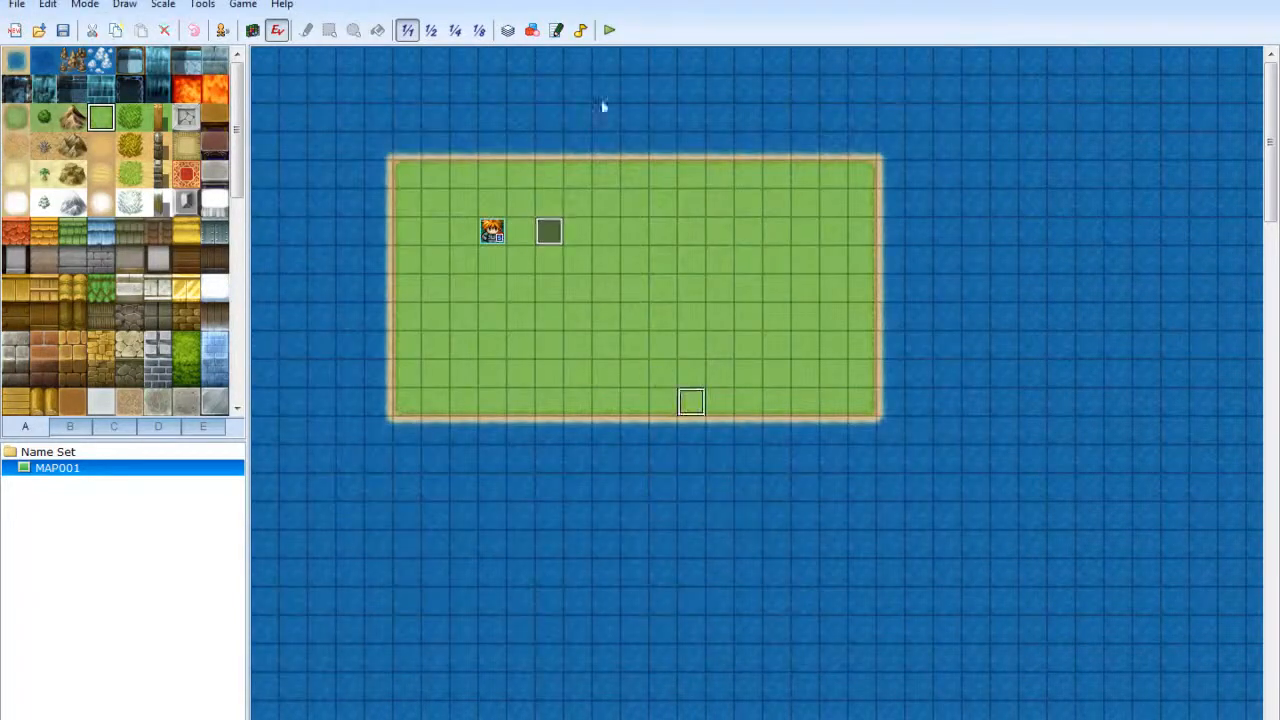
- Start a playtest with a new game and answer Boy to the gender question
click(609, 31)
click(572, 420)
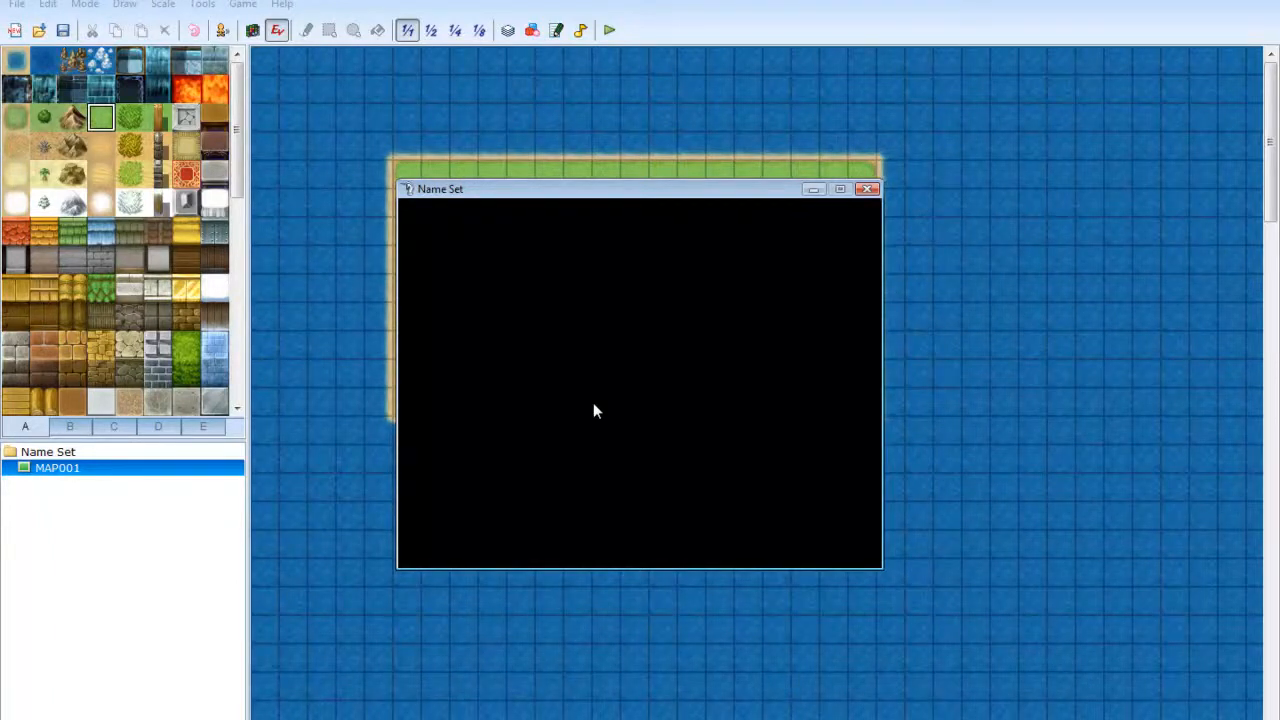
key(Return)
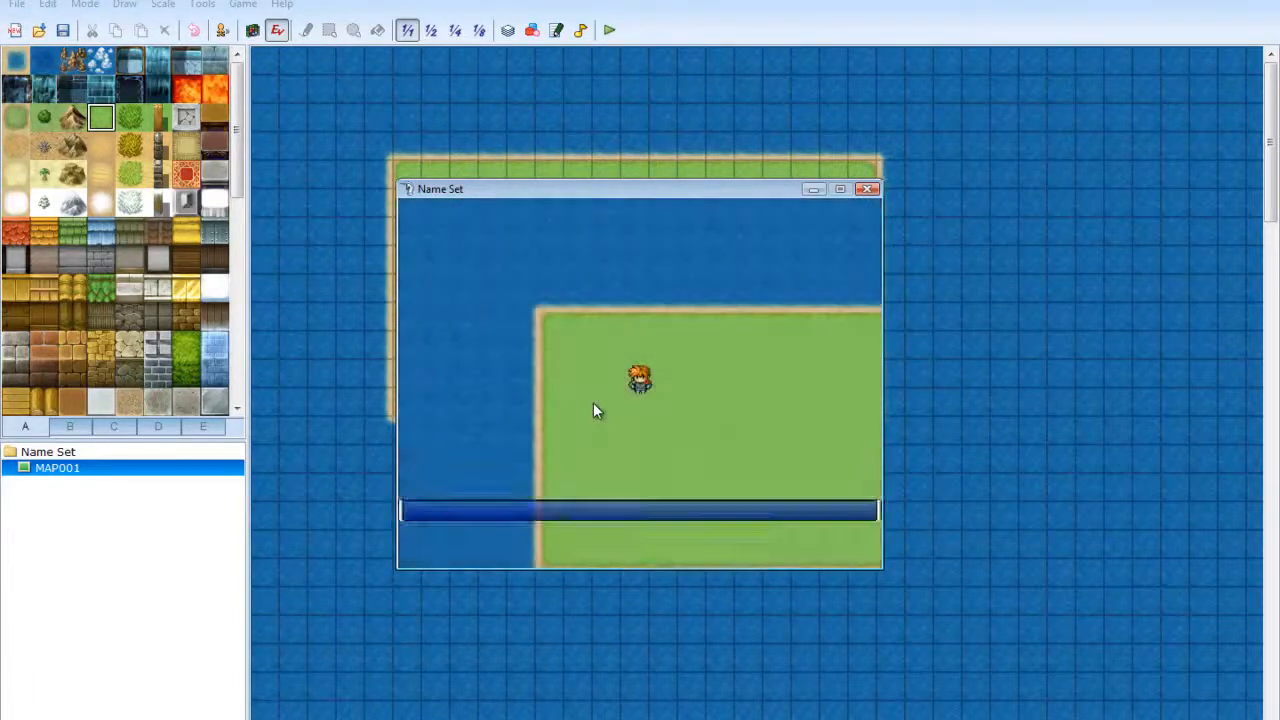
key(Return)
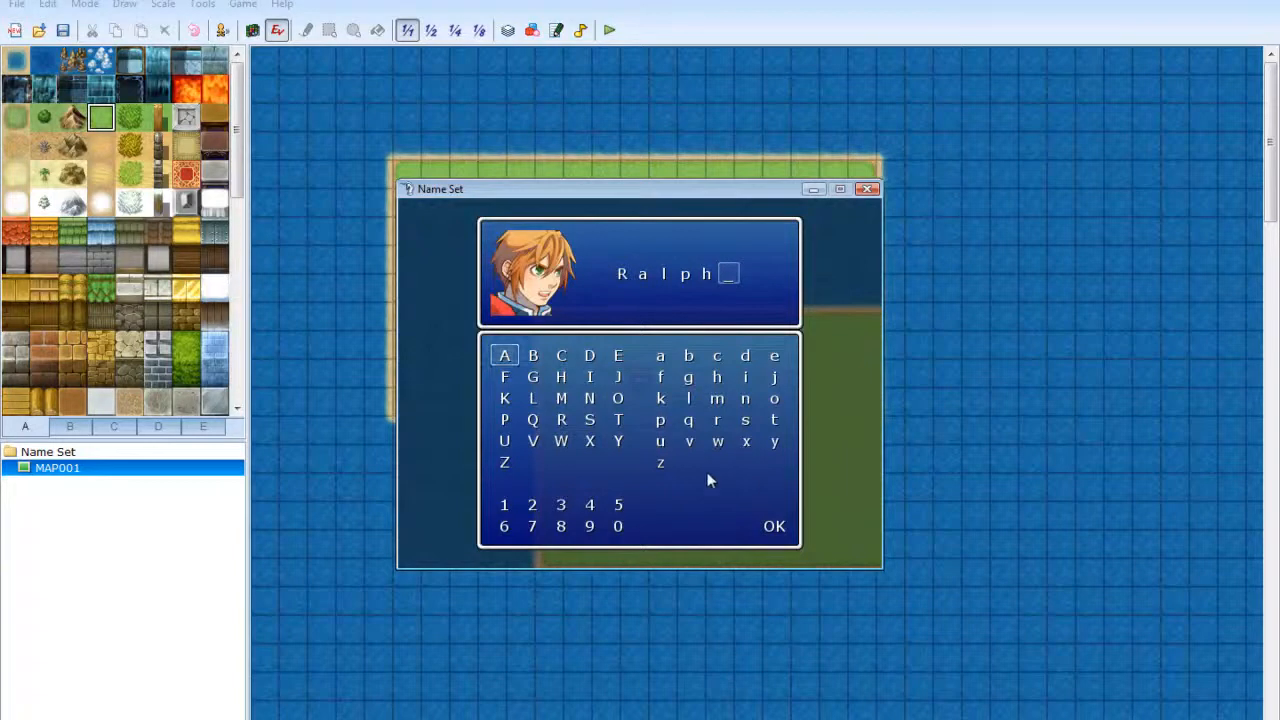
- Clear the default hero name in the playtest, spell out a new character name, and accept it
key(Escape)
key(Escape)
key(Escape)
key(Escape)
key(Escape)
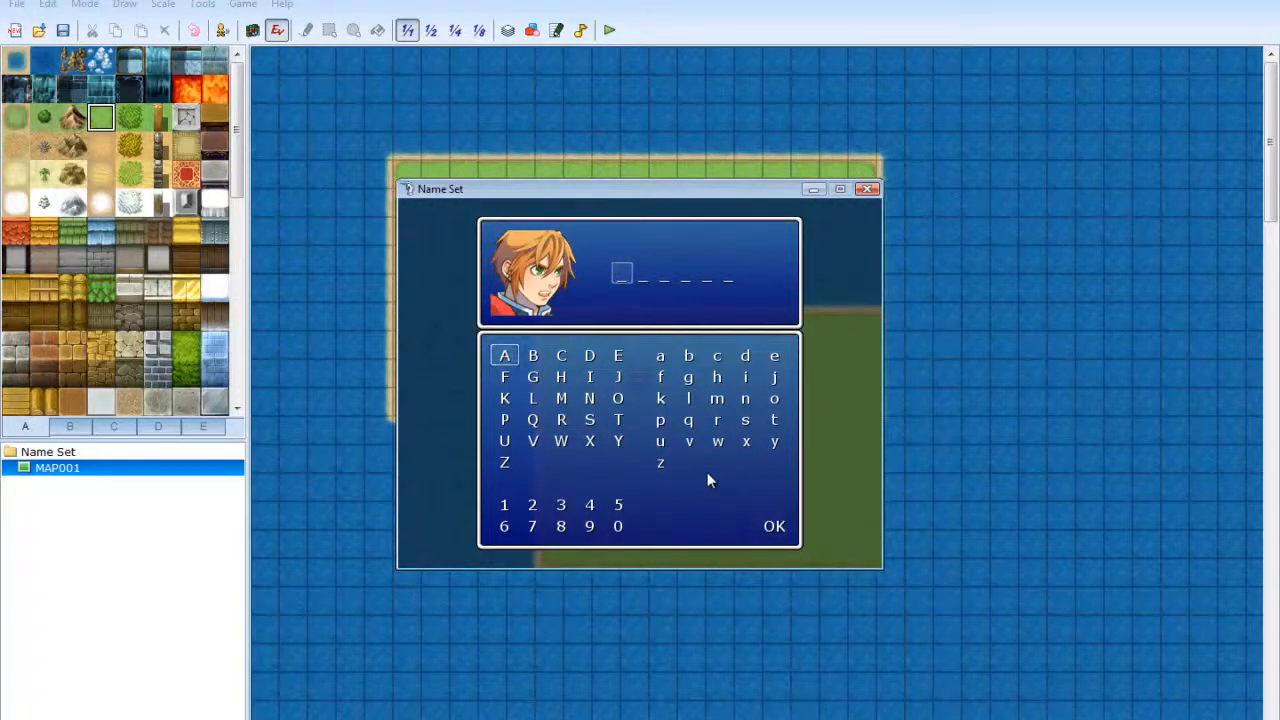
key(Down)
key(Right)
key(Right)
key(Up)
key(Return)
key(Left)
key(Left)
key(Down)
key(Right)
key(Right)
key(Right)
key(Right)
key(Right)
key(Right)
key(Up)
key(Left)
key(Return)
key(Down)
key(Down)
key(Right)
key(Return)
key(Down)
key(Left)
key(Down)
key(Return)
key(Right)
key(Up)
key(Up)
key(Right)
key(Return)
key(Down)
key(Down)
key(Down)
key(Down)
key(Down)
key(Right)
key(Right)
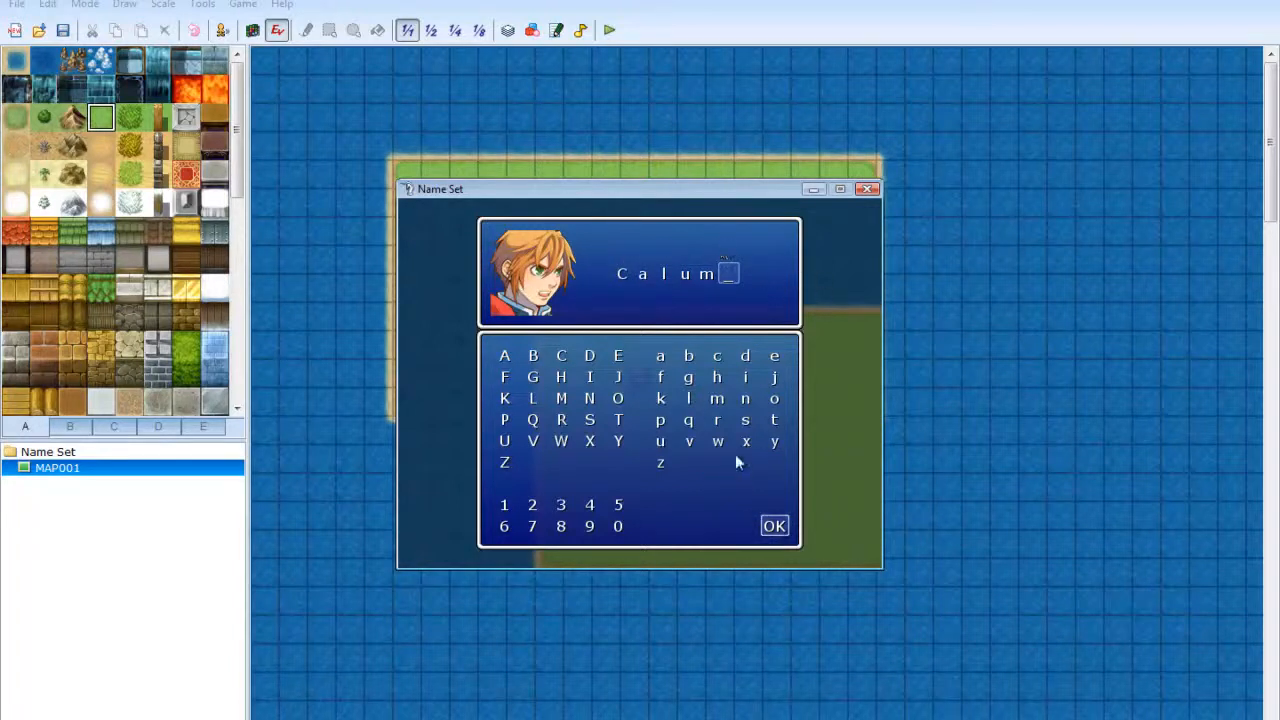
key(Return)
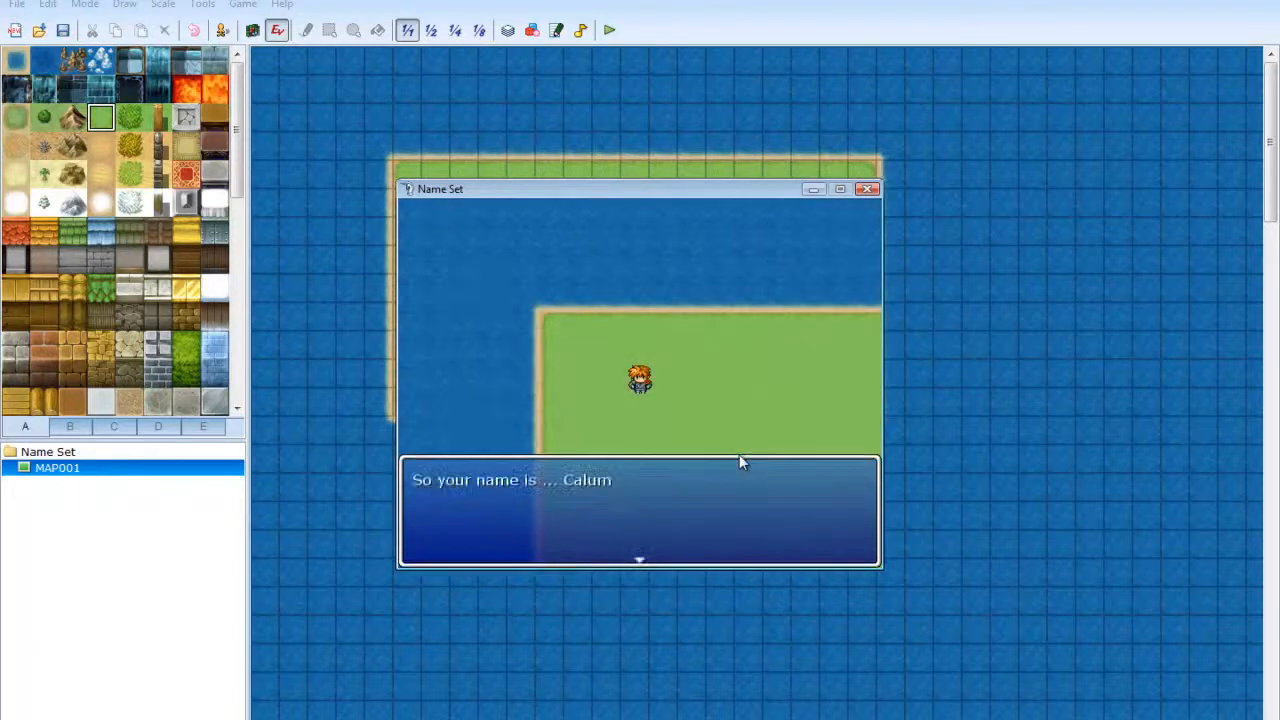
- Advance past the name message, highlight Girl in the choice list, and close the playtest
key(Return)
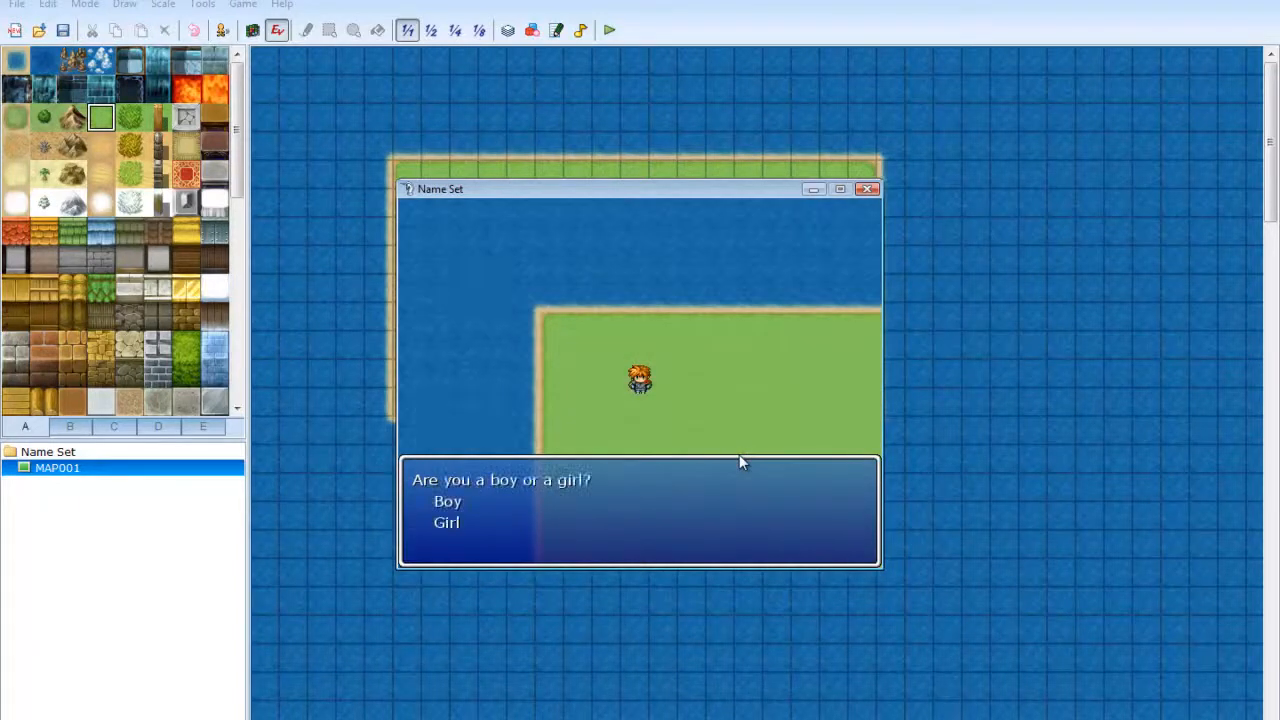
key(Down)
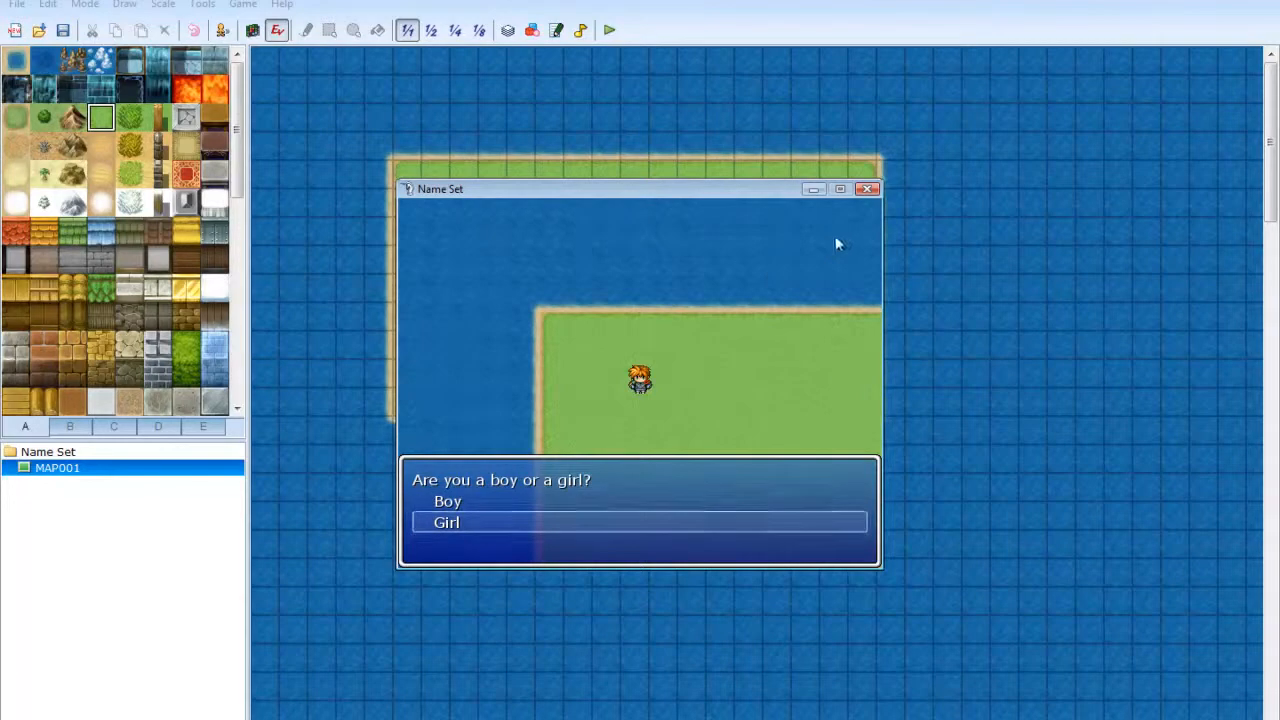
click(868, 189)
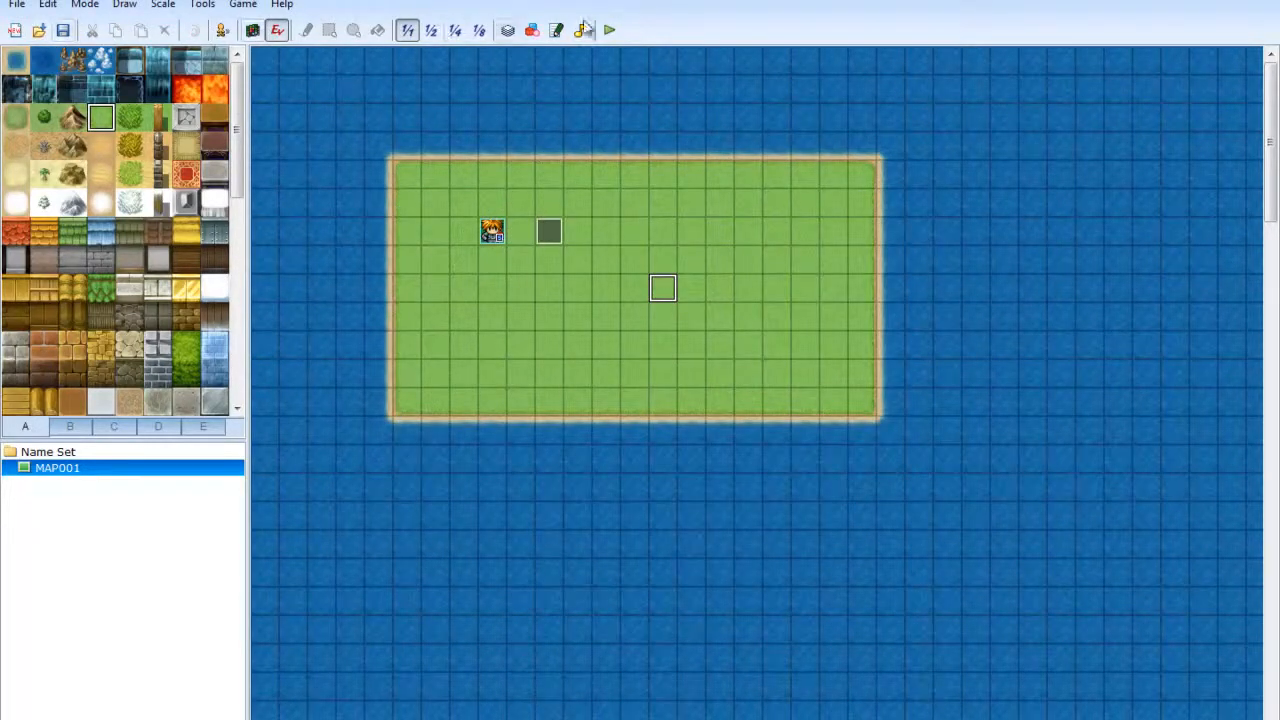
- Reopen the boy-or-girl event and insert the text "So your a boy? Interesting." before the name input in the Boy branch
right_click(549, 231)
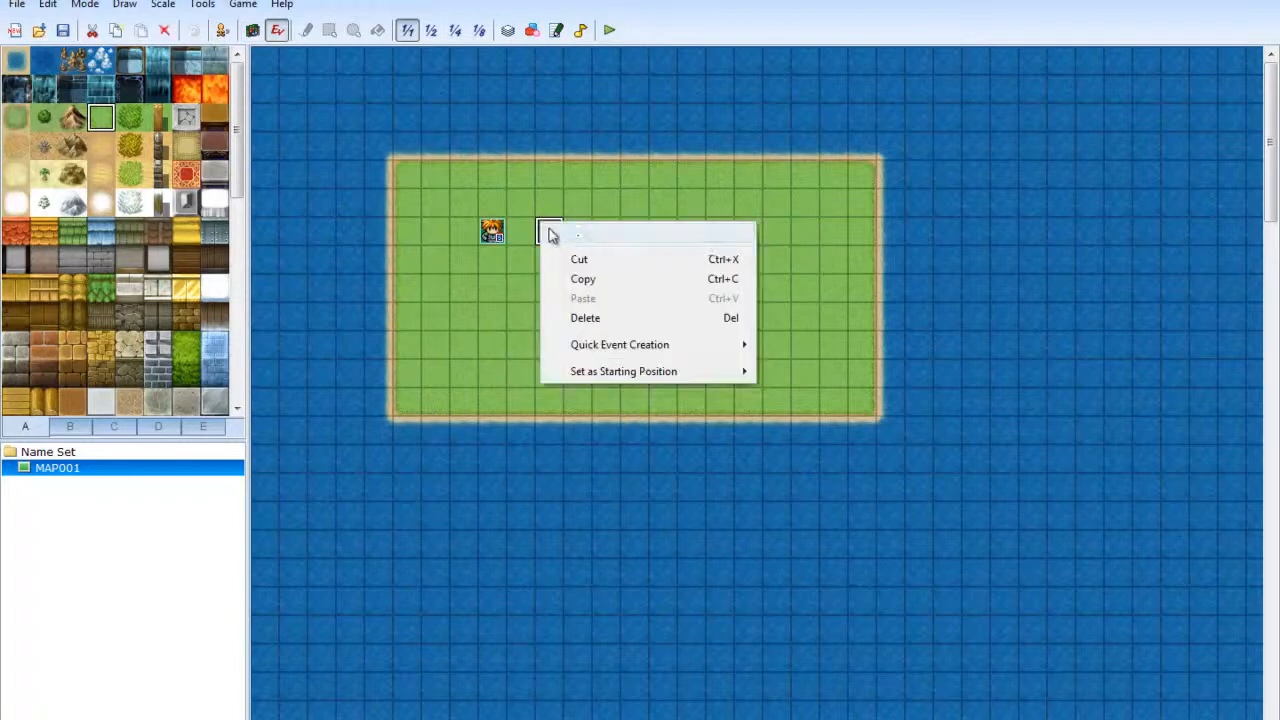
click(578, 233)
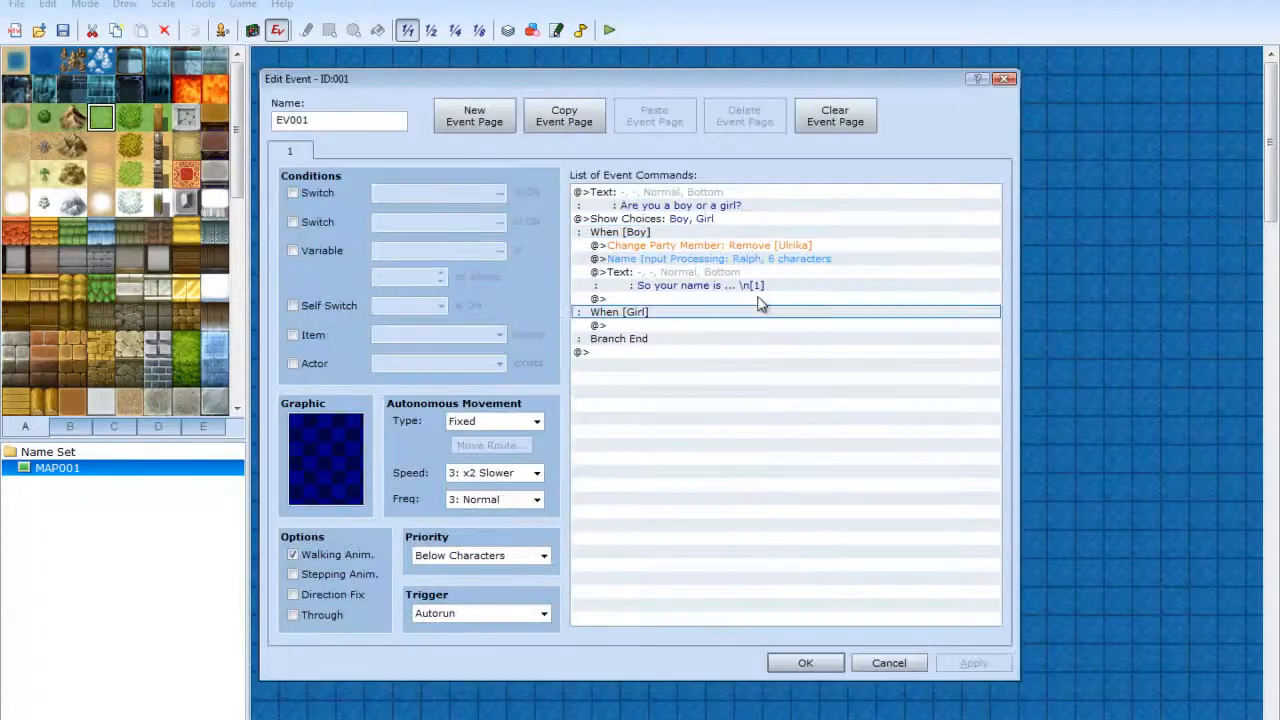
click(766, 274)
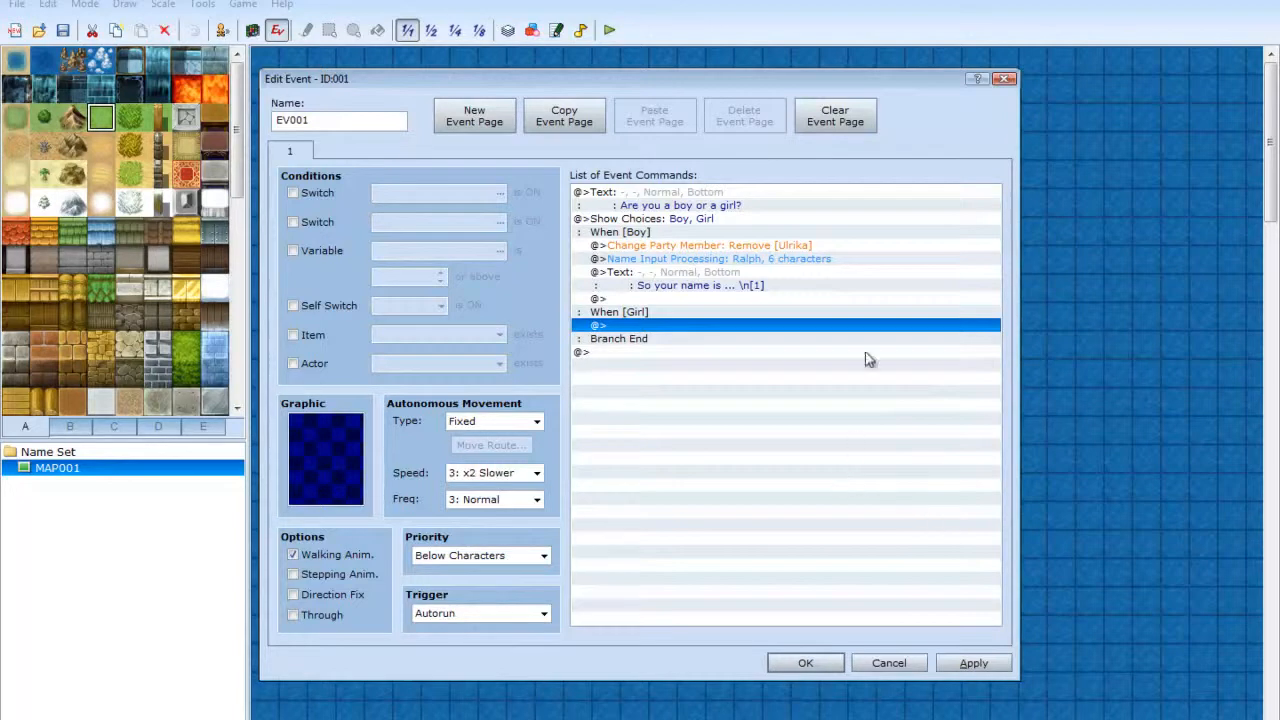
click(713, 272)
right_click(730, 268)
click(698, 478)
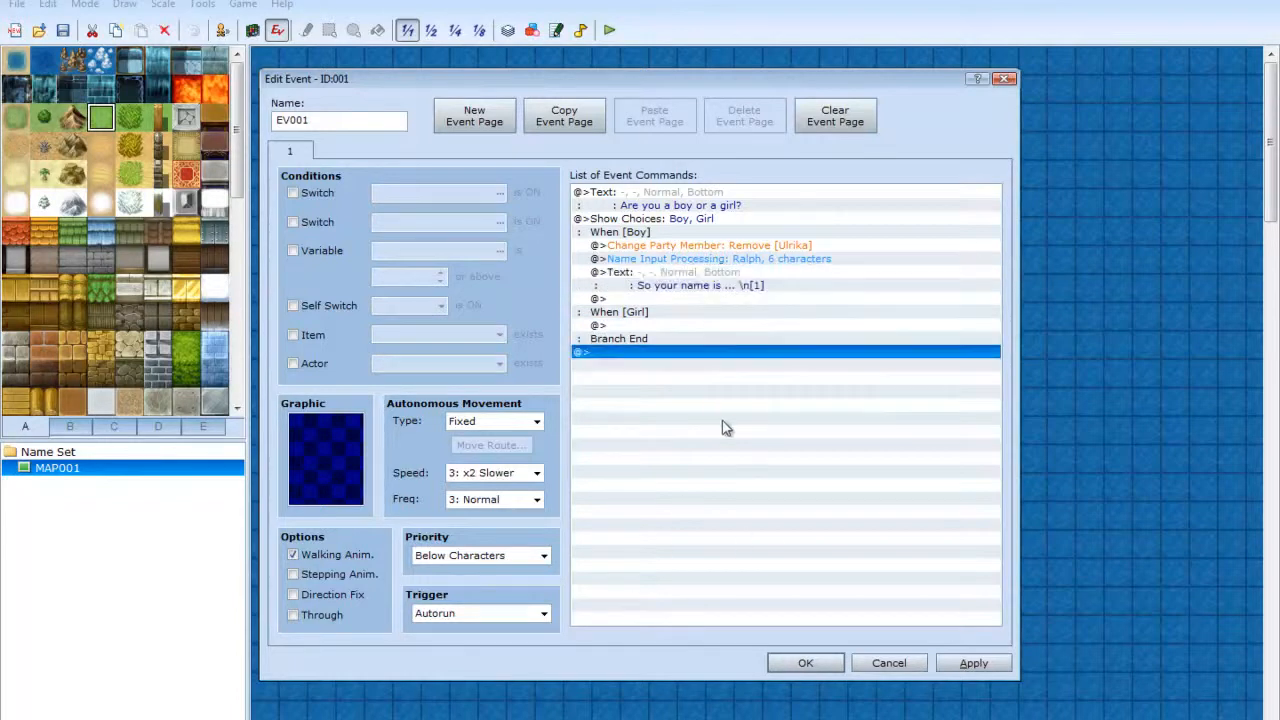
right_click(720, 262)
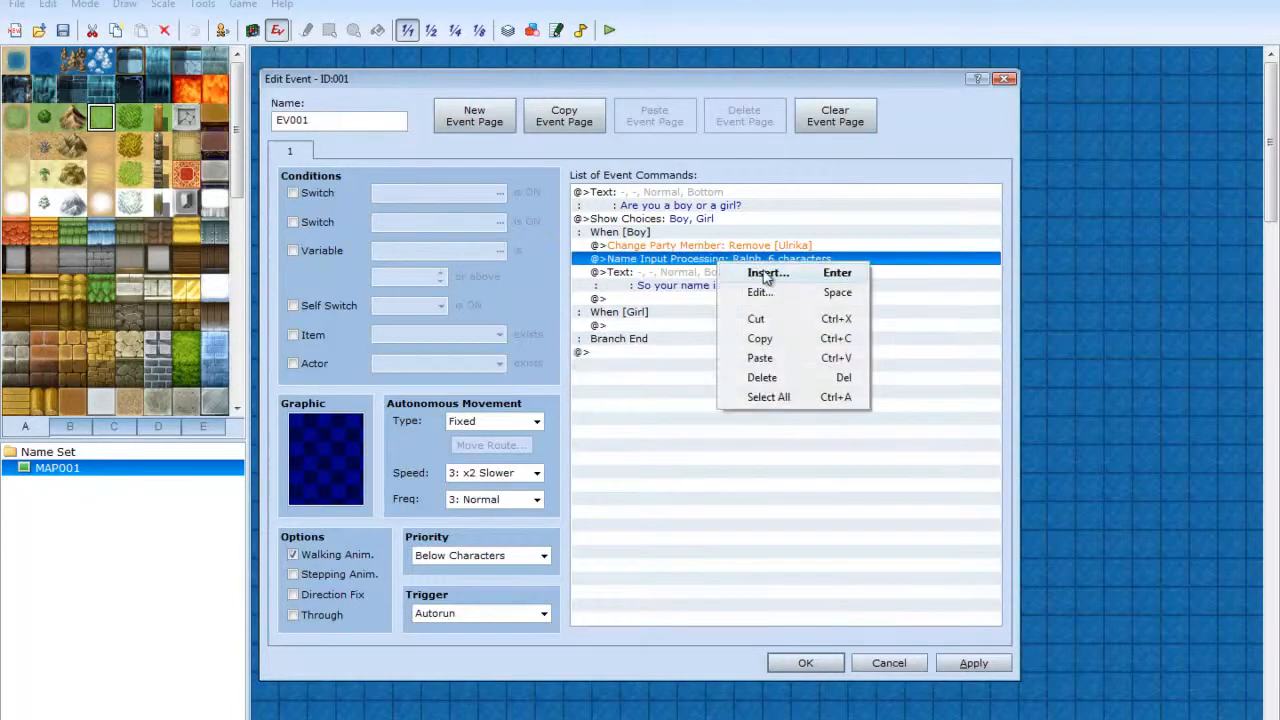
click(760, 273)
click(694, 235)
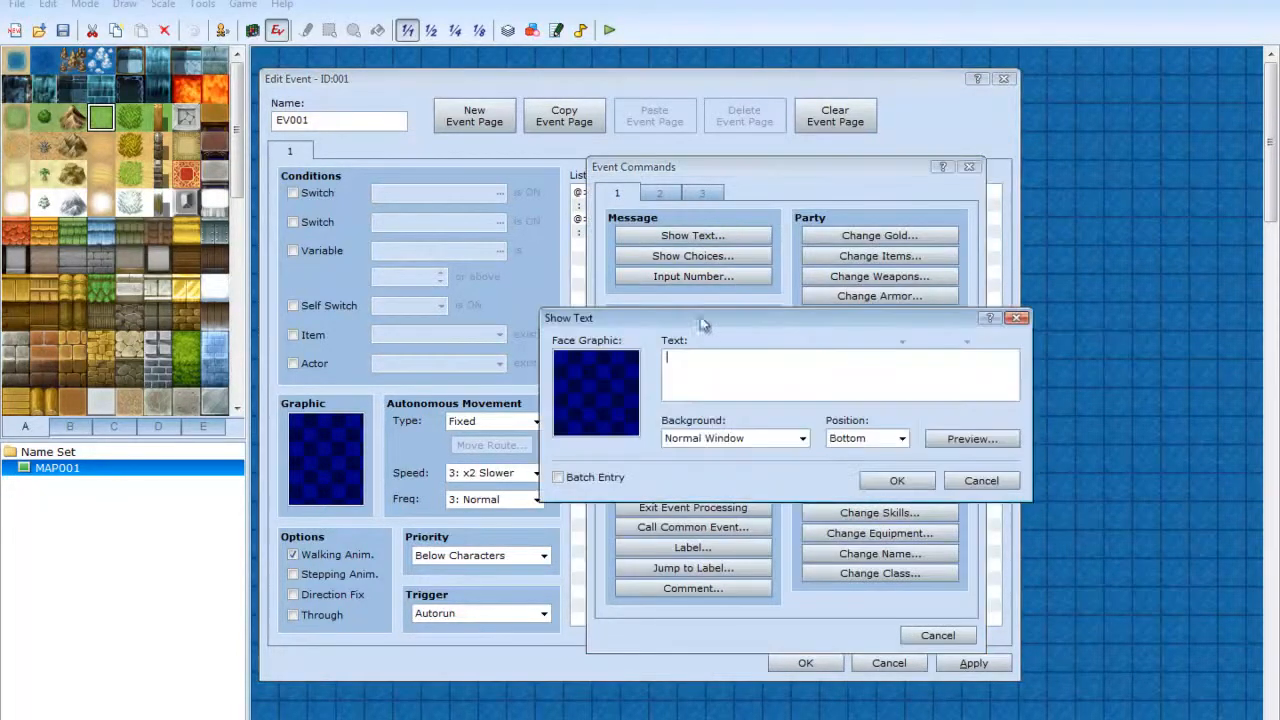
drag(704, 319, 699, 430)
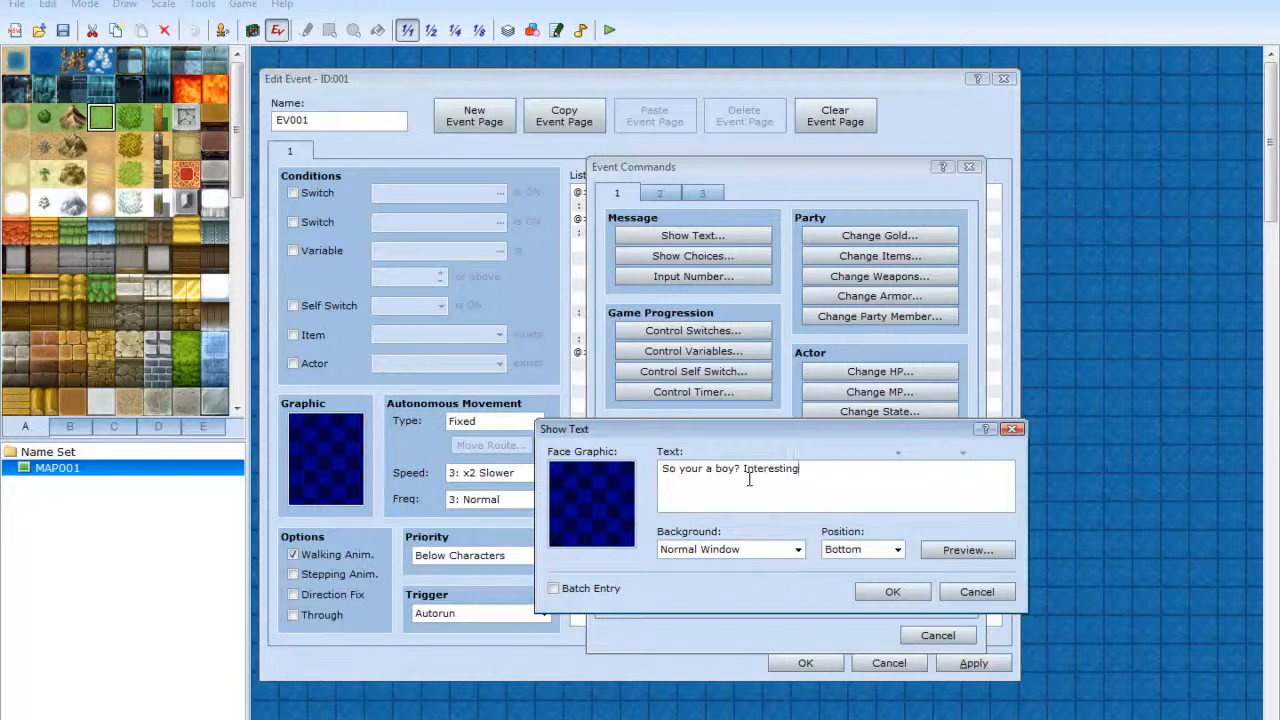
click(900, 590)
click(764, 392)
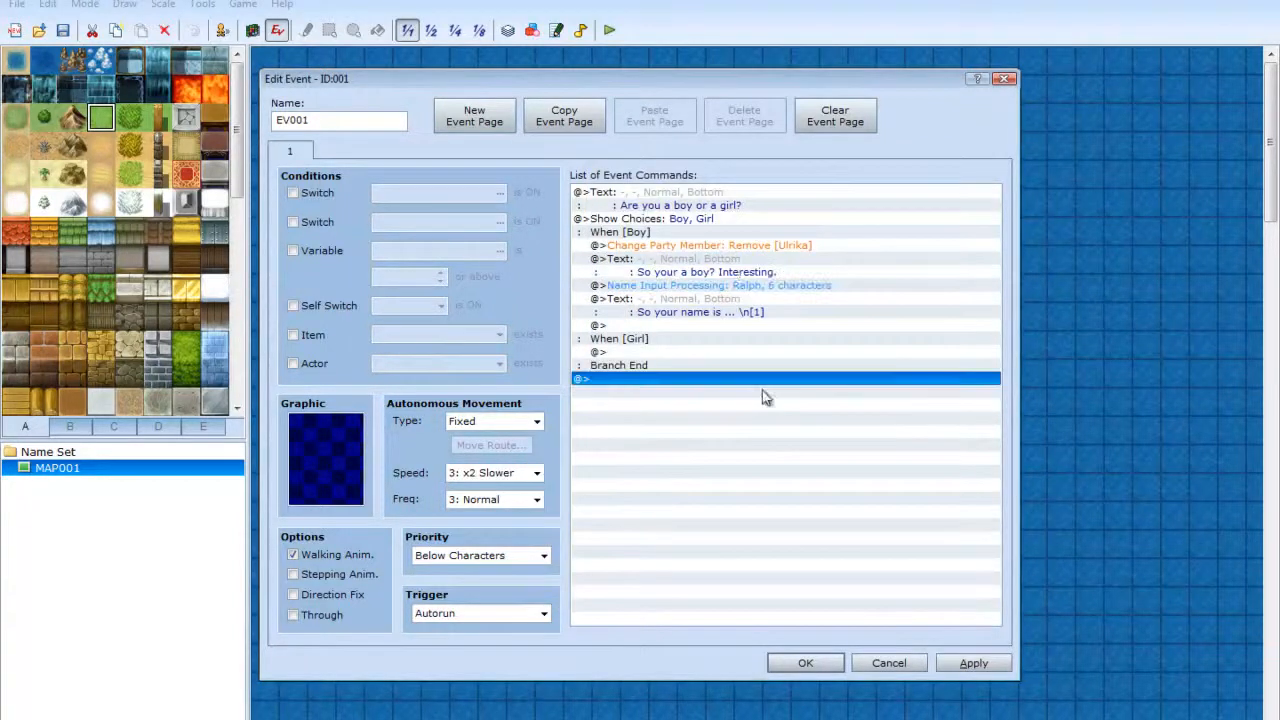
- Copy all commands of the Boy branch, from the party member removal through the name text, into the Girl branch
click(708, 245)
click(727, 314)
click(716, 325)
shift+click(702, 249)
right_click(702, 249)
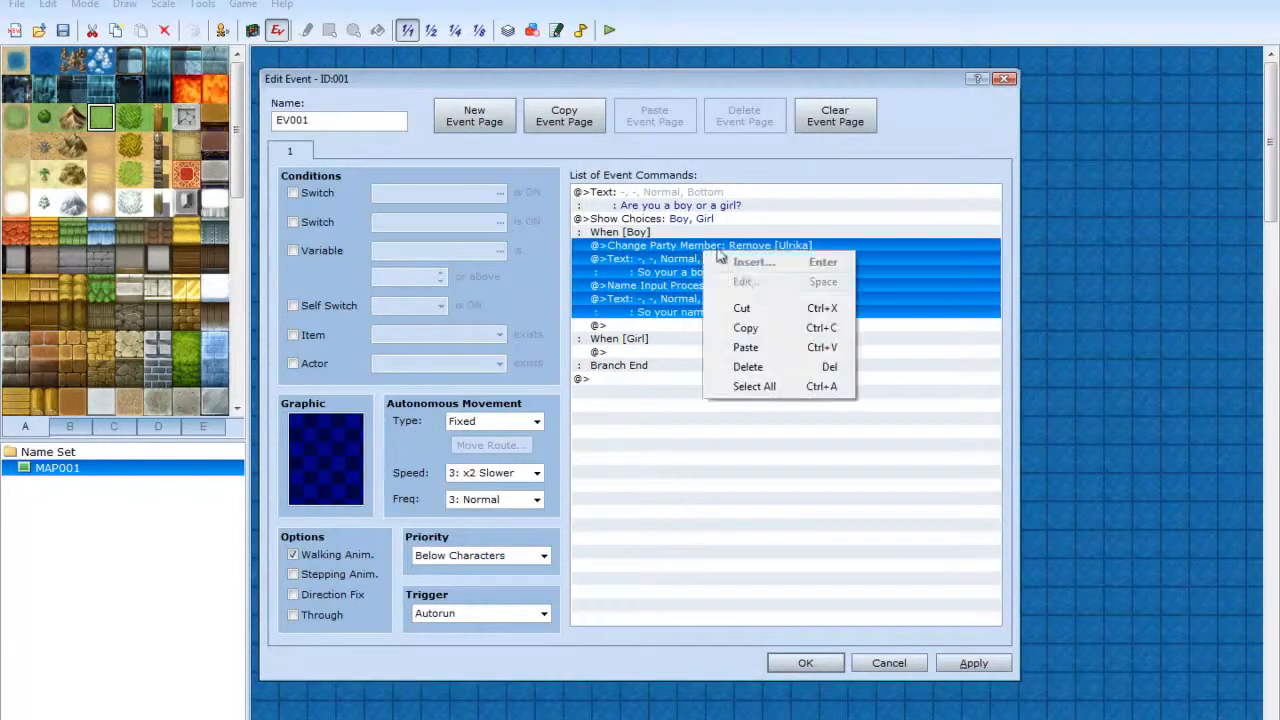
click(737, 335)
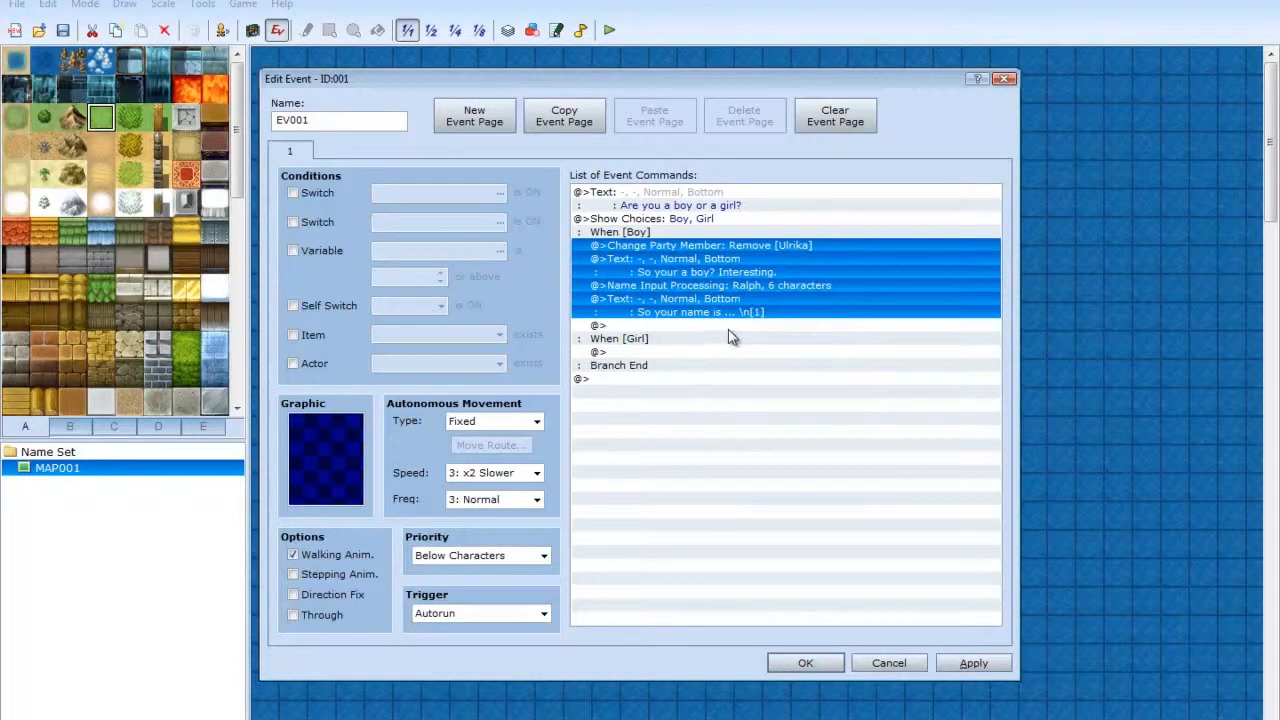
right_click(645, 342)
right_click(620, 353)
click(662, 443)
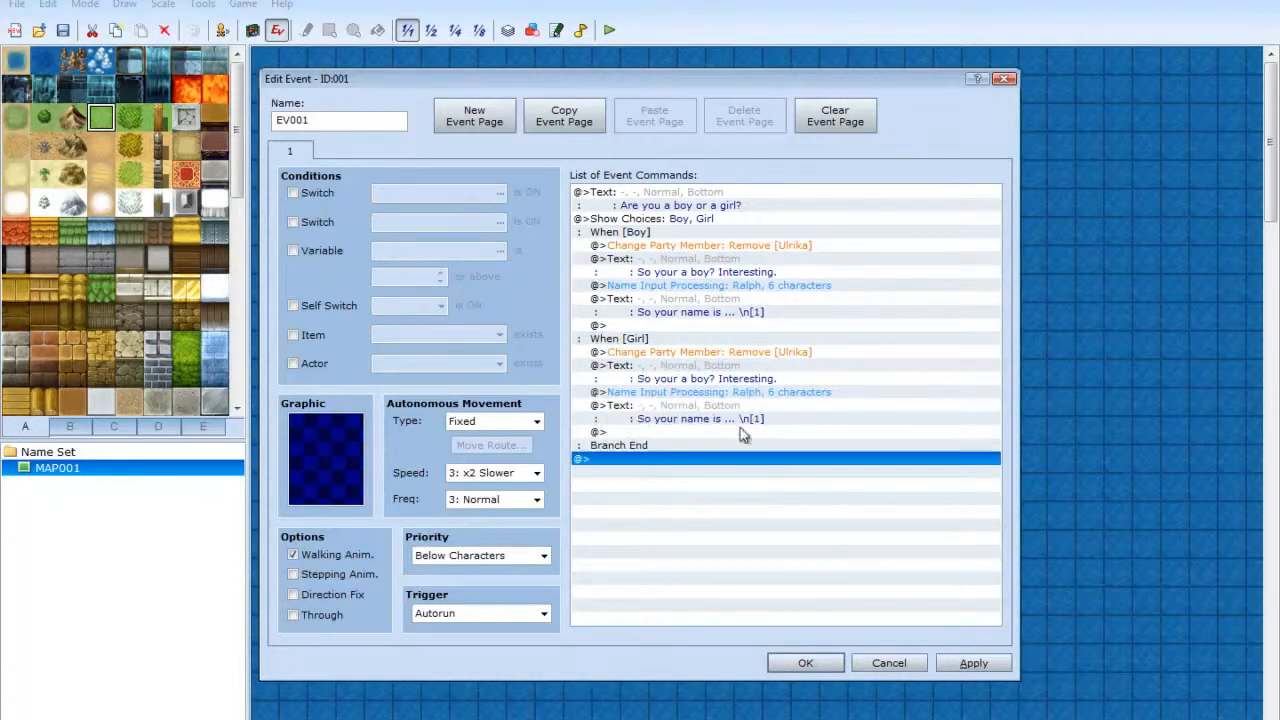
- Change the party member removal in the Girl branch to remove Ralph
right_click(730, 355)
click(663, 468)
right_click(694, 342)
click(612, 468)
right_click(659, 352)
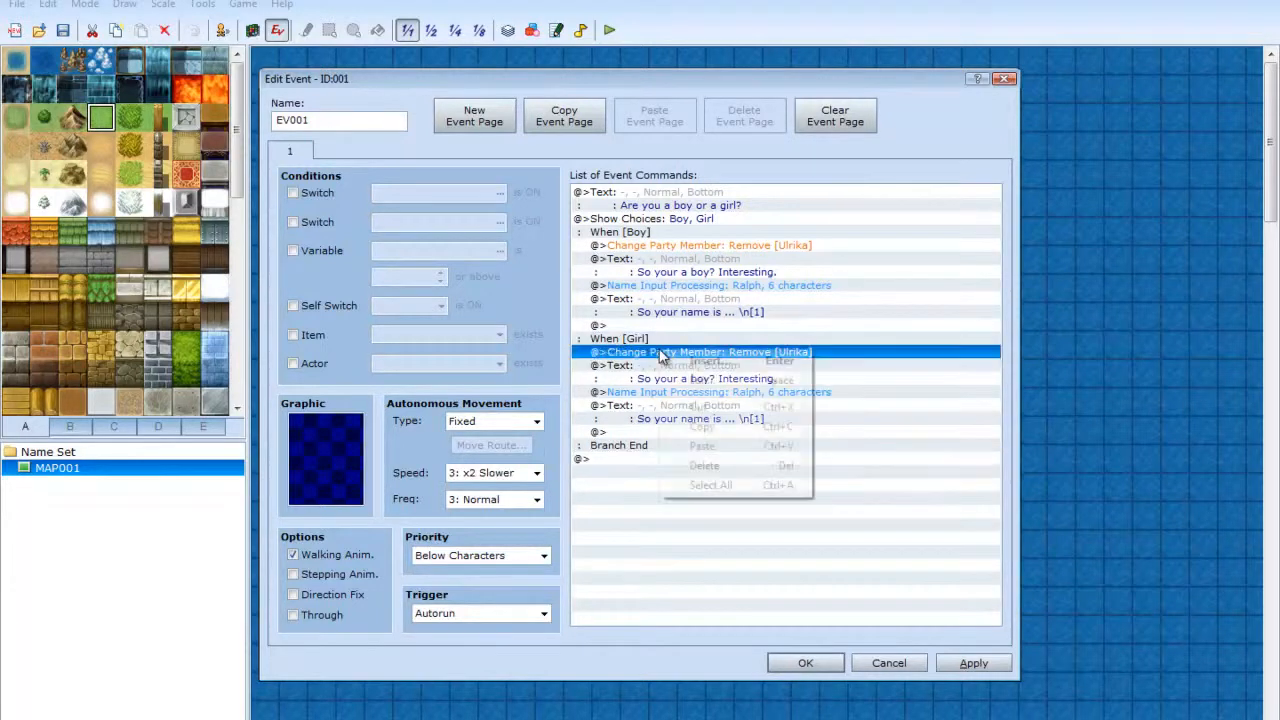
click(638, 355)
right_click(638, 355)
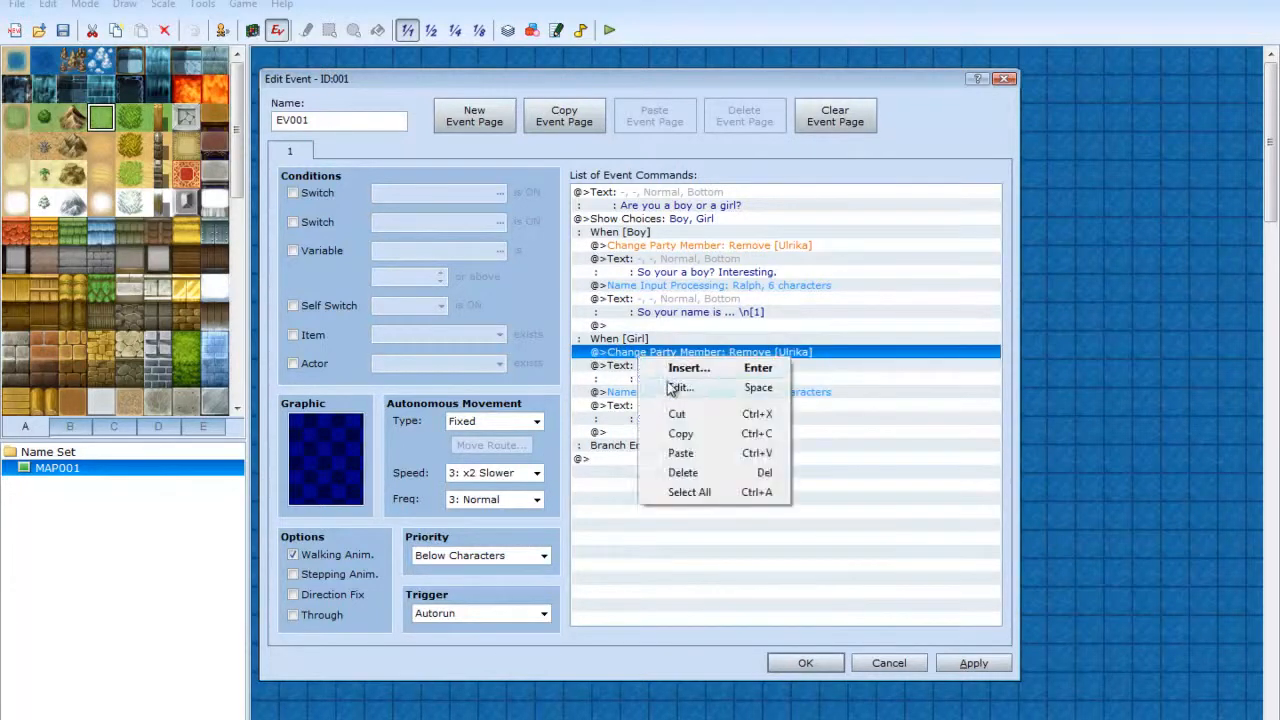
click(681, 382)
click(799, 378)
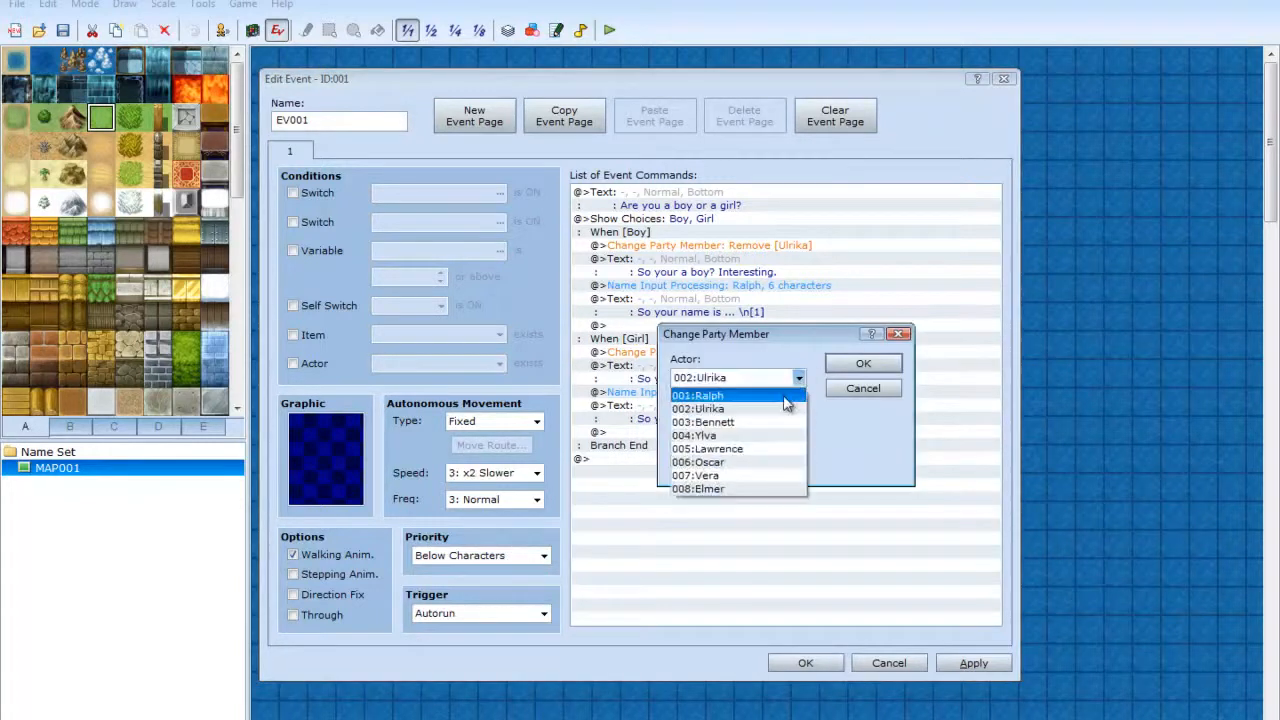
click(785, 395)
click(876, 372)
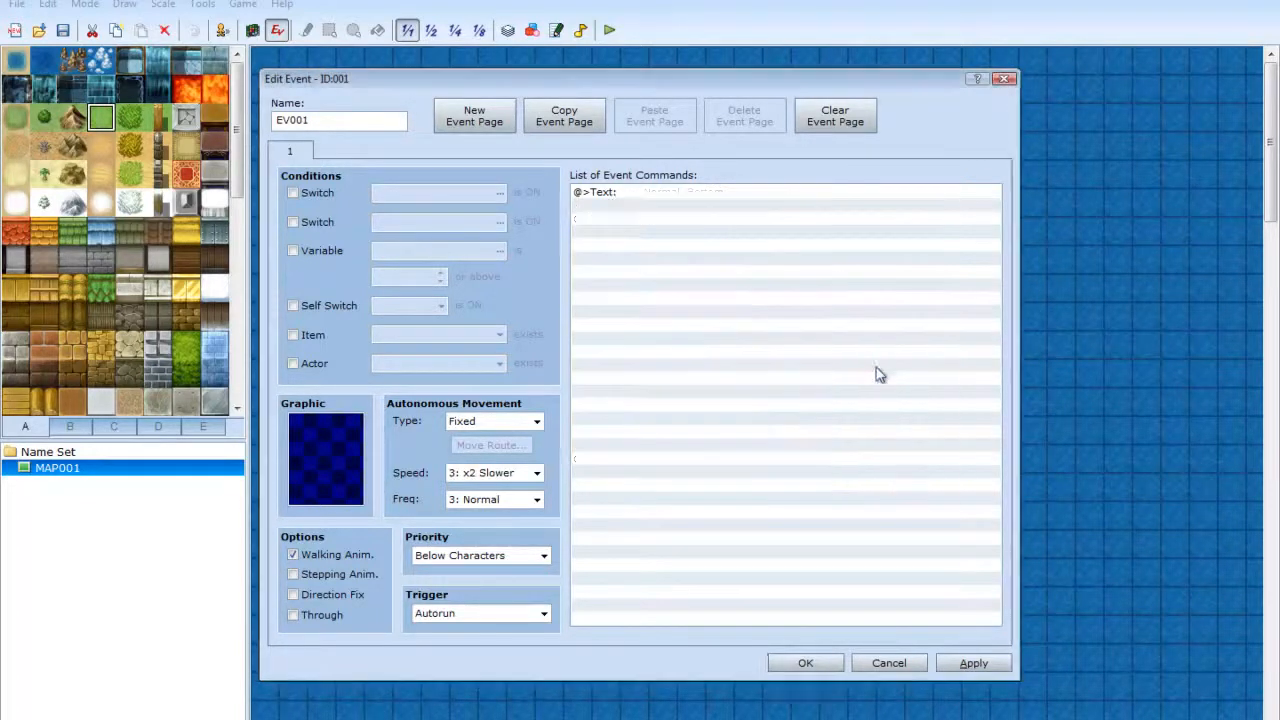
- Change the first text in the Girl branch to "So your a girl? Interesting."
click(677, 365)
right_click(677, 365)
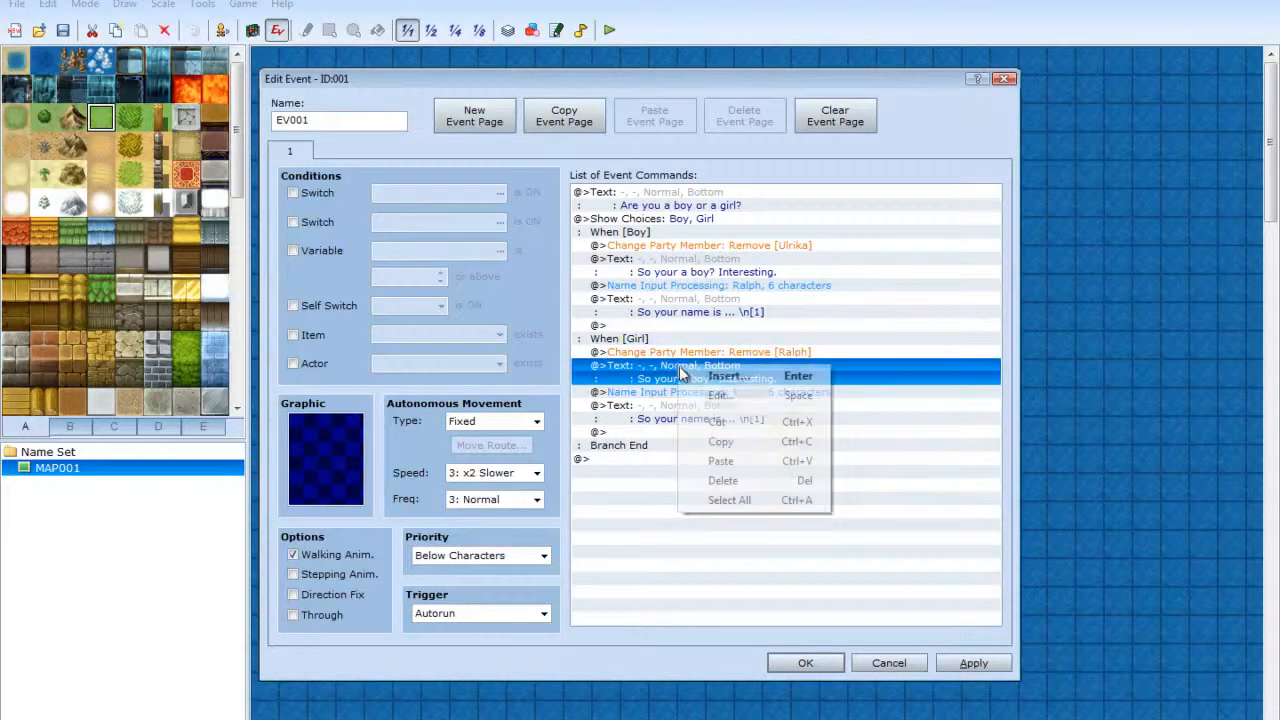
click(728, 394)
click(741, 357)
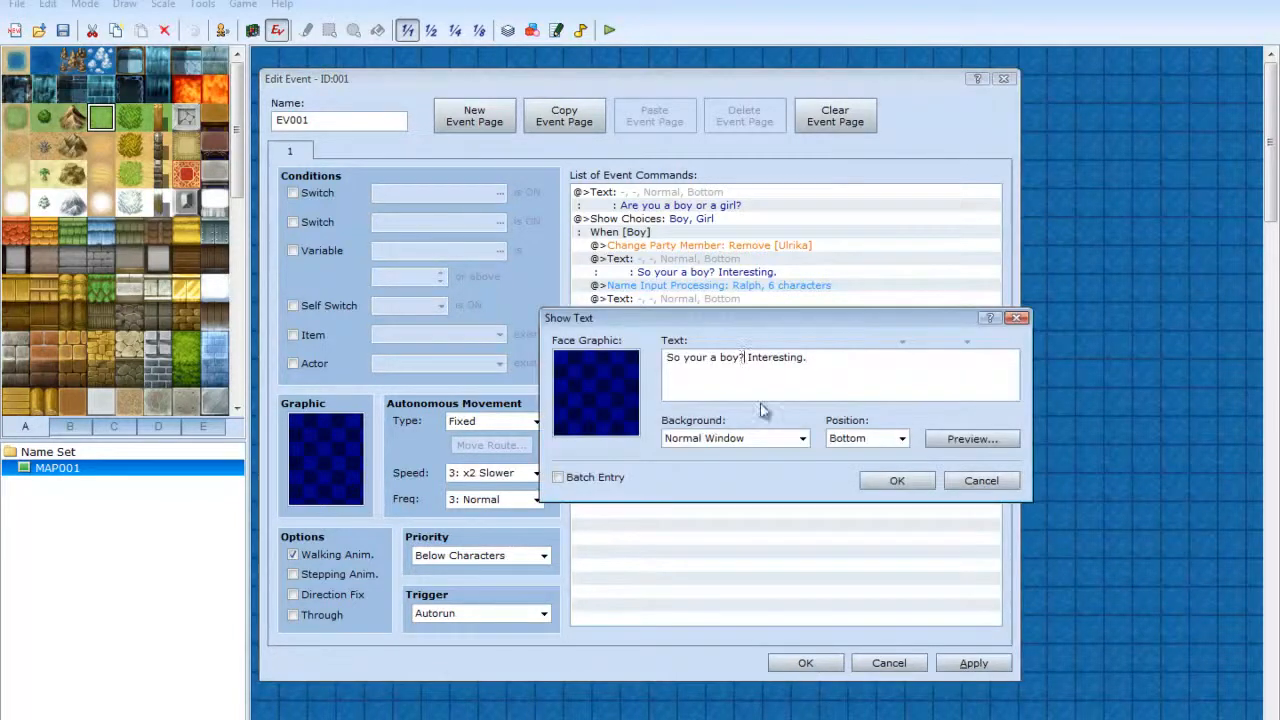
key(BackSpace)
key(BackSpace)
key(BackSpace)
text(girl)
key(BackSpace)
key(BackSpace)
key(BackSpace)
text(irl)
click(897, 480)
click(728, 462)
- Set the actor of the Girl branch's name input to 002:Ulrika
right_click(697, 402)
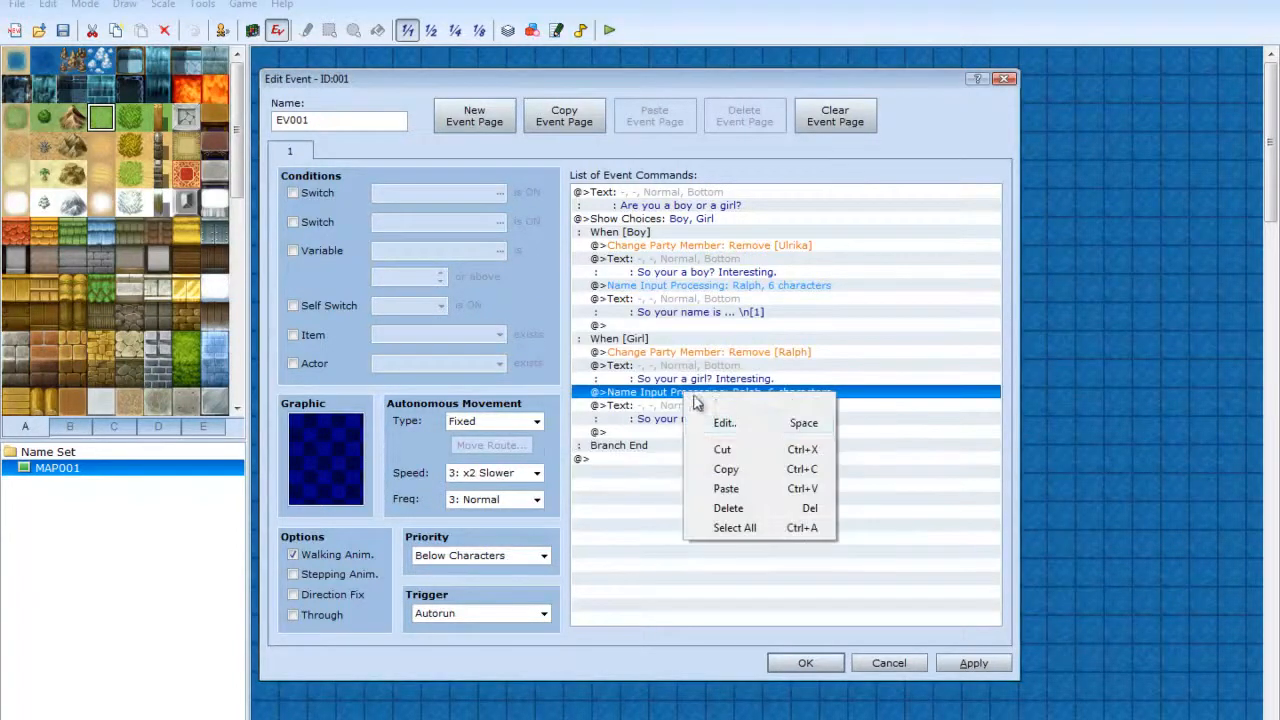
click(738, 424)
drag(743, 356, 715, 455)
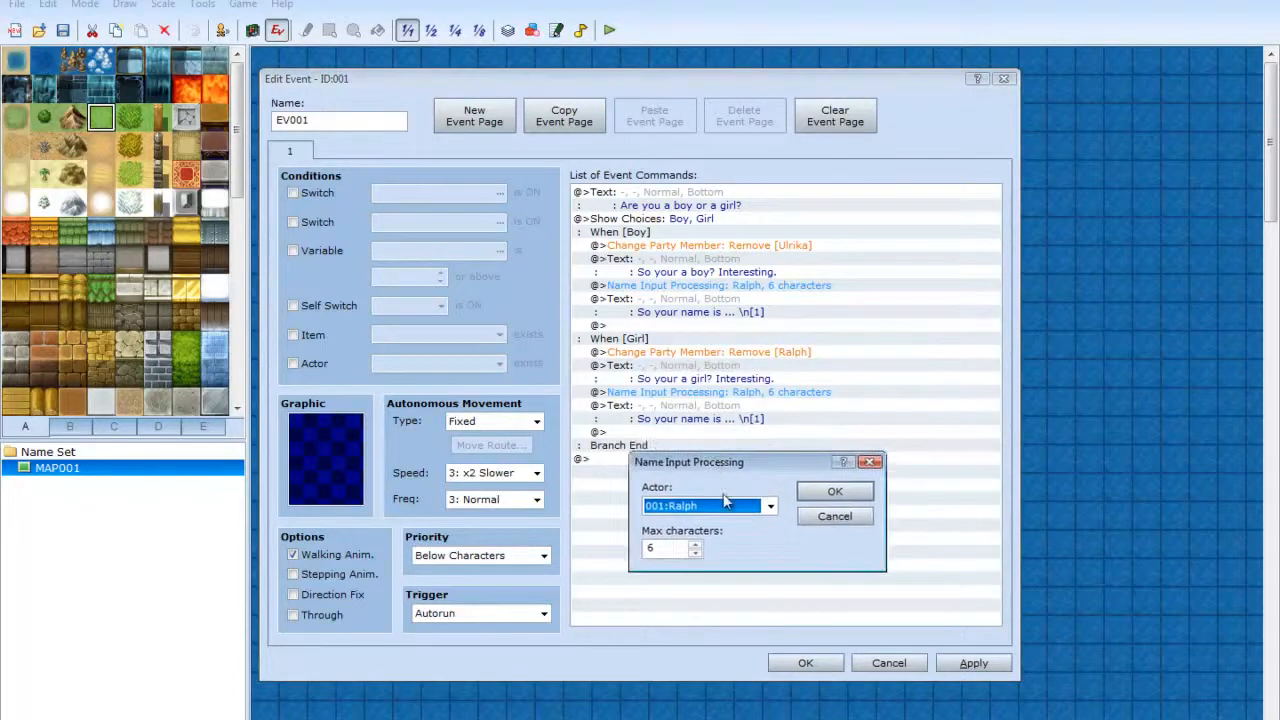
click(770, 506)
click(765, 540)
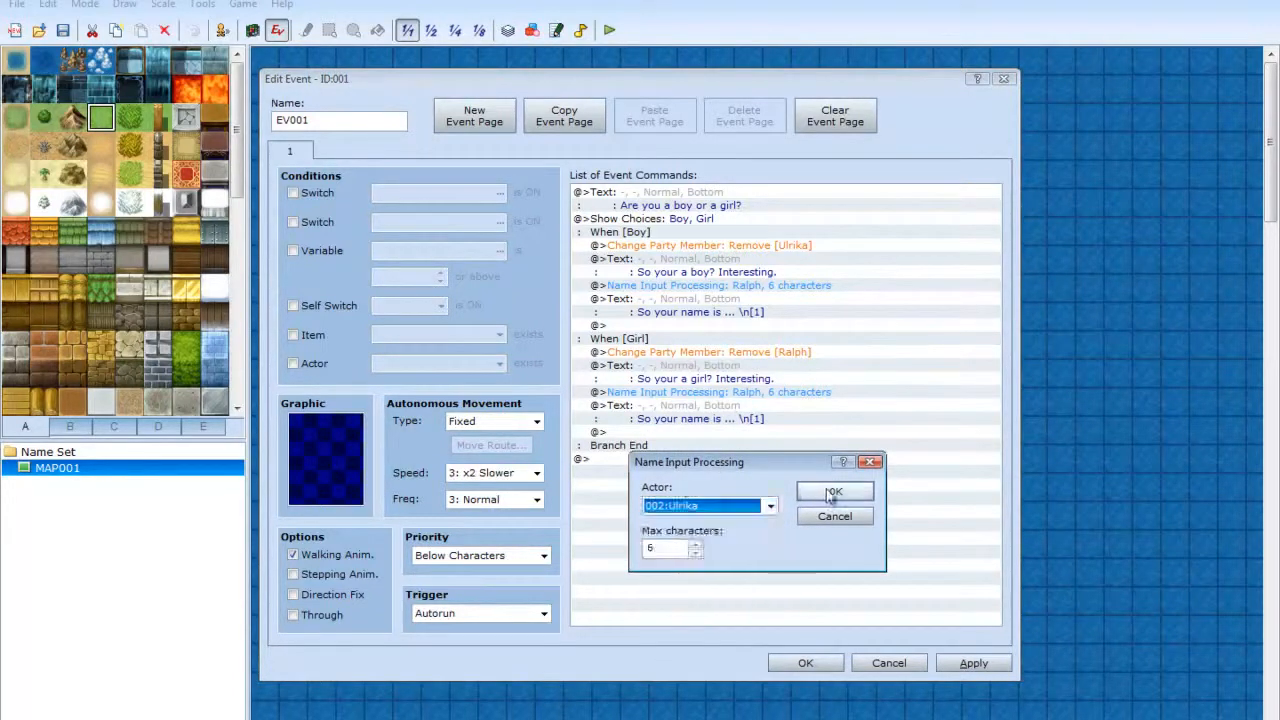
click(831, 494)
click(672, 462)
- Change the name text in the Girl branch to "So your name is ... \n[2]" and save the event
click(713, 420)
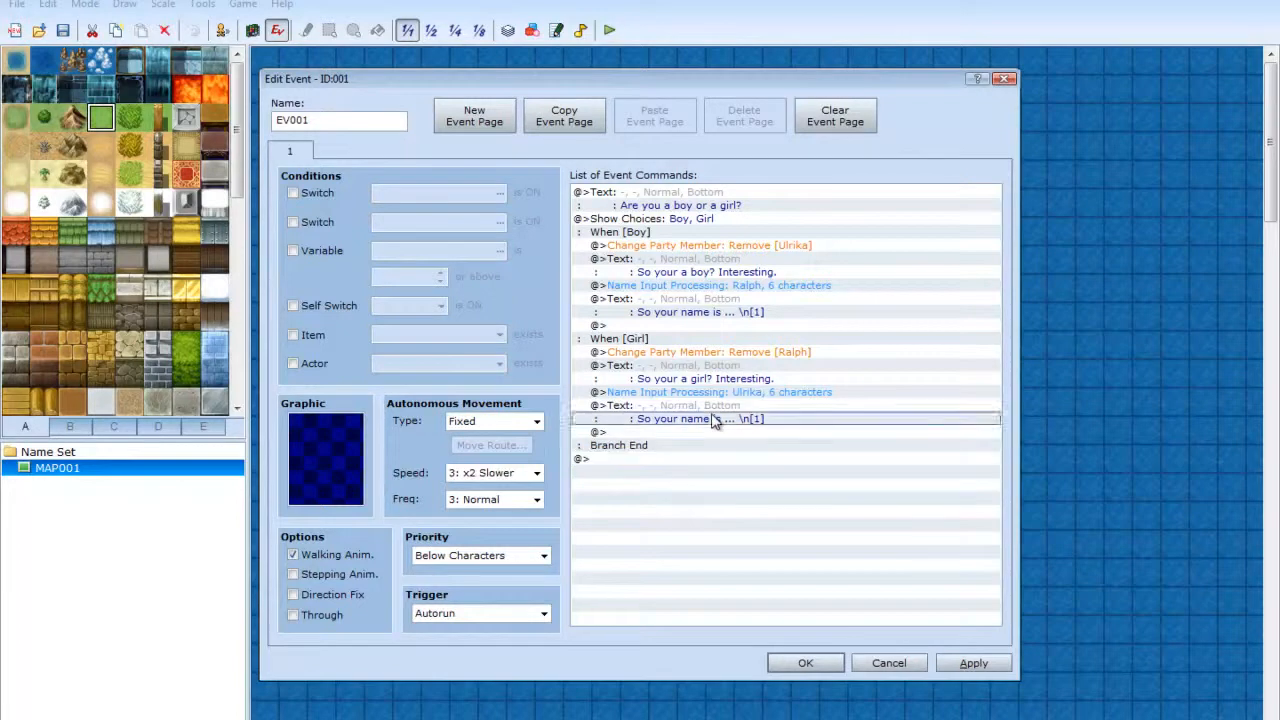
right_click(710, 404)
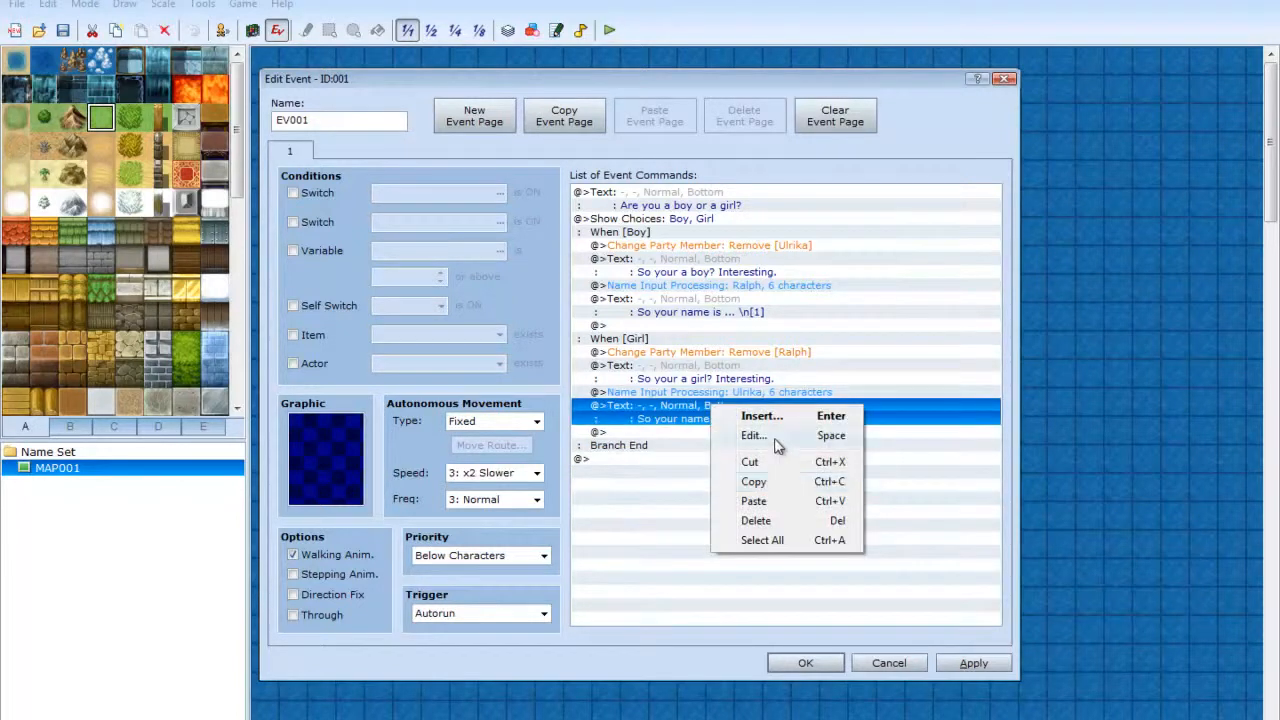
click(775, 439)
drag(806, 318, 699, 519)
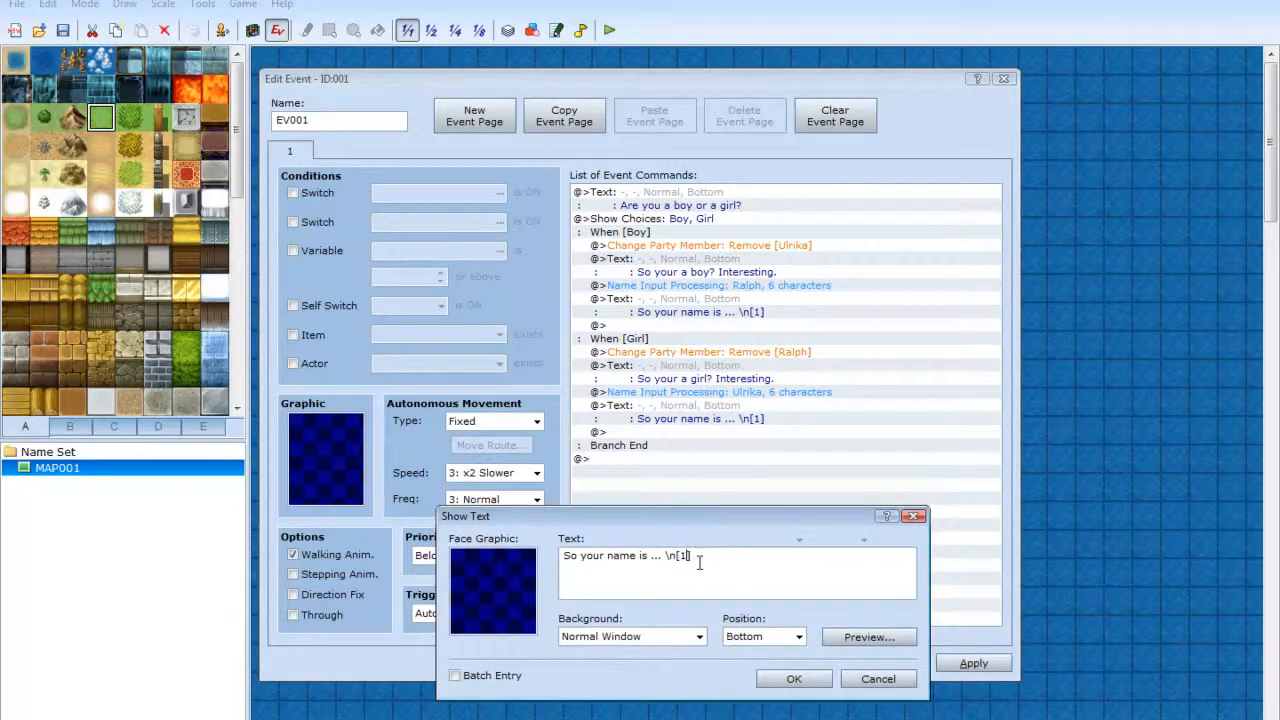
key(shift+Left)
key(shift+Left)
key(shift+Left)
key(shift+Left)
key(Left)
drag(689, 556, 679, 555)
click(719, 557)
drag(706, 557, 558, 557)
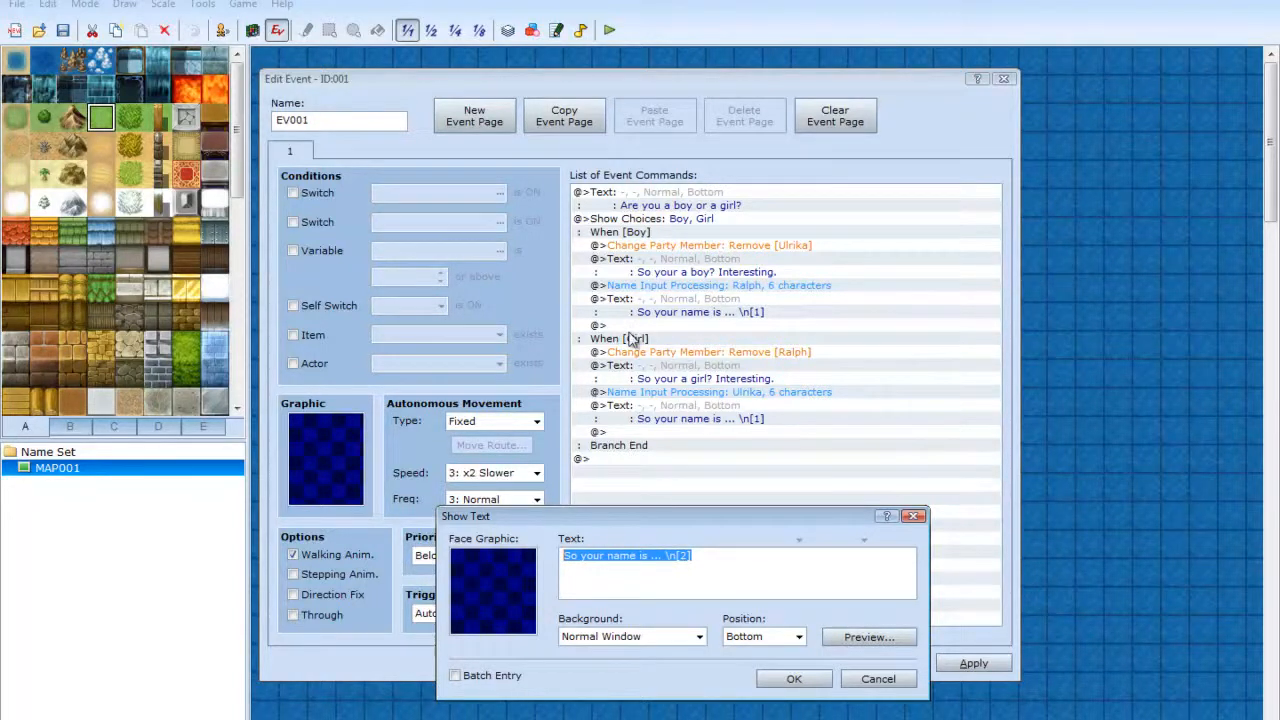
click(739, 563)
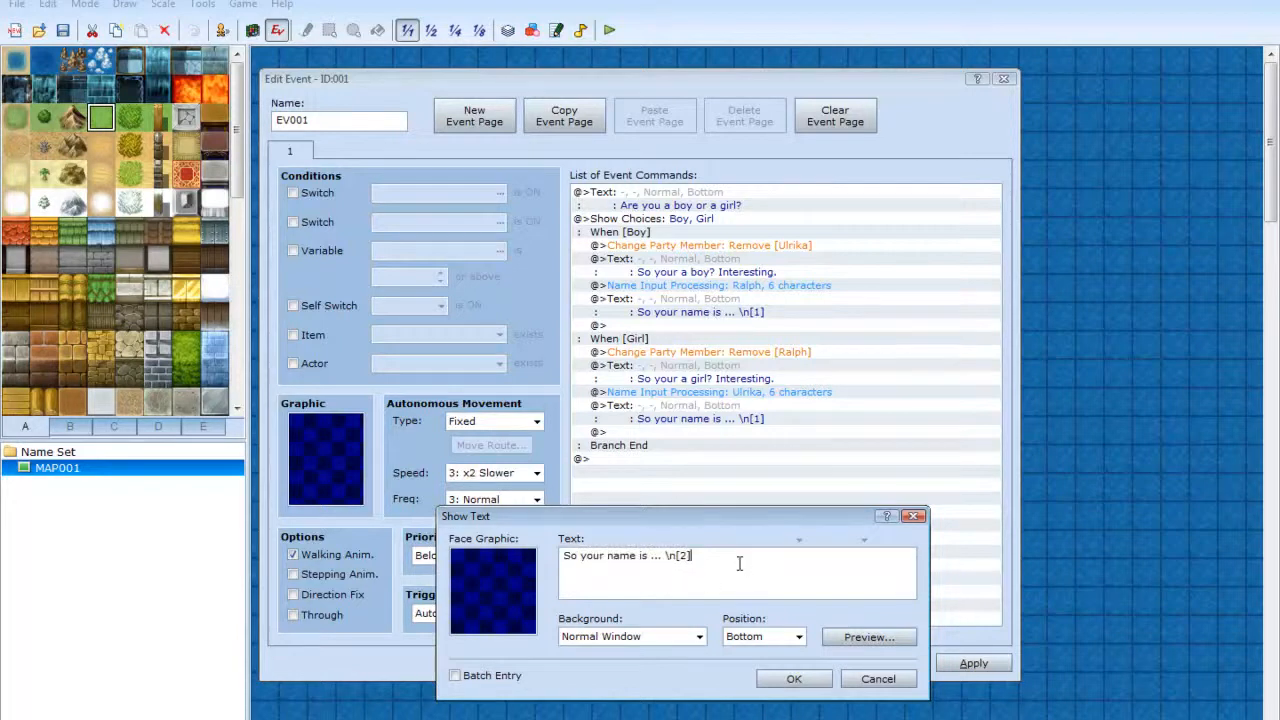
drag(727, 566, 520, 577)
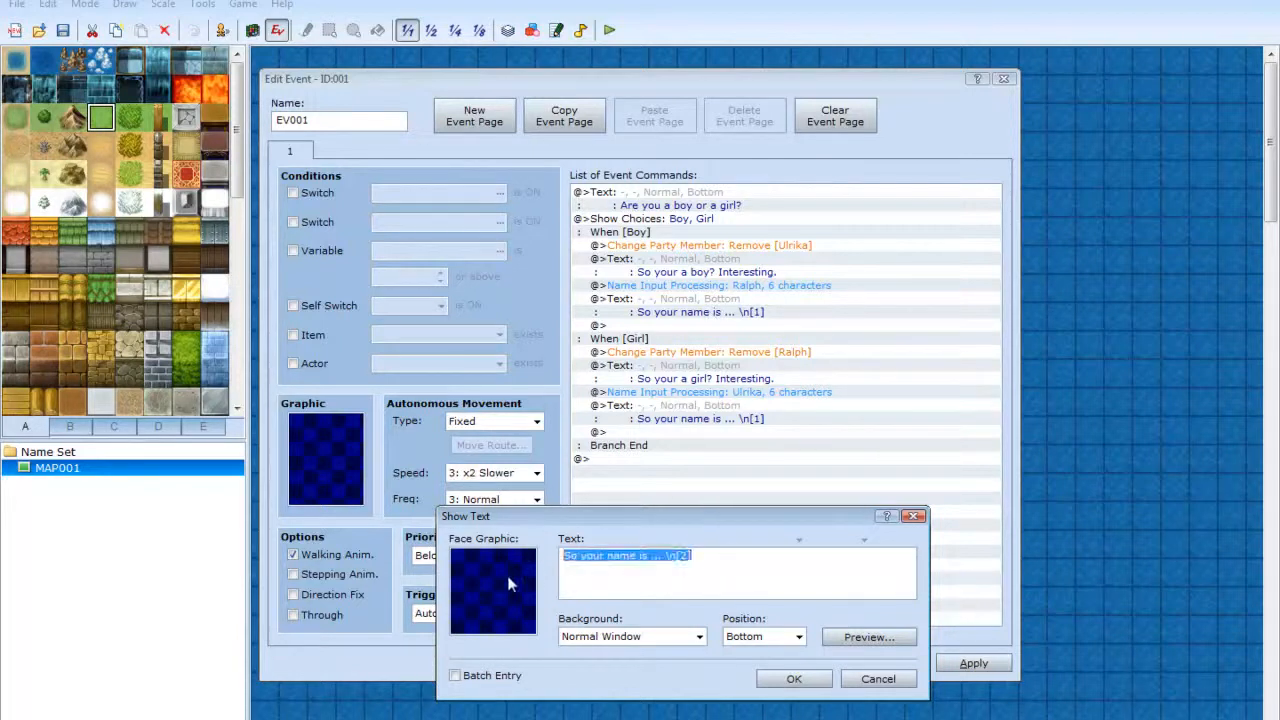
click(789, 552)
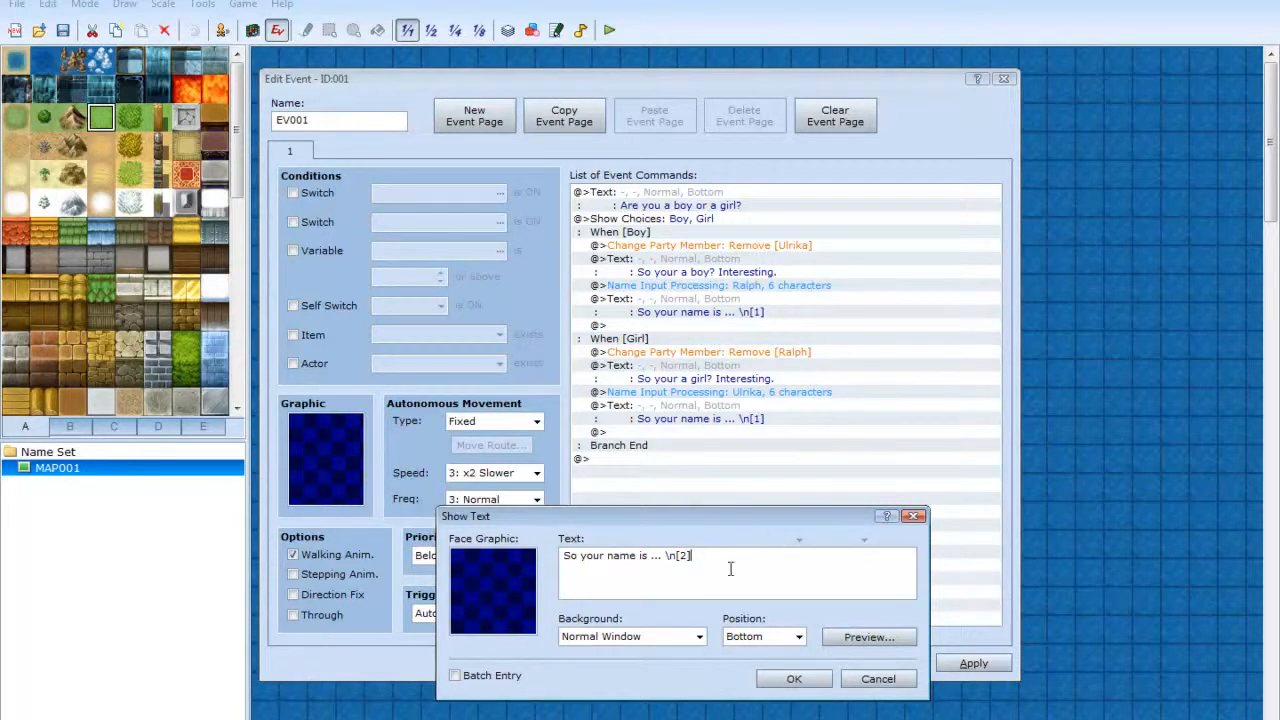
mouse_move(687, 556)
mouse_down()
mouse_move(655, 559)
mouse_move(684, 560)
mouse_up()
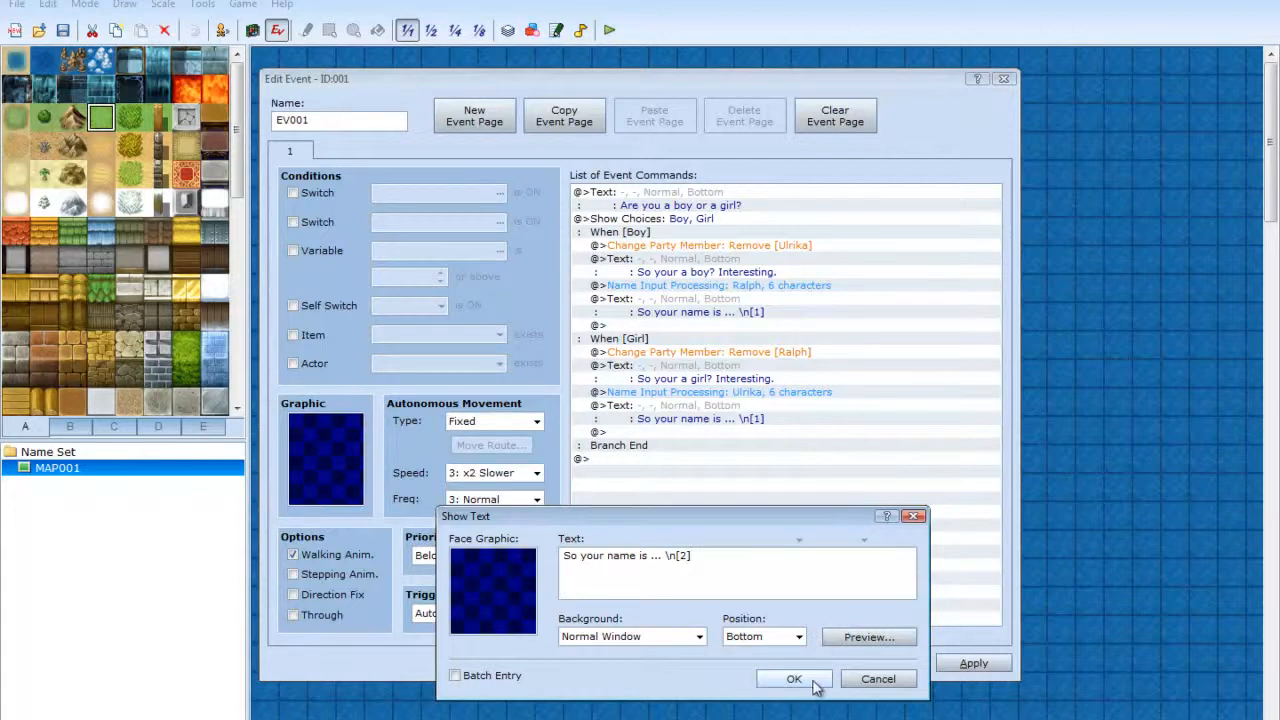
click(687, 556)
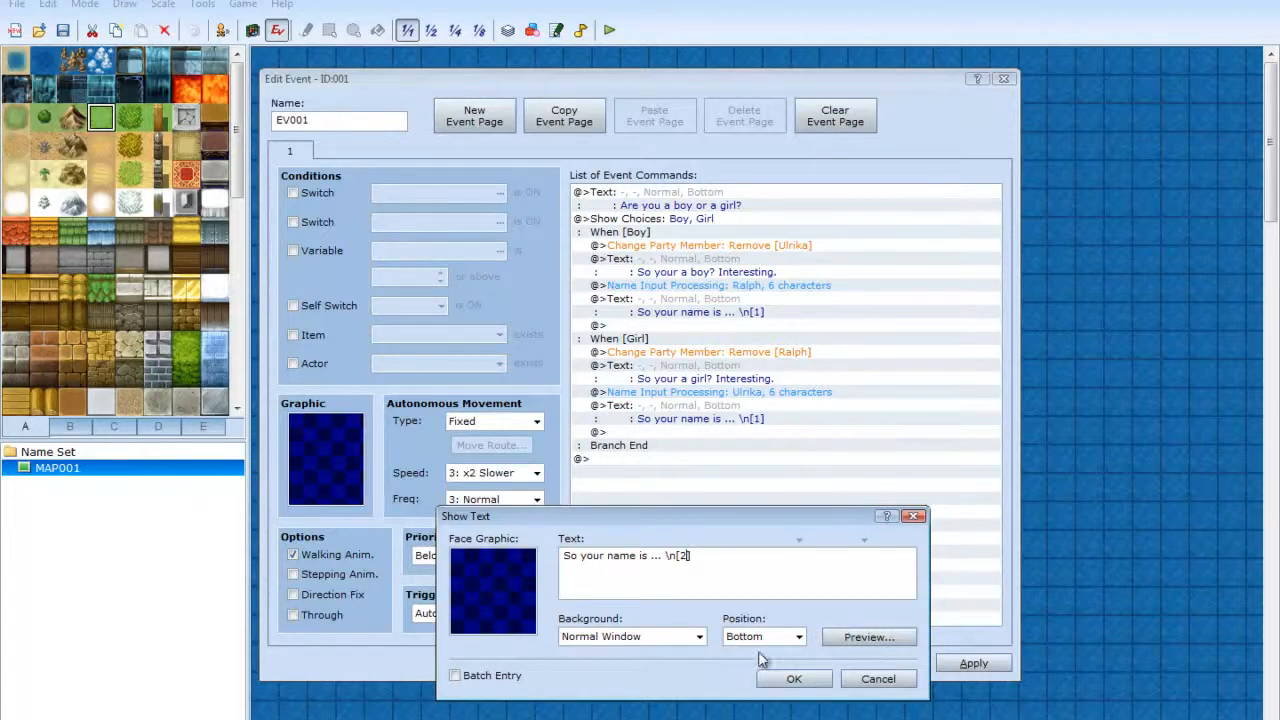
click(794, 678)
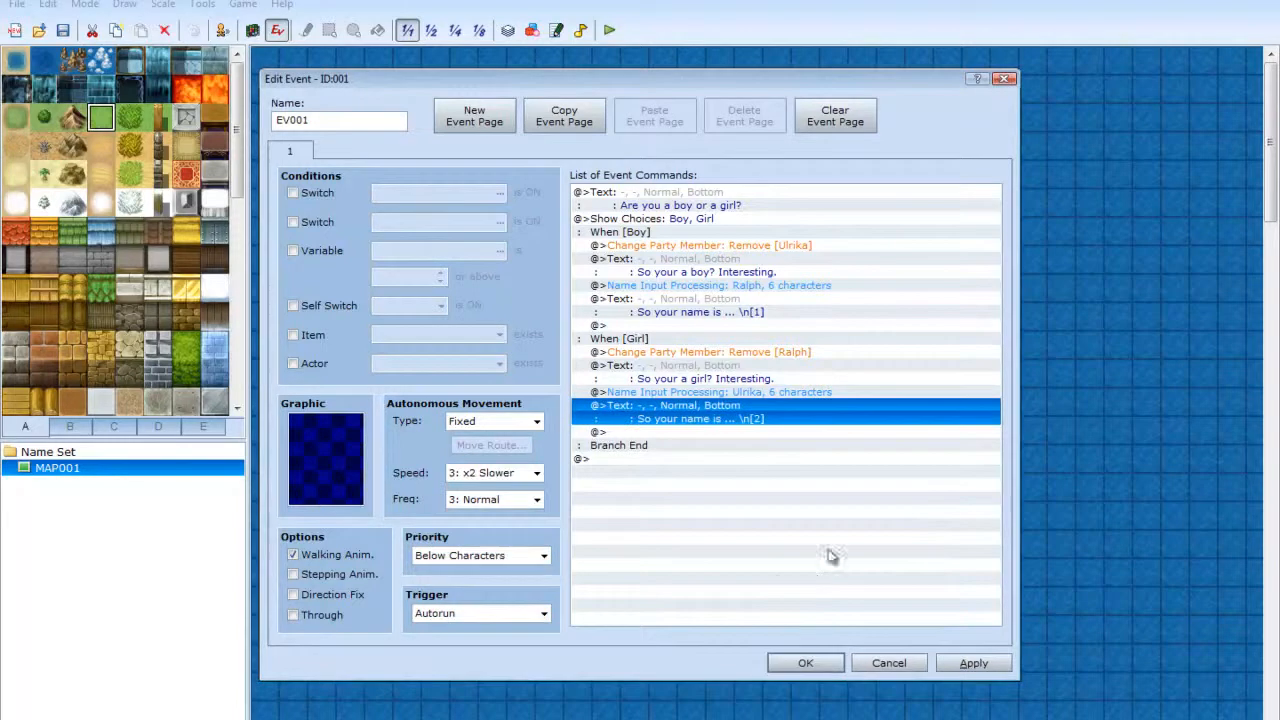
click(974, 663)
click(806, 663)
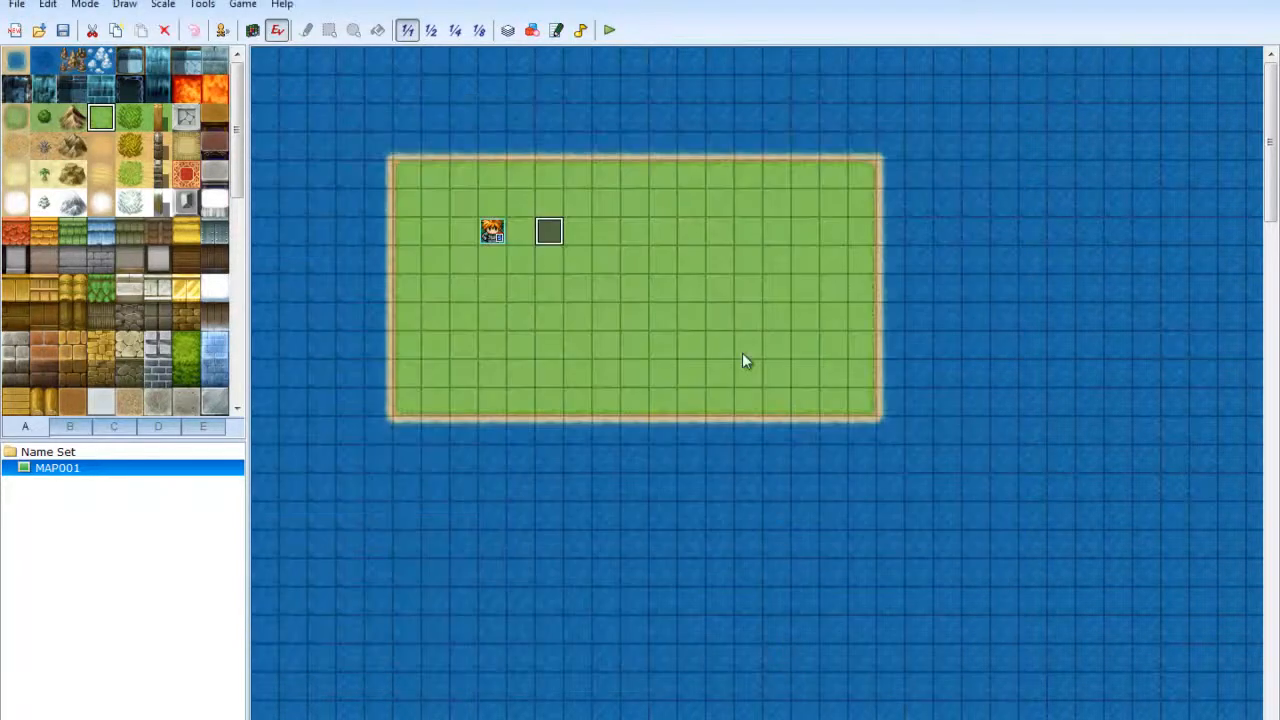
- Start a new game in the playtest, choose Girl, and continue to the name input
click(609, 30)
click(568, 421)
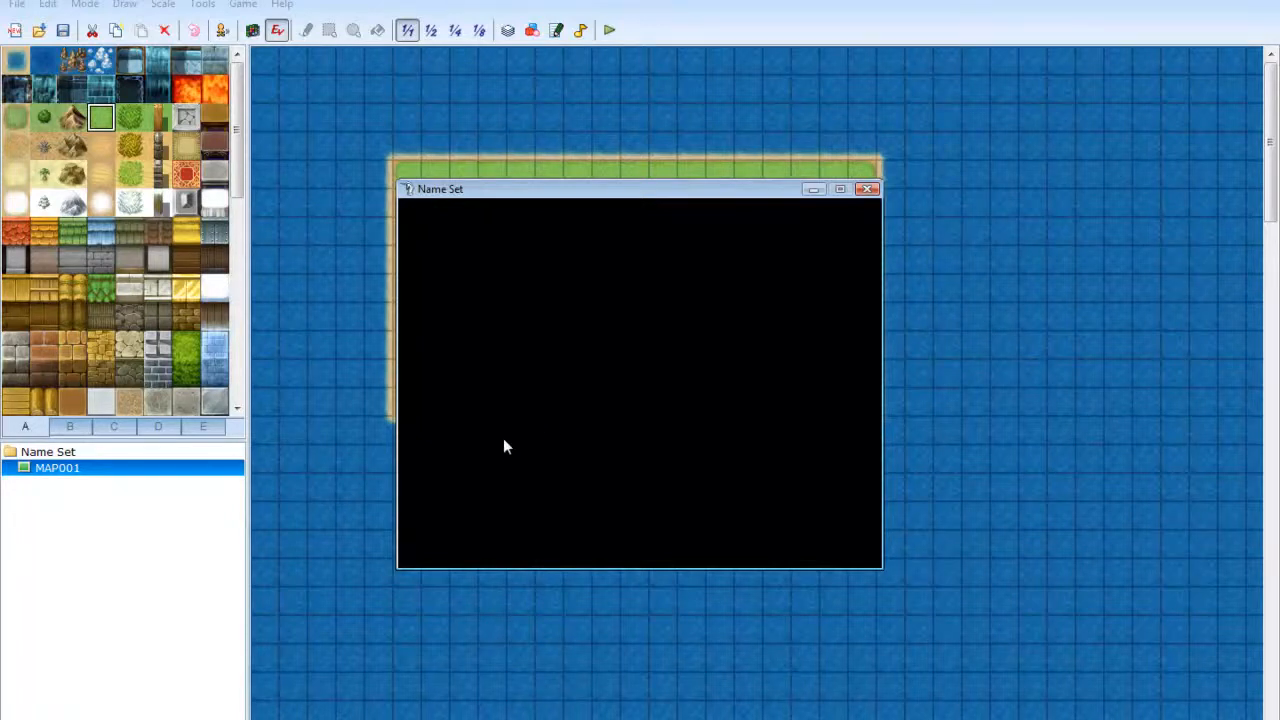
key(Return)
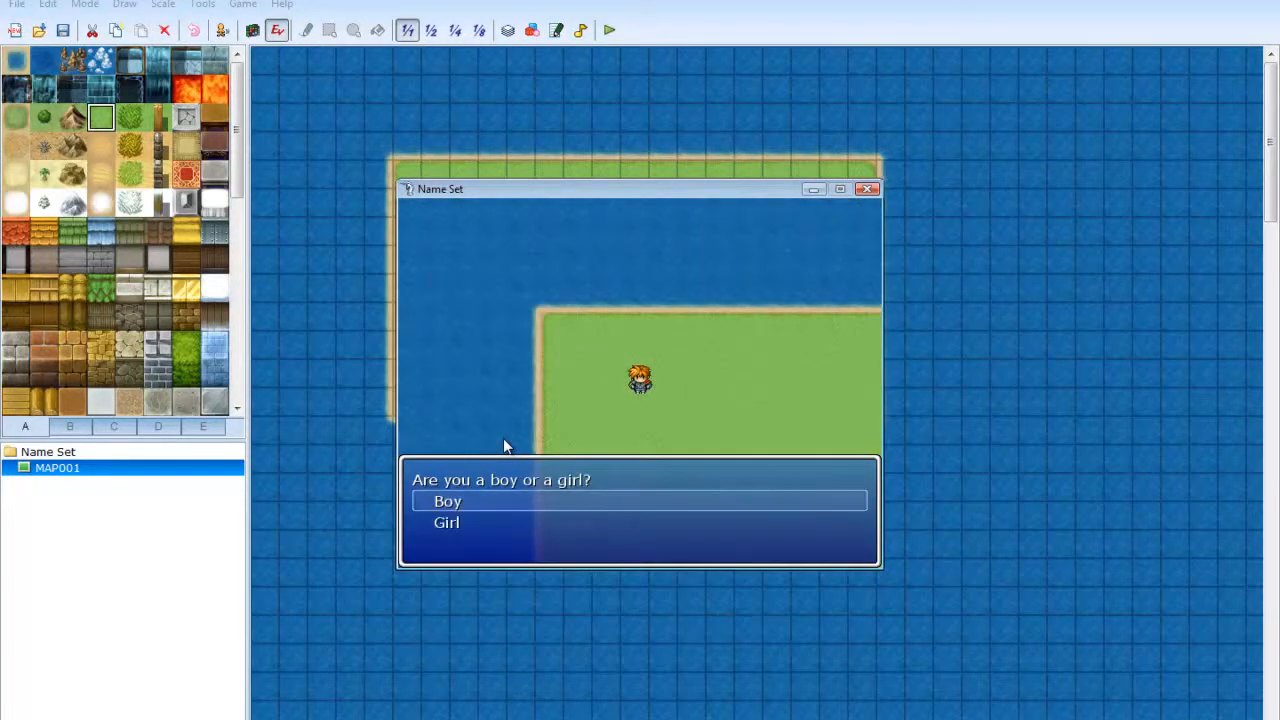
key(Down)
key(Return)
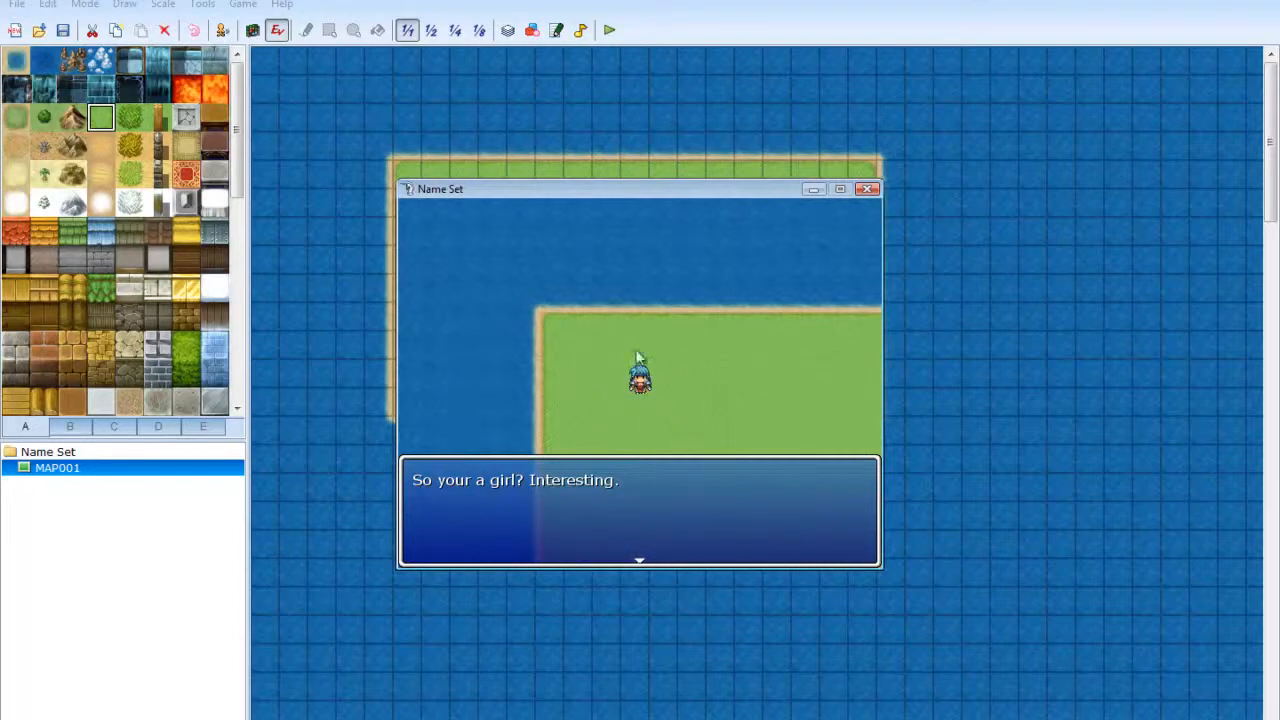
key(Return)
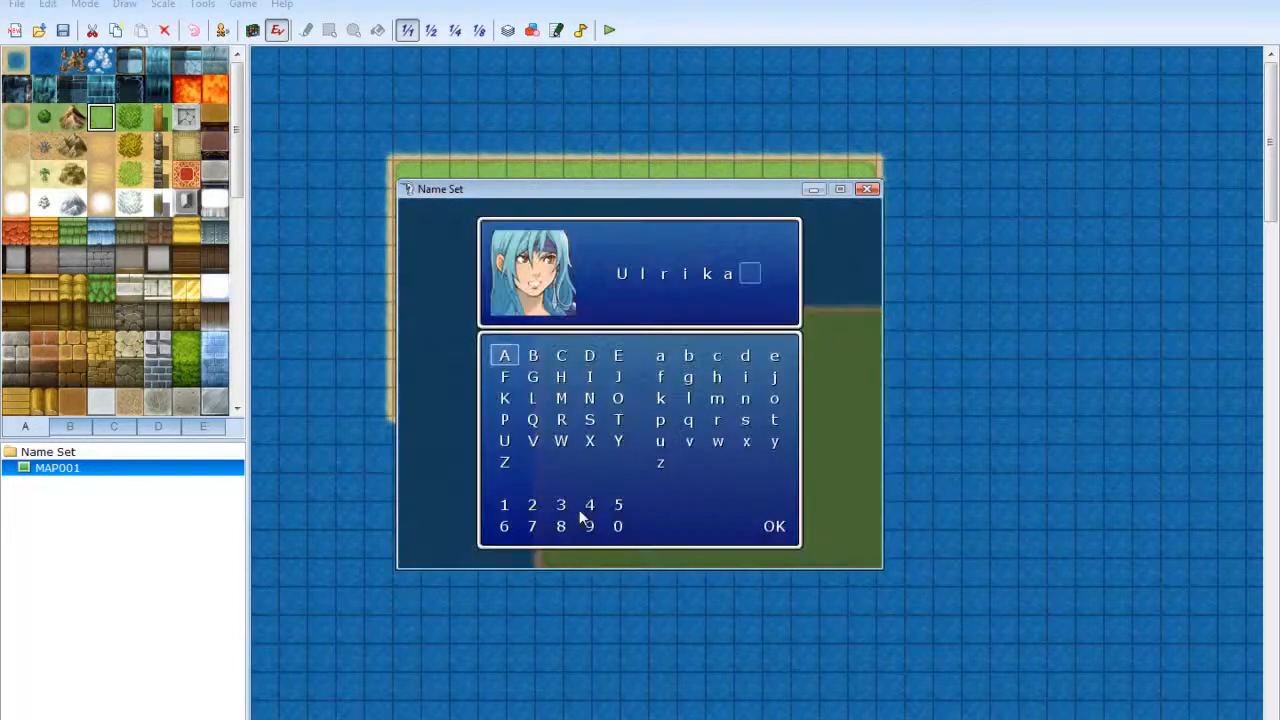
- Clear the default heroine name and enter a capital D as the first letter of the new one
key(Escape)
key(Escape)
key(Escape)
key(Escape)
key(Escape)
key(Escape)
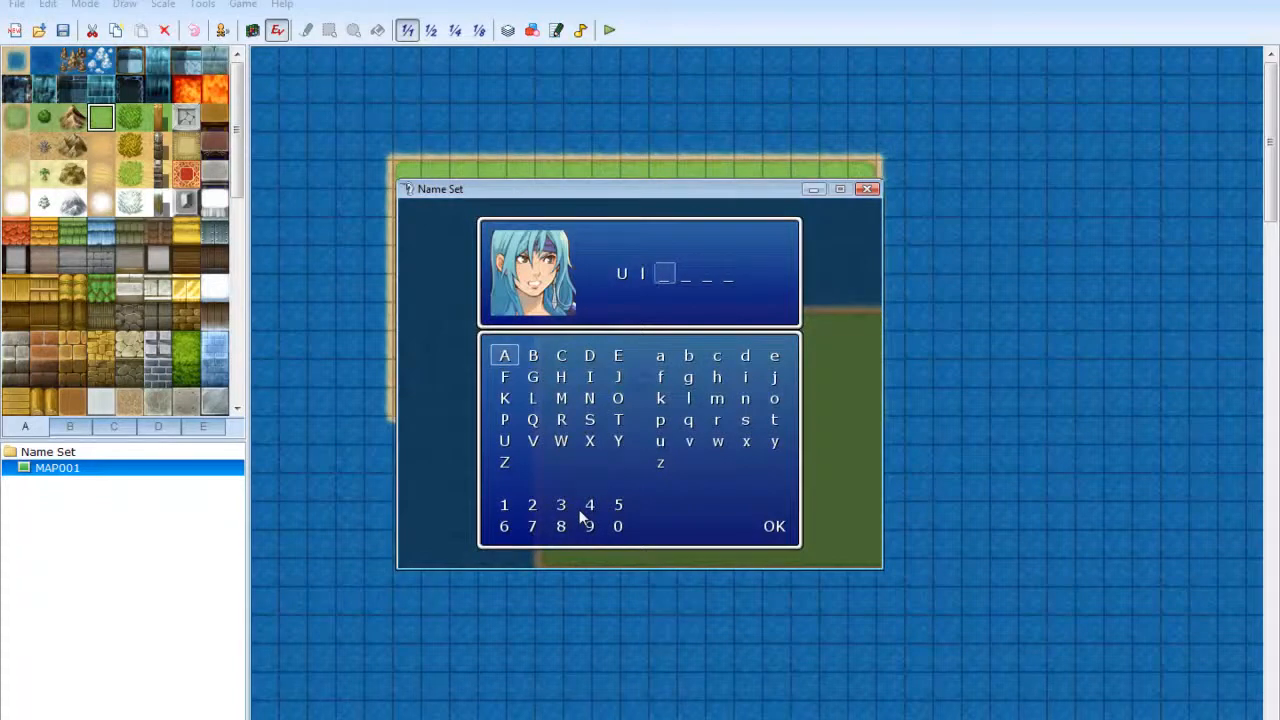
key(Right)
key(Right)
key(Right)
key(Return)
key(Right)
key(Right)
key(Right)
key(Right)
key(Right)
key(Right)
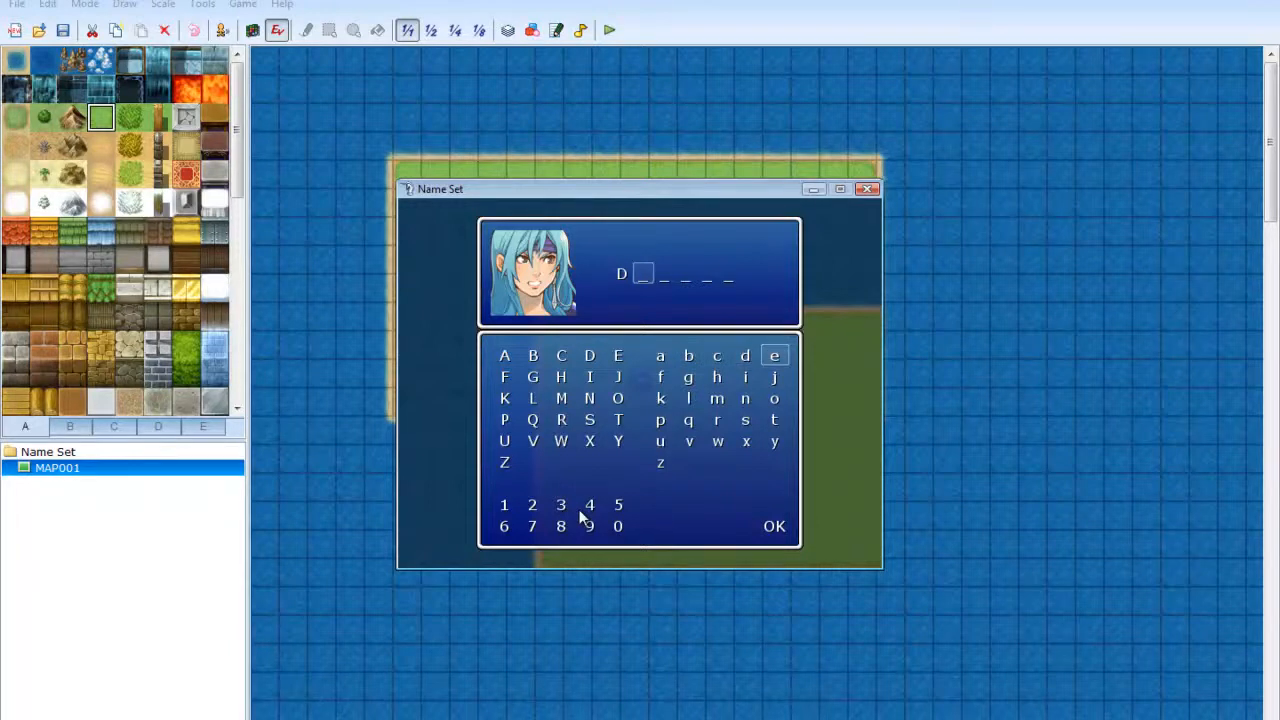
- Fill in the remaining five lowercase letters of the heroine's new name
key(Return)
key(Left)
key(Left)
key(Left)
key(Down)
key(Down)
key(Return)
key(Right)
key(Return)
key(Left)
key(Left)
key(Left)
key(Left)
key(Left)
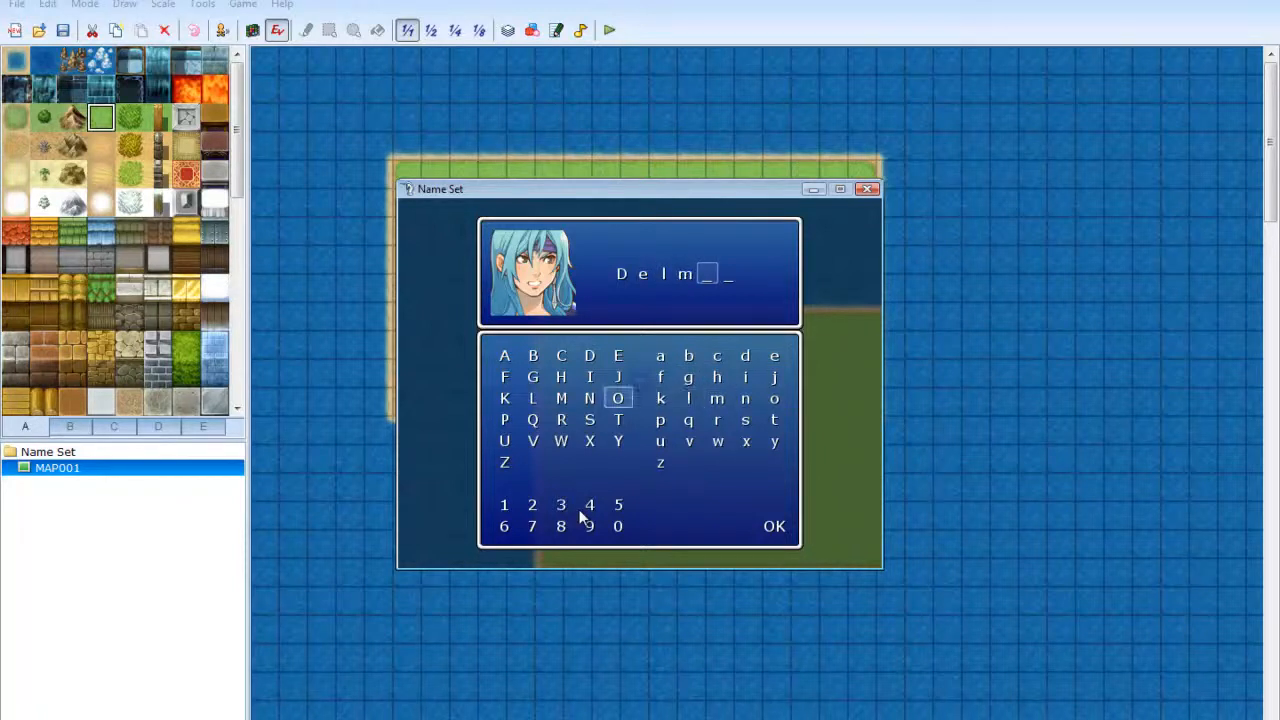
key(Right)
key(Right)
key(Right)
key(Right)
key(Up)
key(Up)
key(Left)
key(Left)
key(Right)
key(Return)
key(Down)
key(Down)
key(Return)
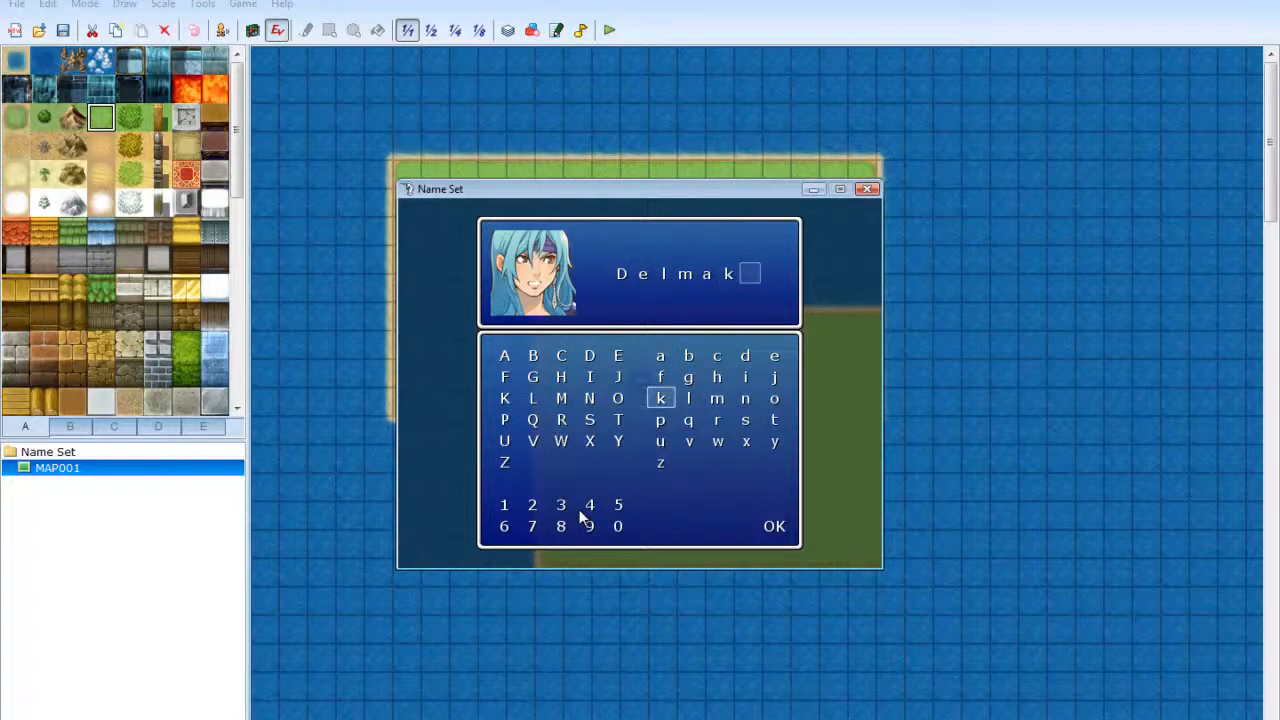
- Accept the new heroine name to continue to the name message
key(Down)
key(Down)
key(Down)
key(Down)
key(Right)
key(Right)
key(Right)
key(Right)
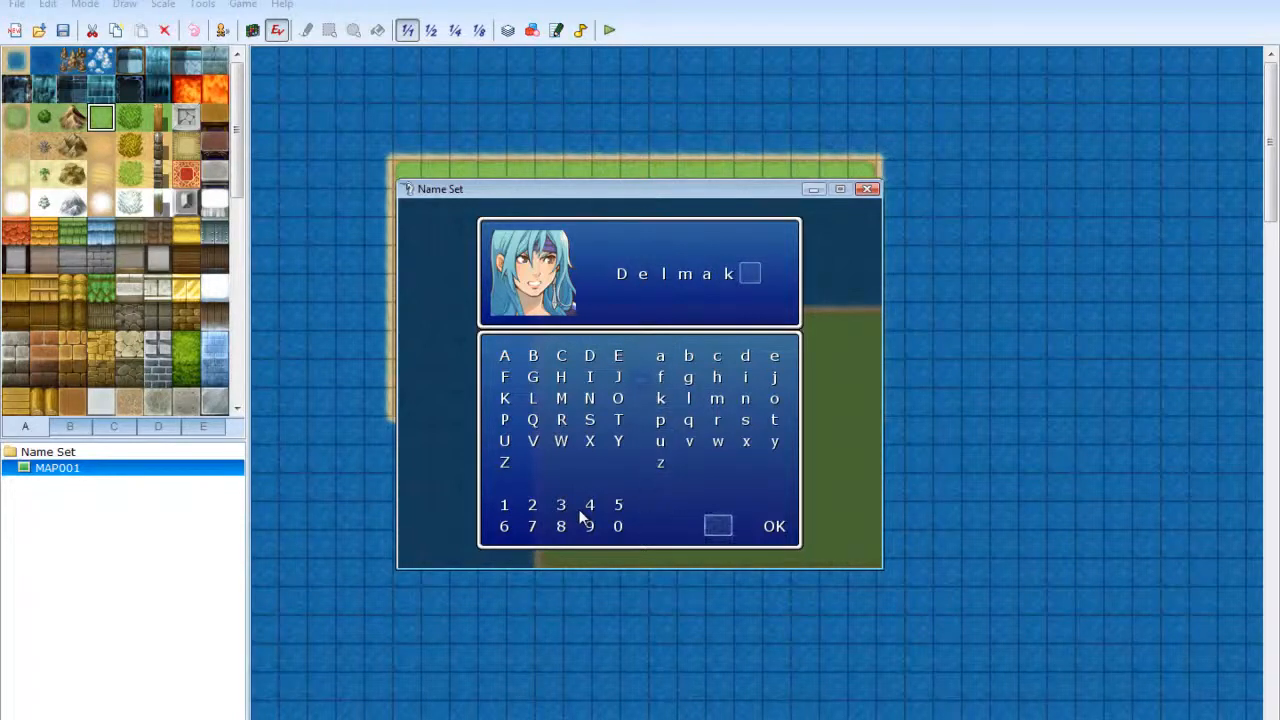
key(Return)
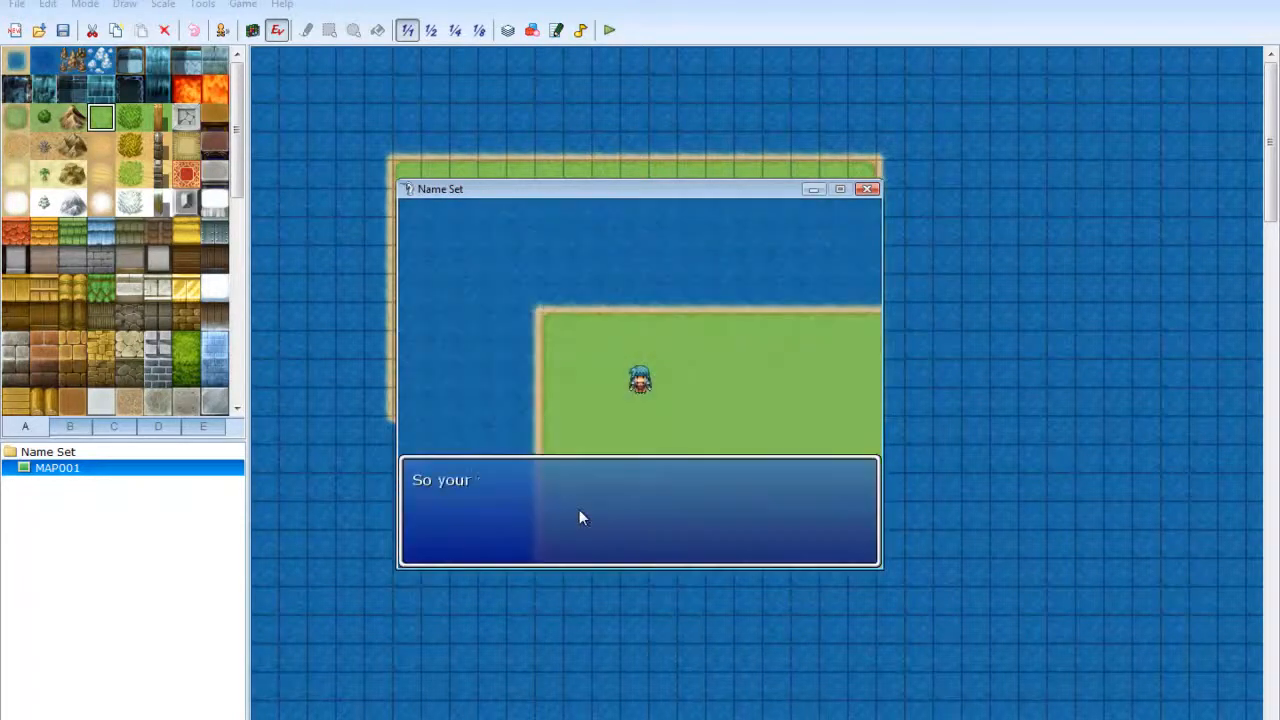
- Advance past the heroine's name message, check both Boy and Girl in the repeated choice list, and close the playtest
key(Return)
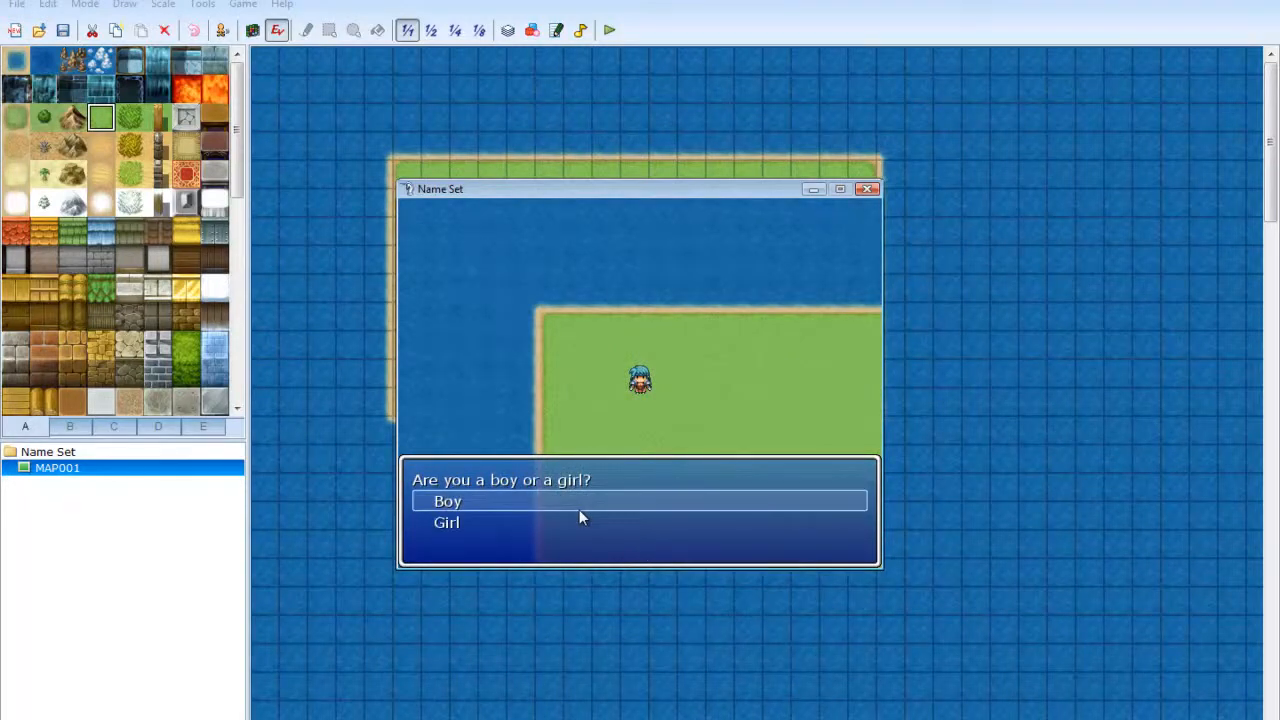
key(Down)
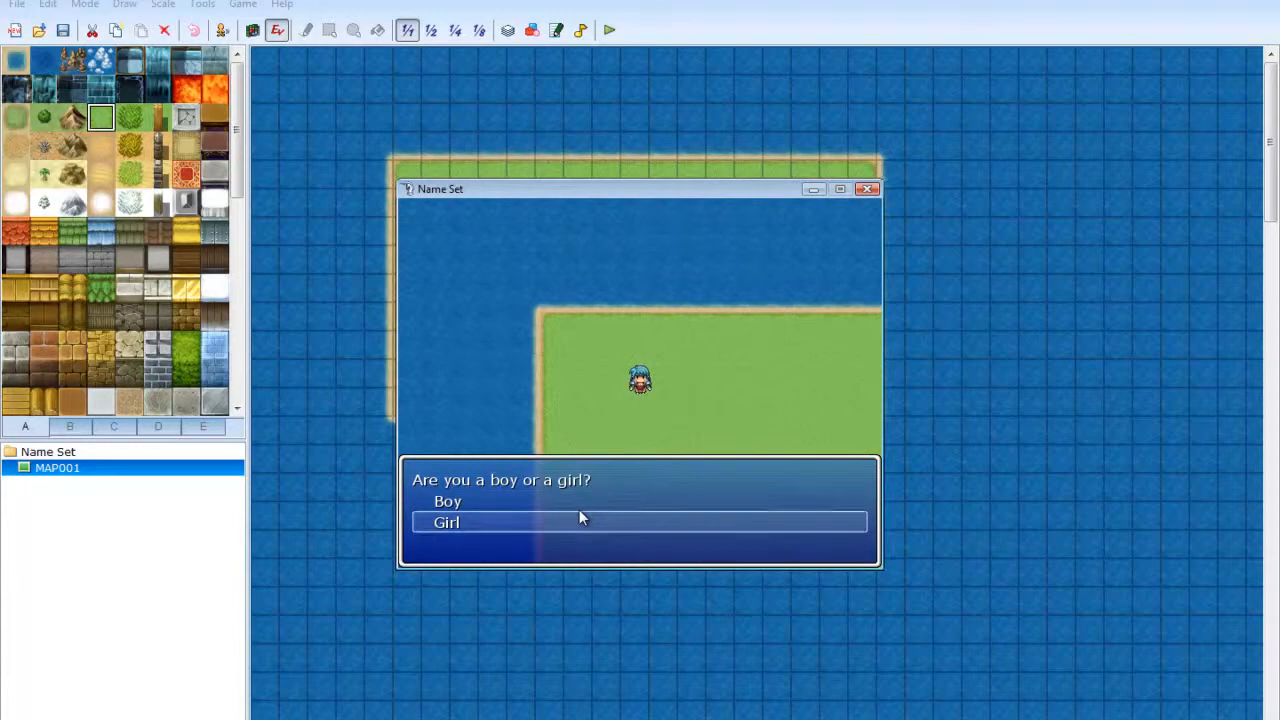
key(Up)
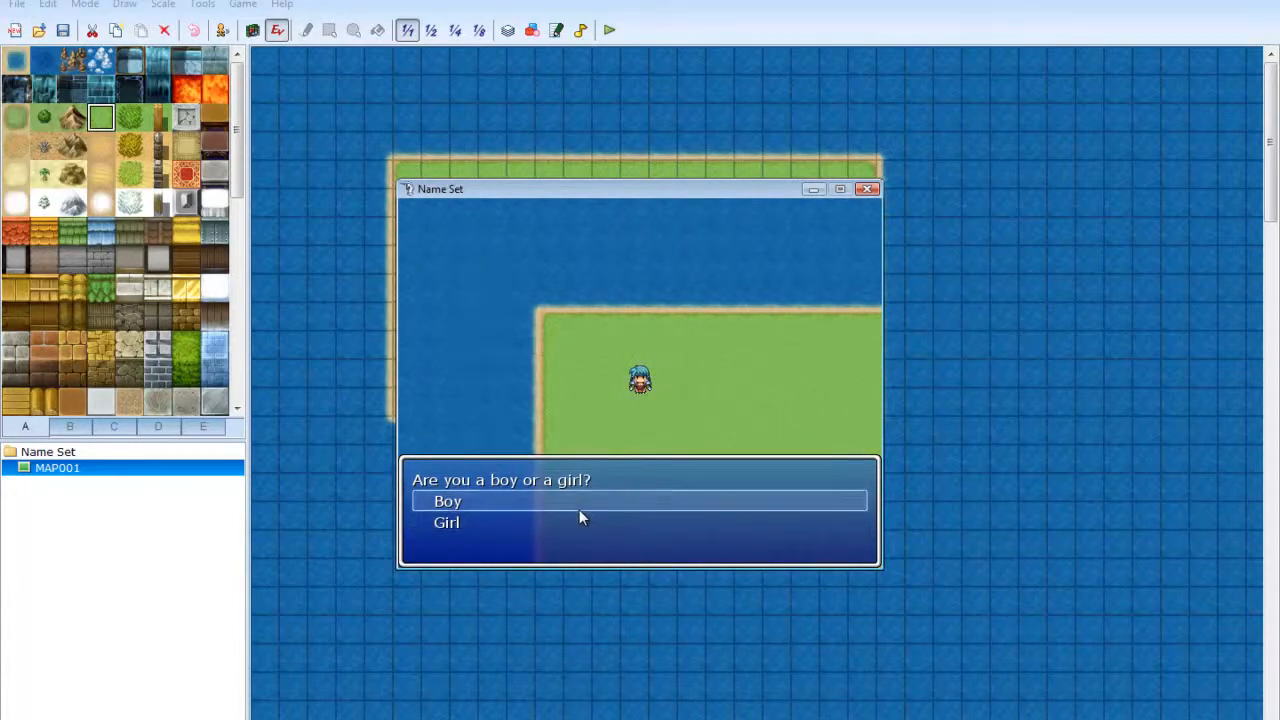
click(868, 191)
- Reopen the gender-choice event and copy all commands inside the Boy branch, from the party change through the name message
right_click(551, 219)
click(583, 241)
click(686, 246)
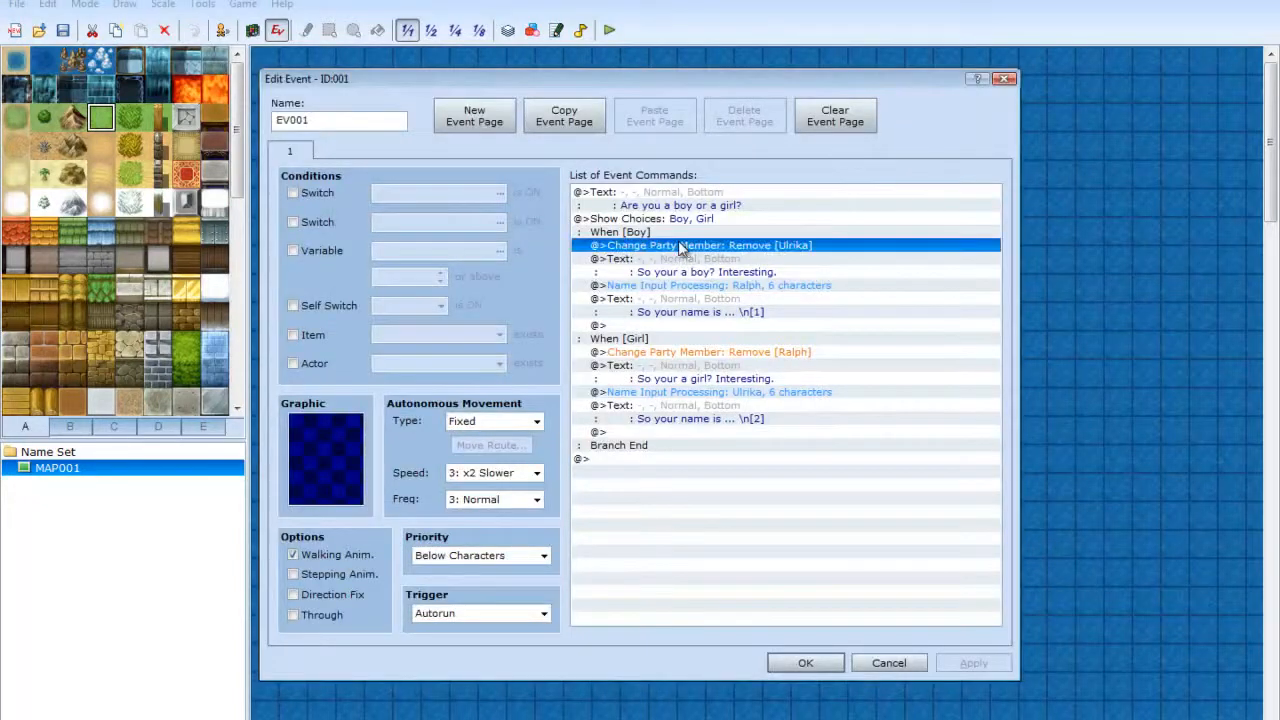
shift+click(676, 312)
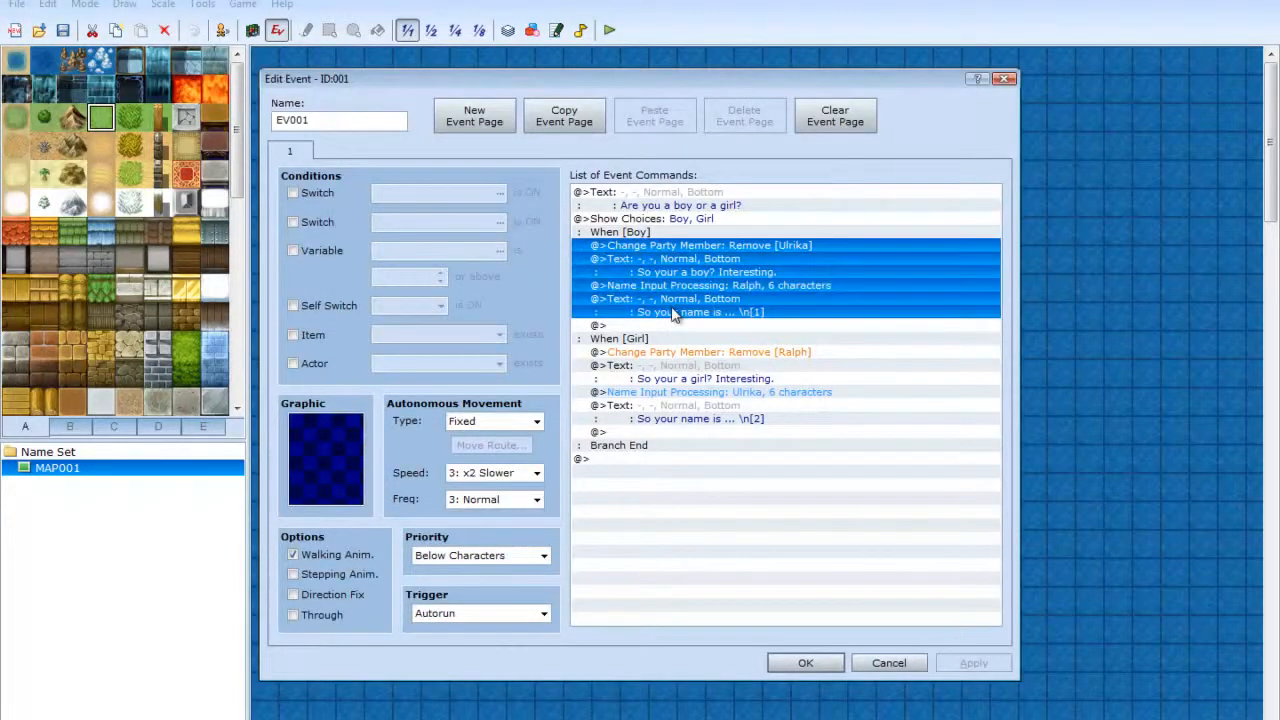
right_click(674, 311)
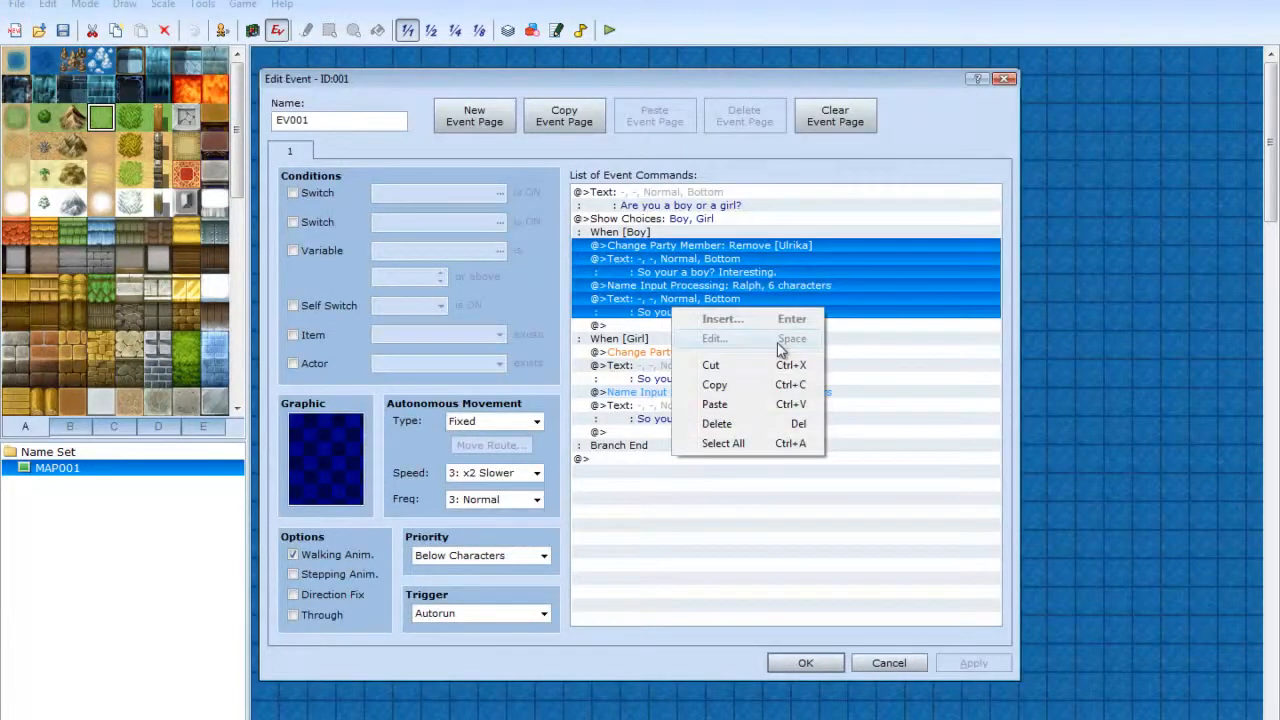
click(735, 388)
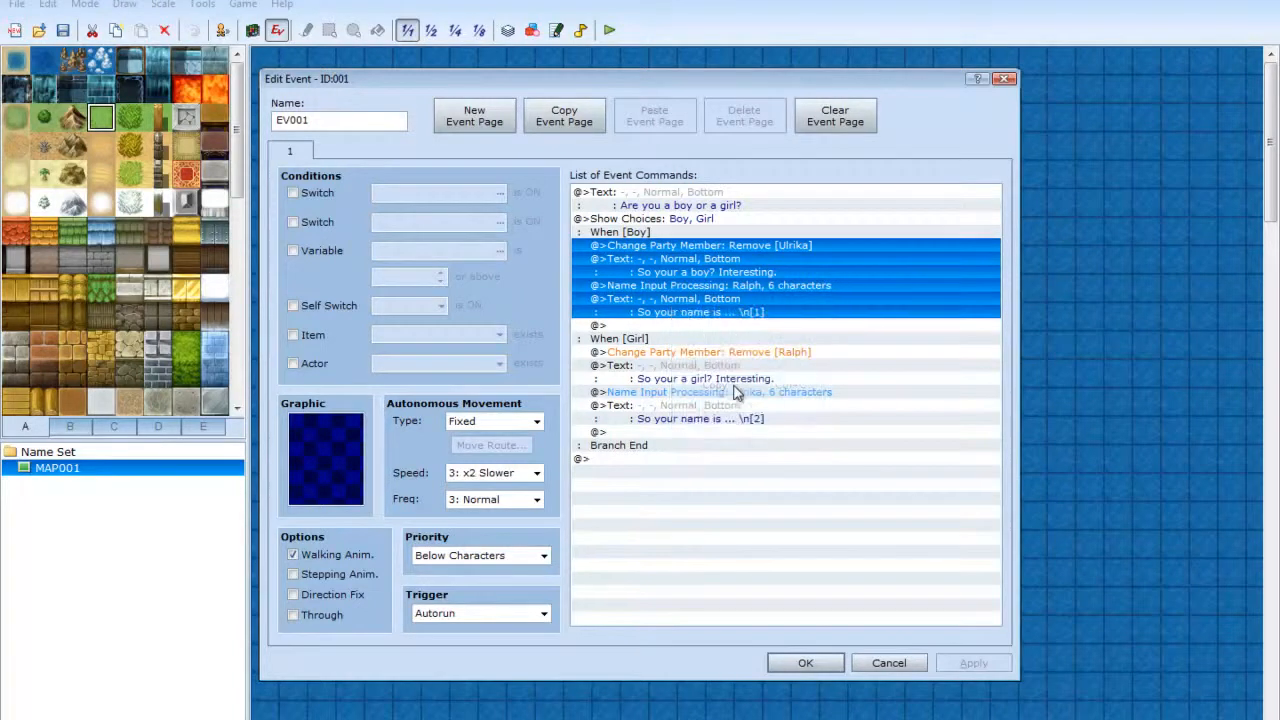
click(634, 458)
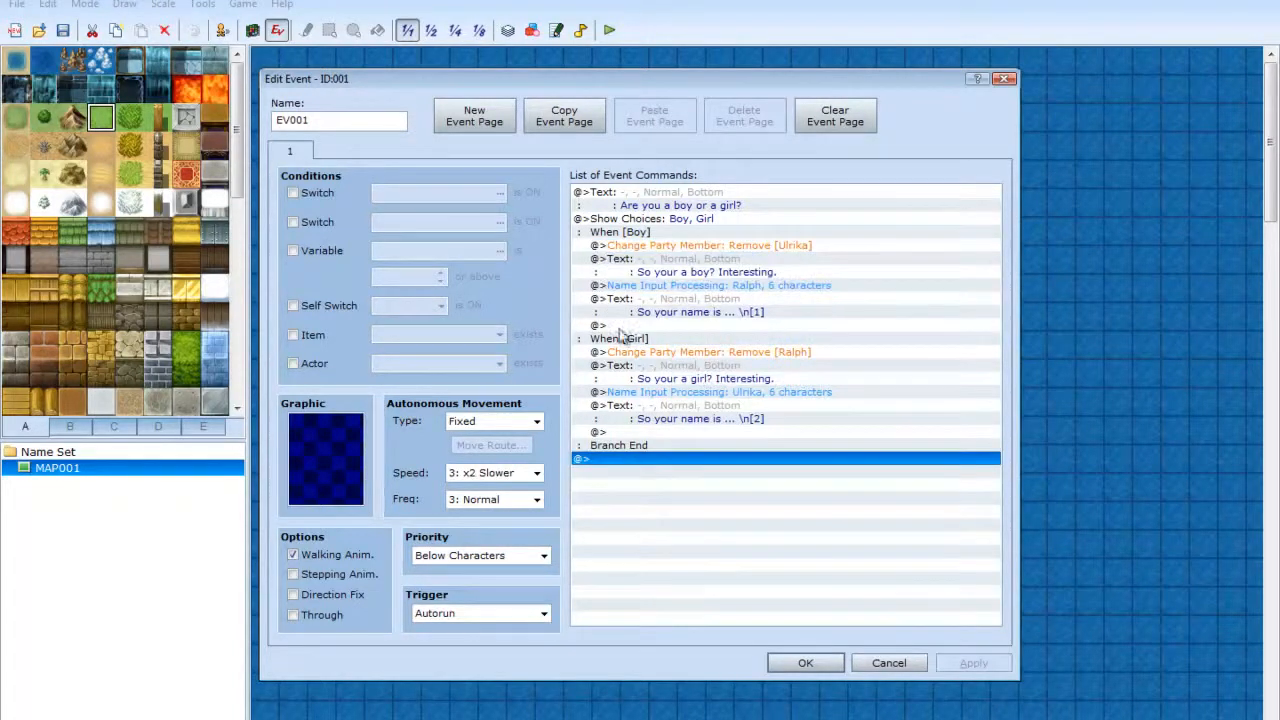
- Add Donkey as the third option of the Show Choices command
right_click(618, 222)
click(660, 255)
click(717, 423)
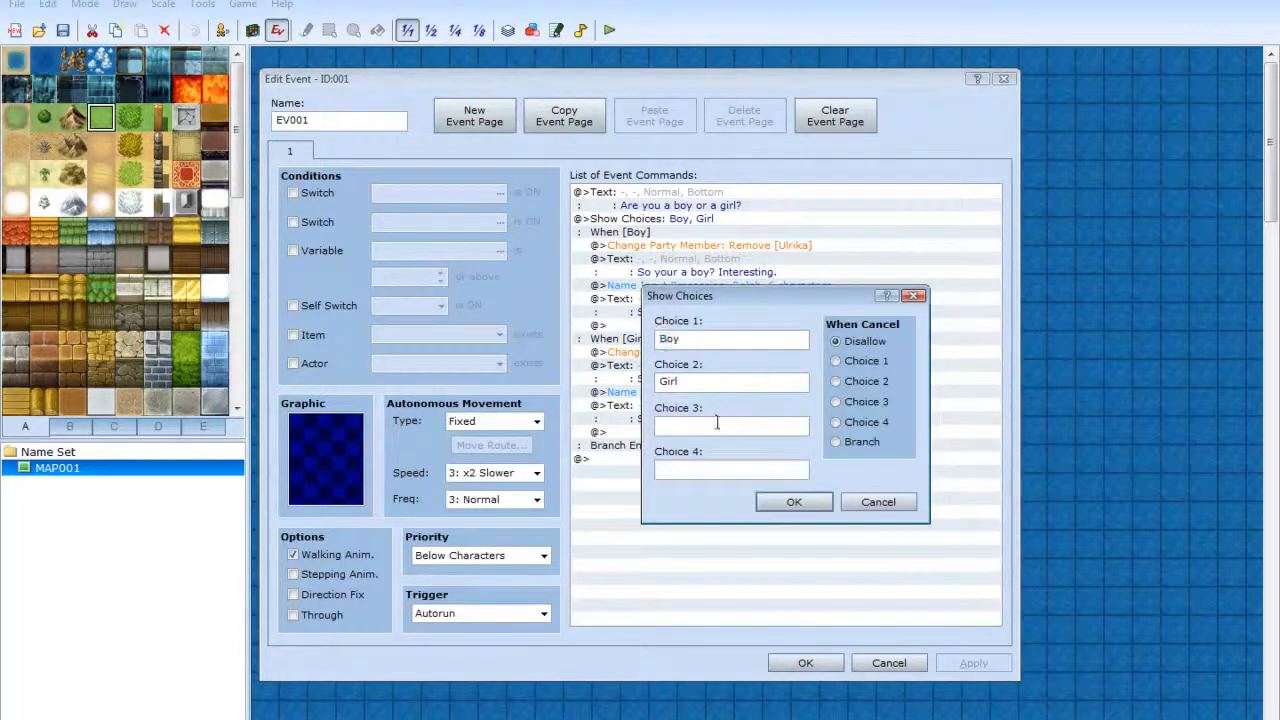
text(Donkey)
key(Return)
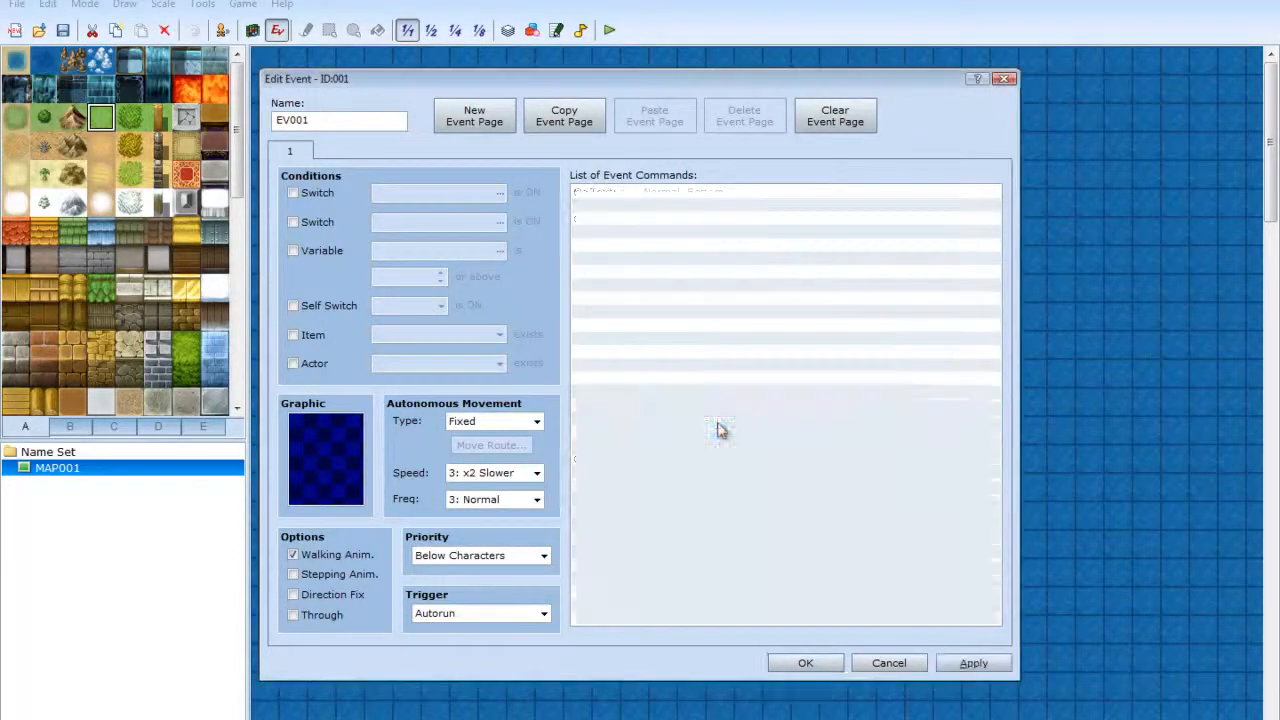
- Paste the copied Boy commands into the empty Donkey branch
click(682, 507)
click(652, 460)
right_click(650, 461)
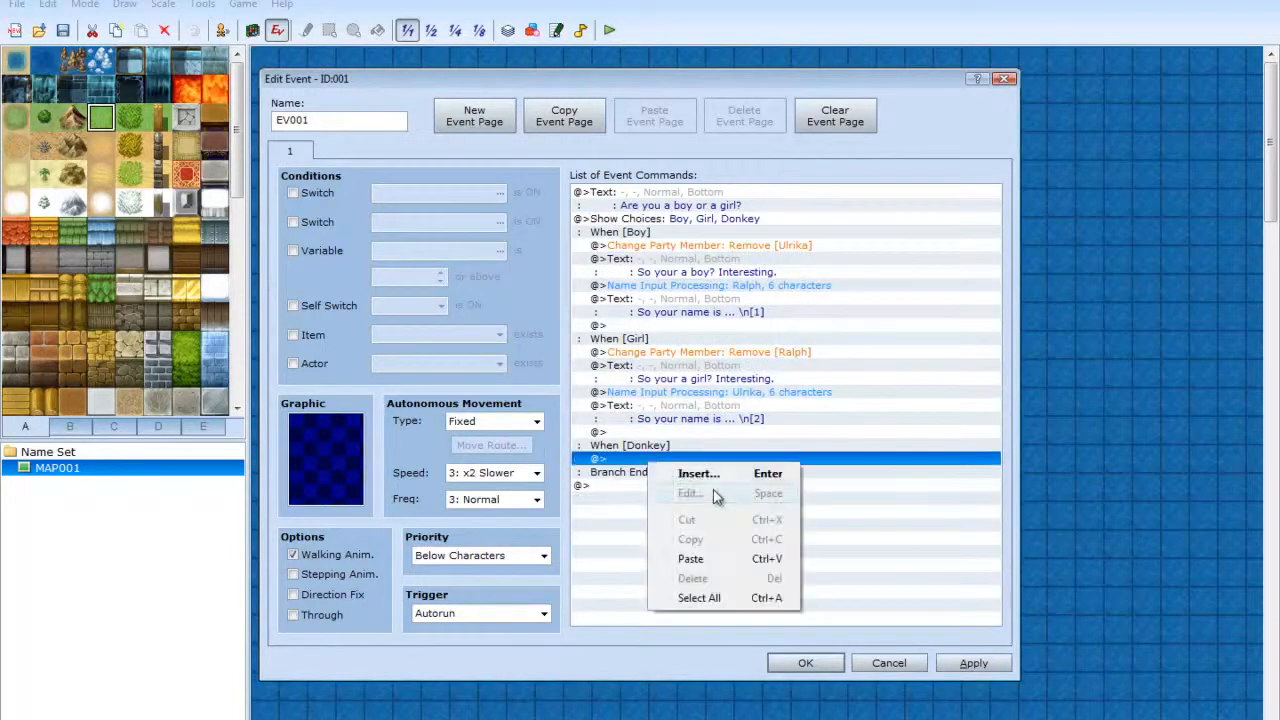
click(691, 558)
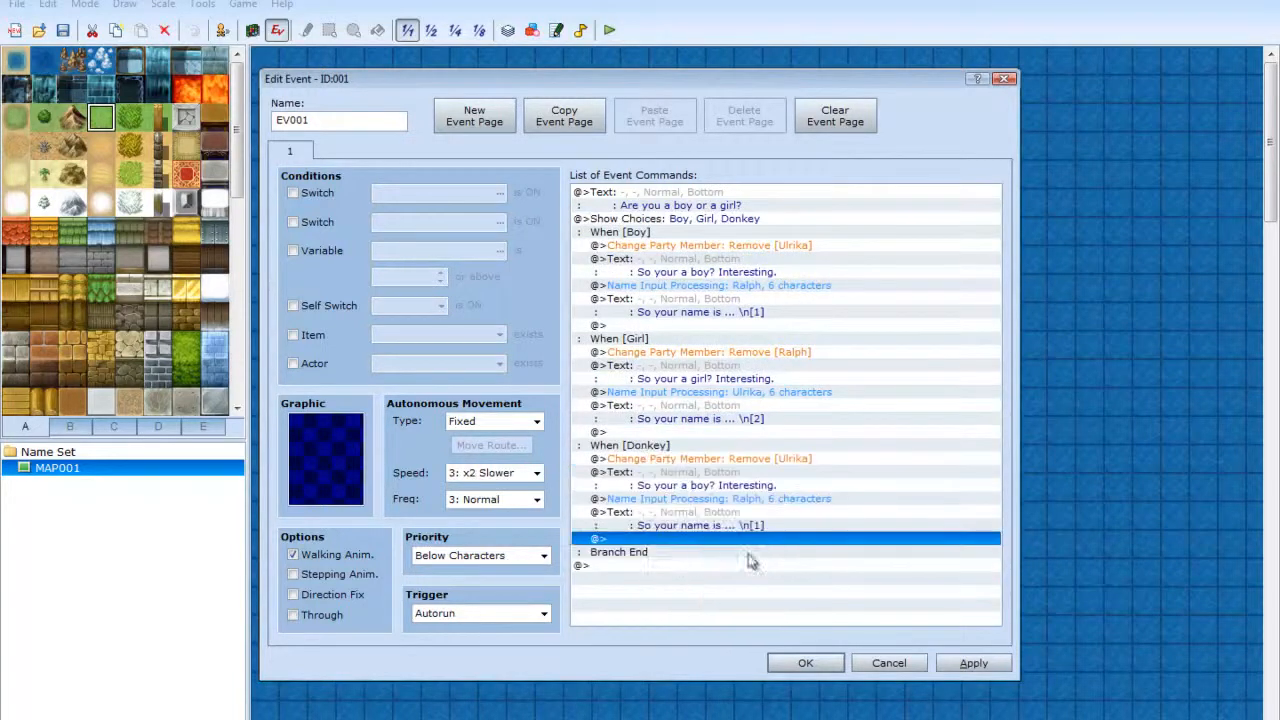
- Set the Donkey branch's Change Party Member command to remove 001:Ralph
click(740, 460)
right_click(720, 463)
click(765, 487)
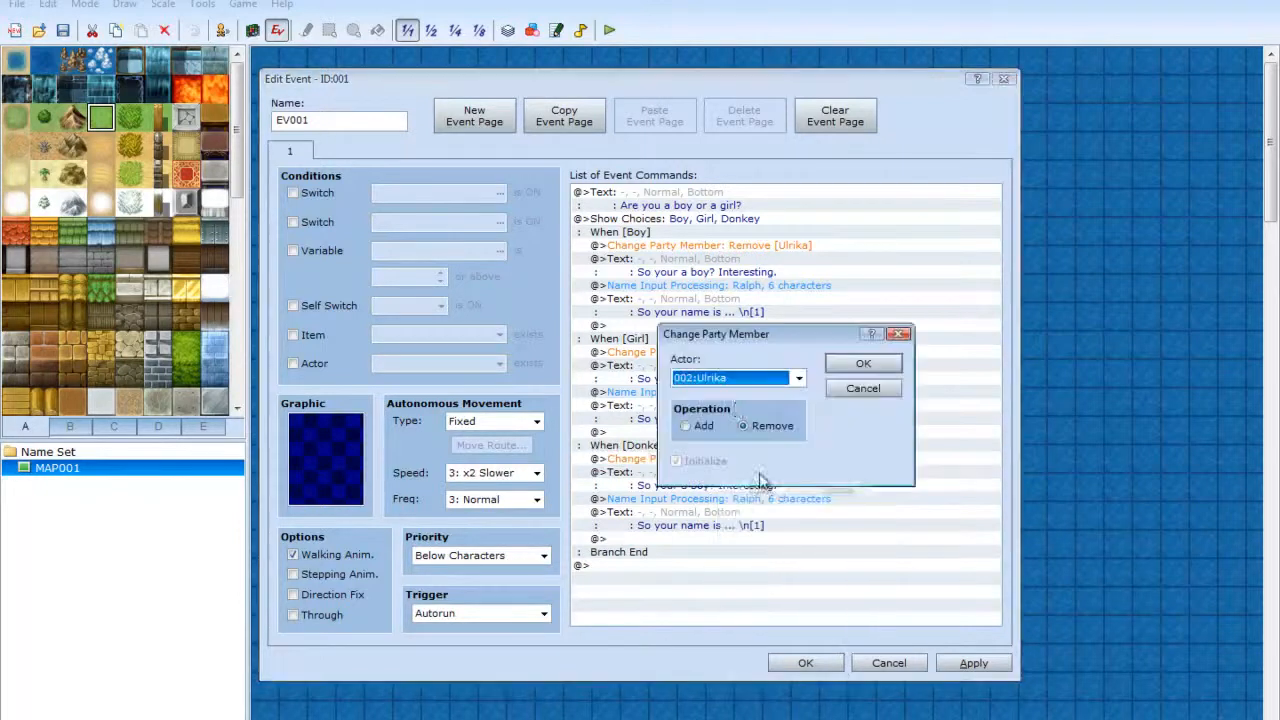
click(797, 379)
click(783, 396)
click(860, 364)
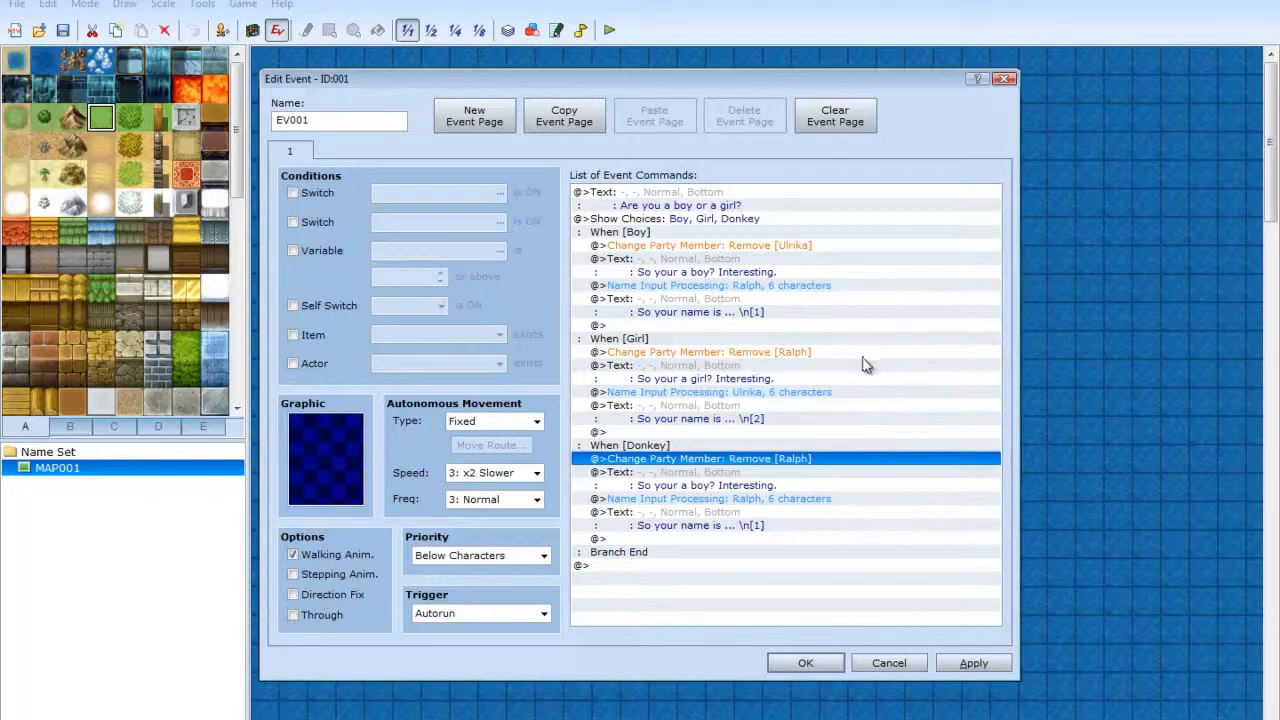
- Check the actors offered by the Donkey branch's Name Input Processing command and leave its settings as they are
click(728, 499)
right_click(728, 501)
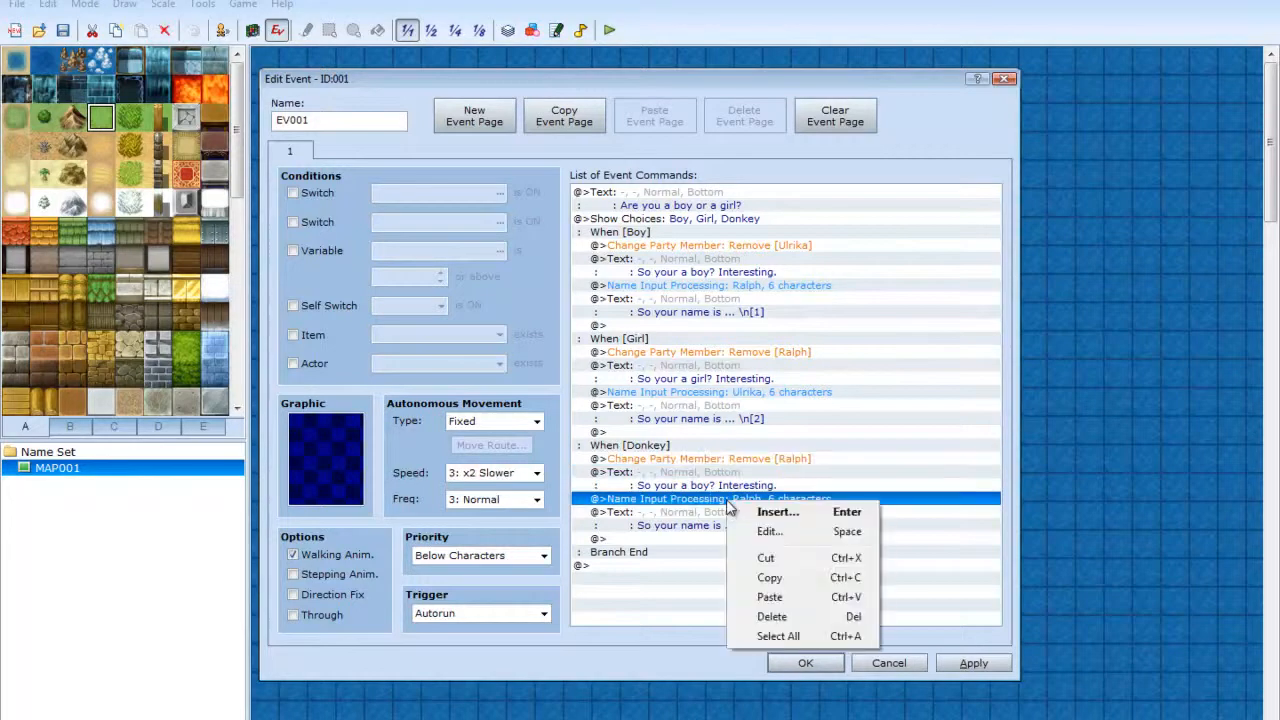
click(810, 535)
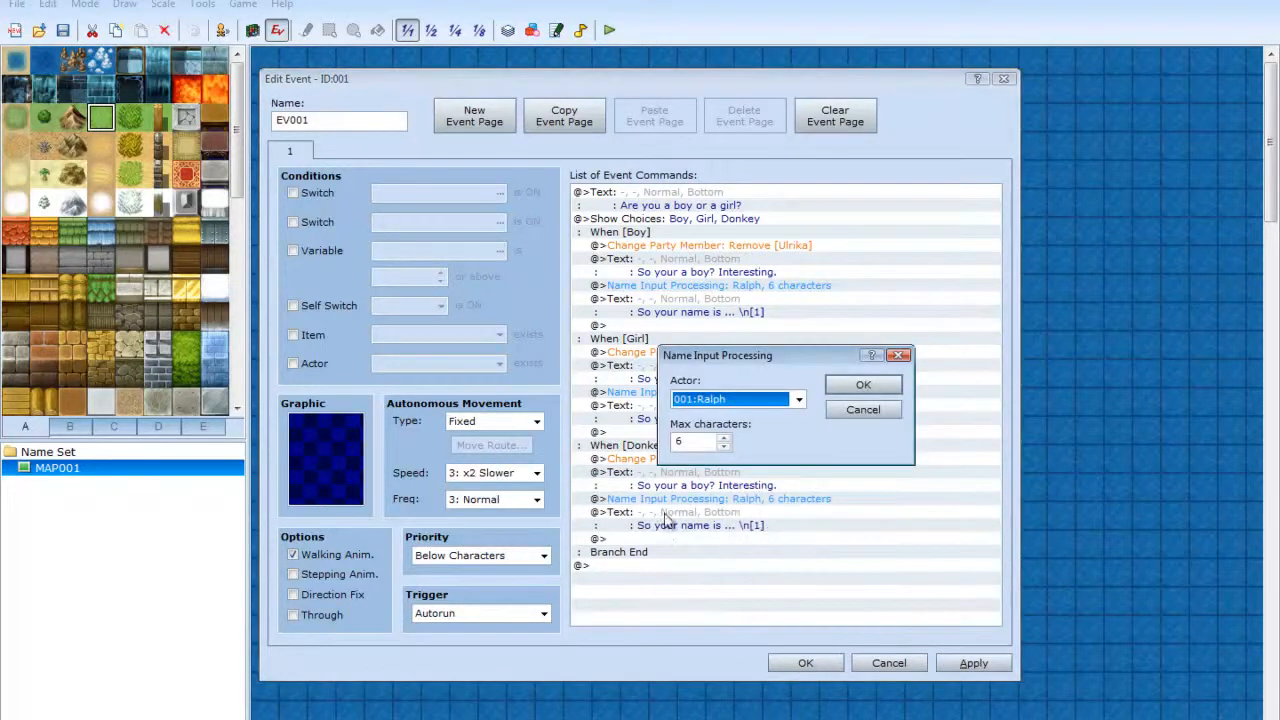
click(799, 401)
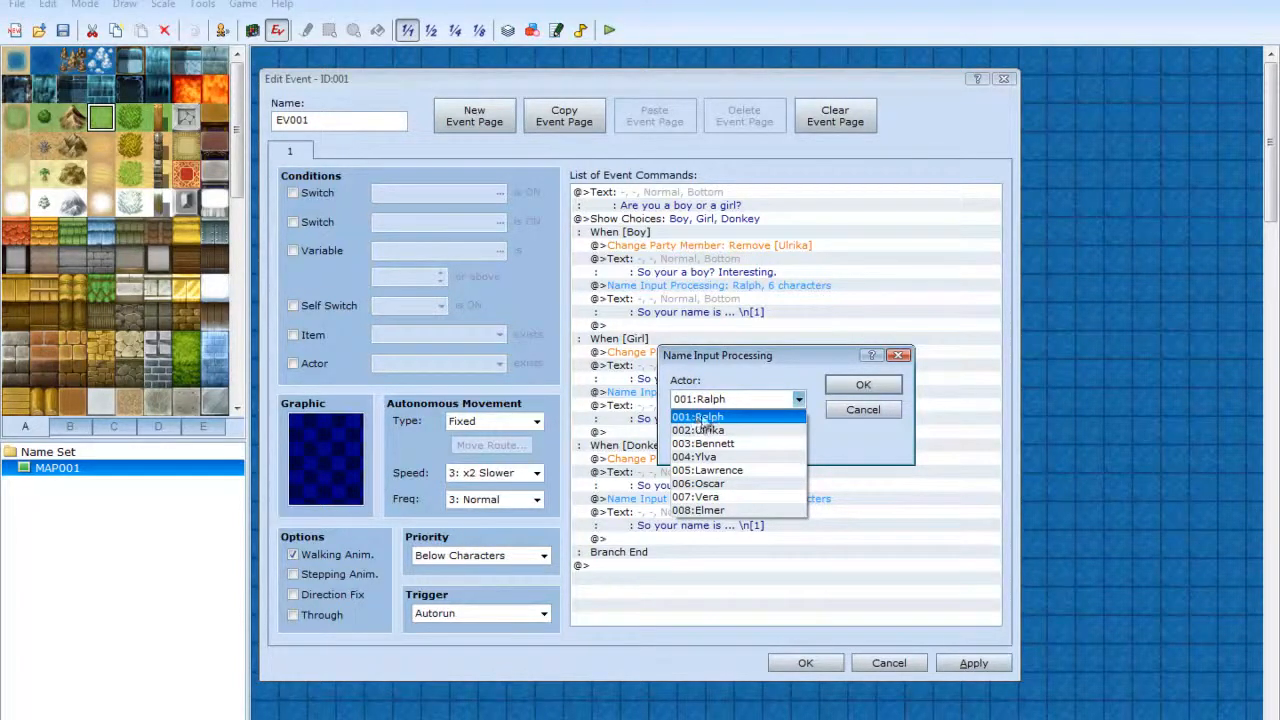
click(862, 412)
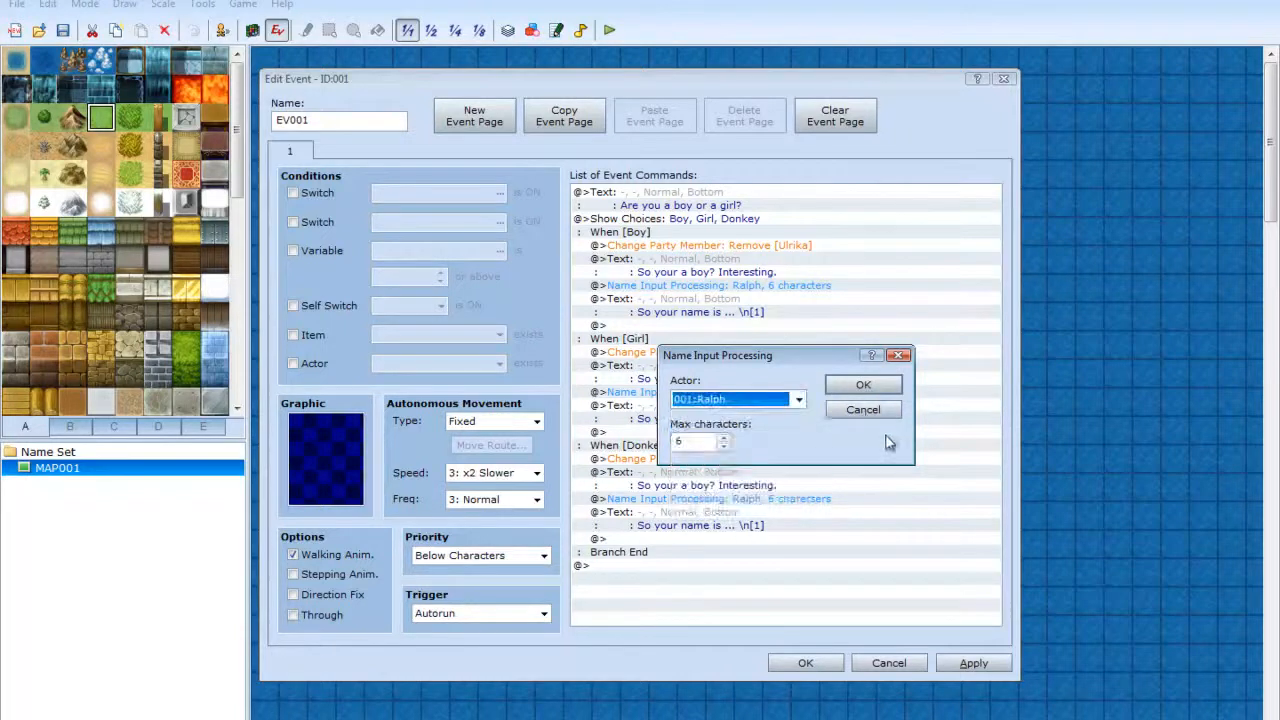
click(860, 412)
- Remove the Donkey option from the Show Choices command, then apply and close the event
click(660, 234)
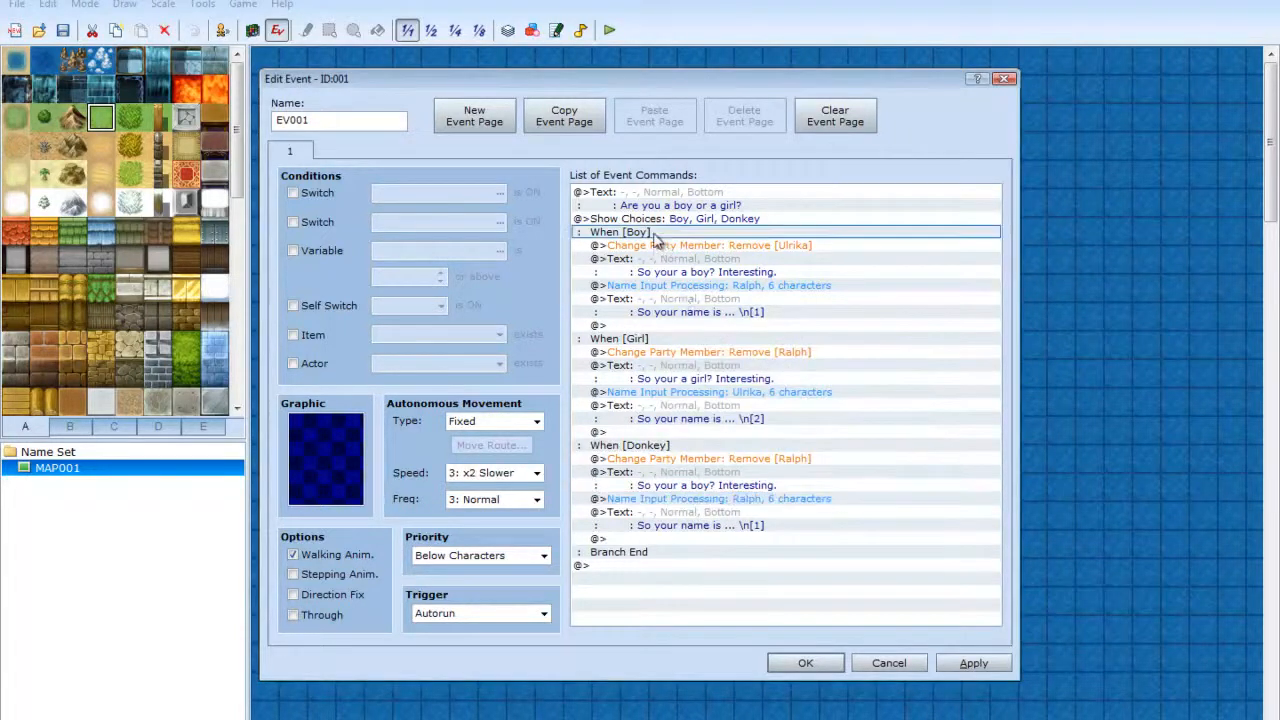
right_click(655, 234)
click(617, 220)
click(663, 255)
drag(709, 426, 471, 417)
key(Delete)
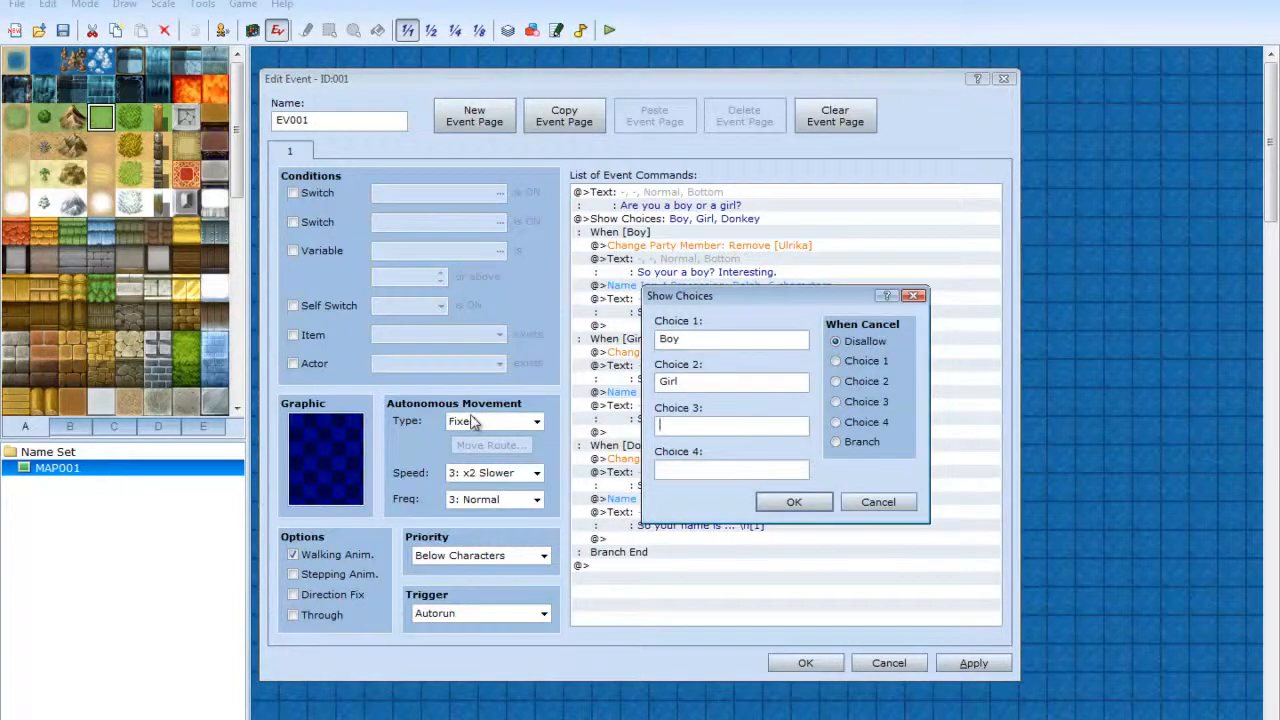
click(816, 502)
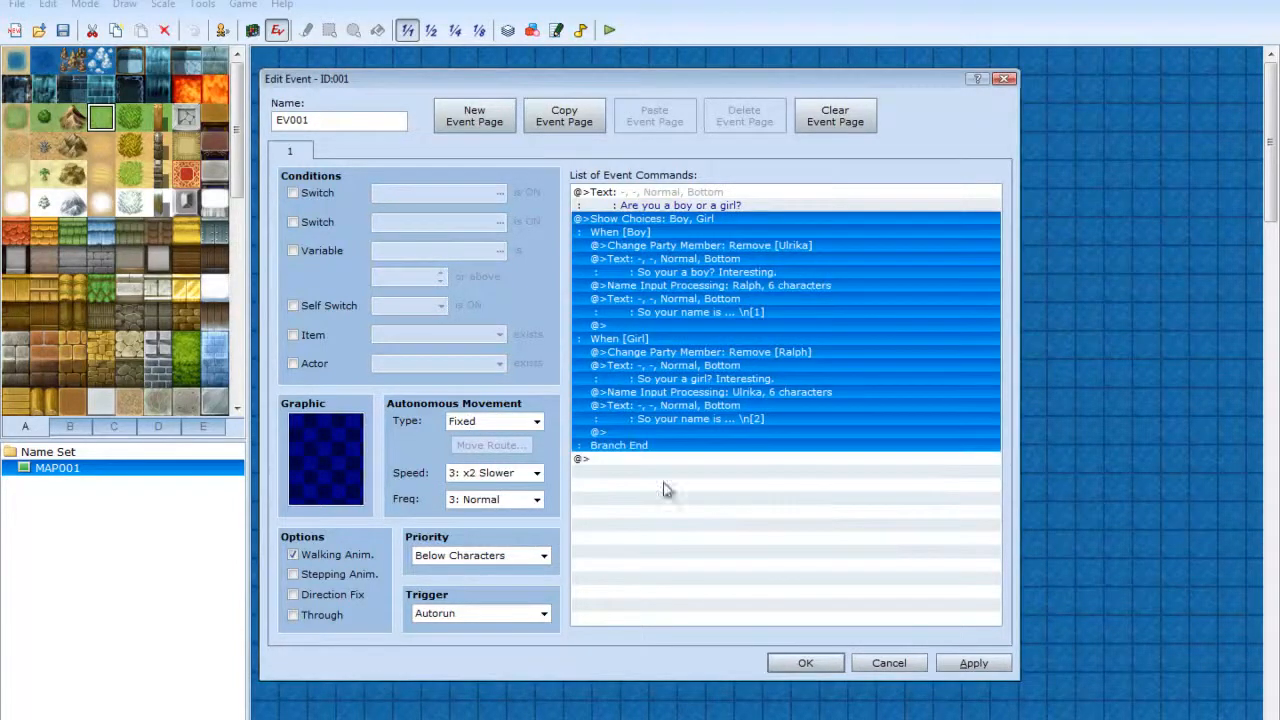
click(718, 505)
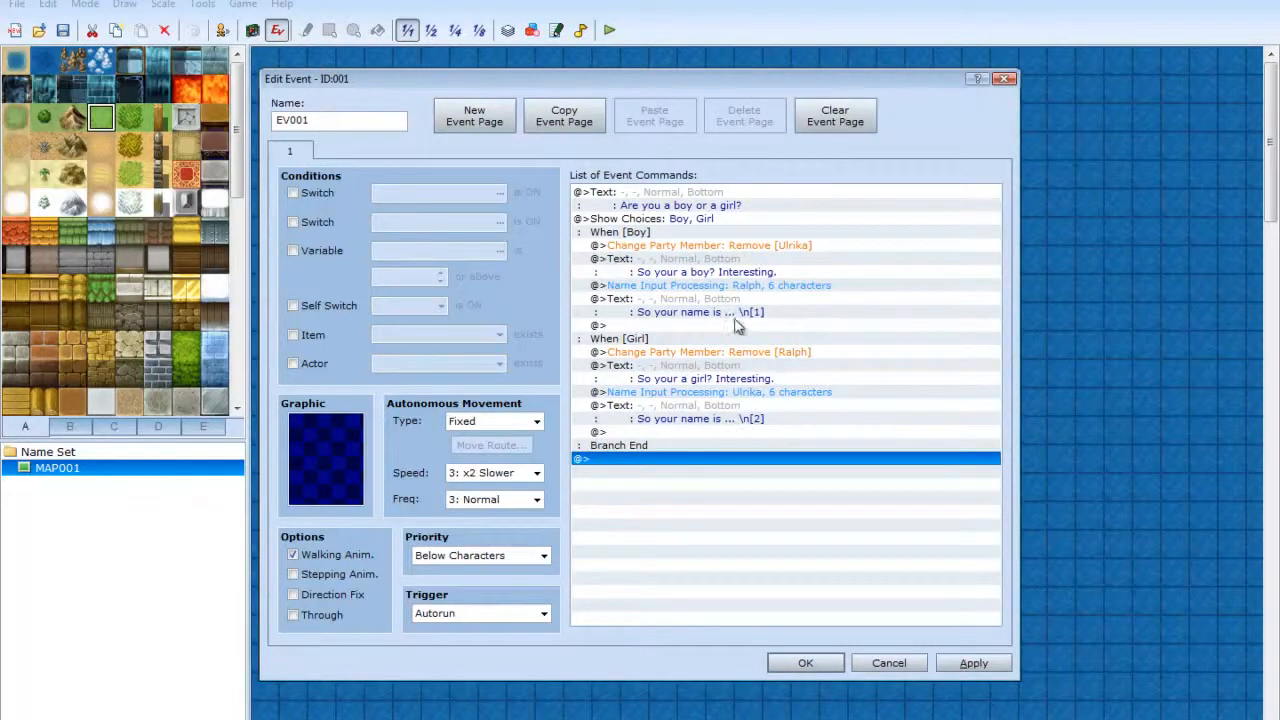
click(962, 667)
click(805, 663)
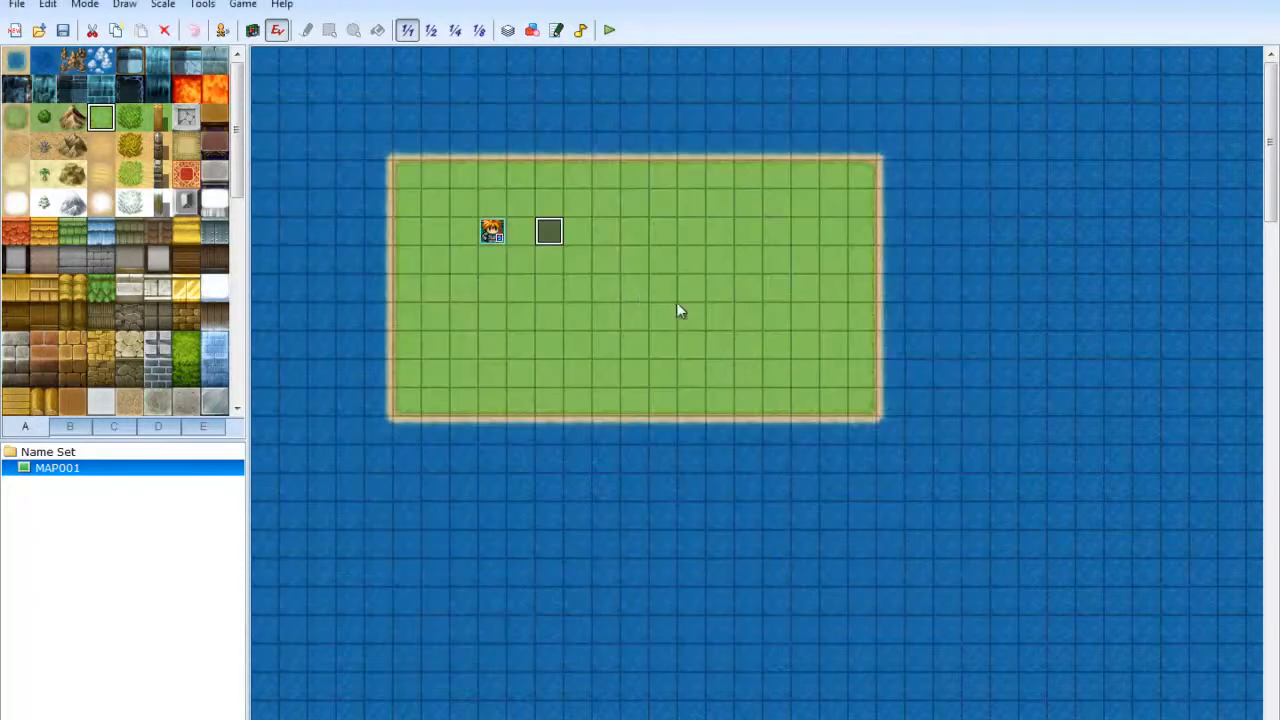
- Create a new event on the grass four tiles east of the existing one, with the pink-haired Actor3 character as its graphic
right_click(675, 240)
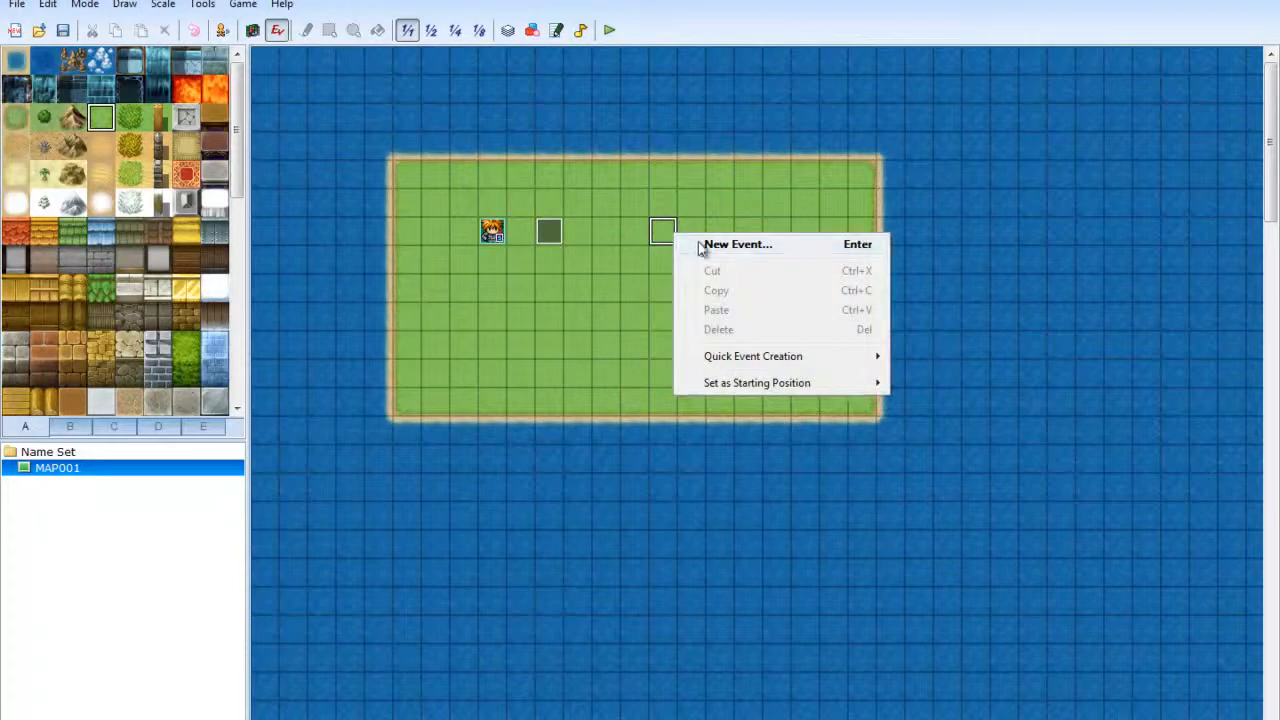
click(703, 246)
drag(583, 78, 703, 270)
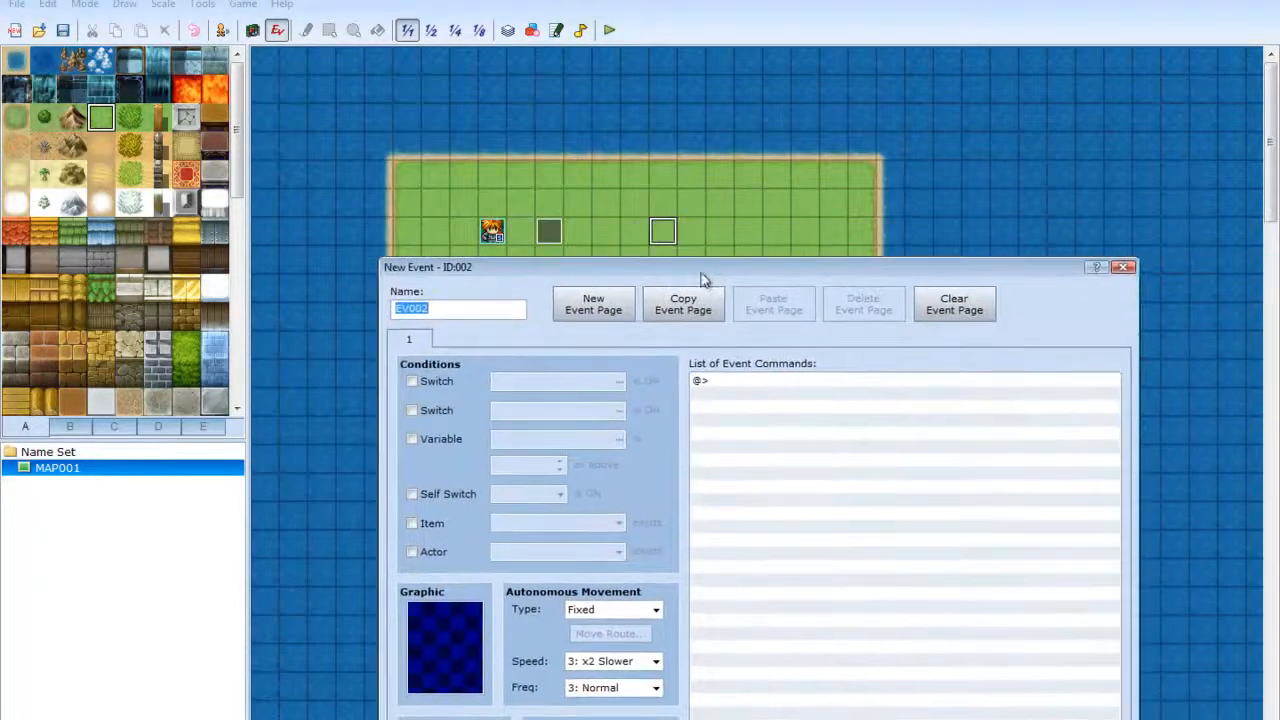
right_click(850, 385)
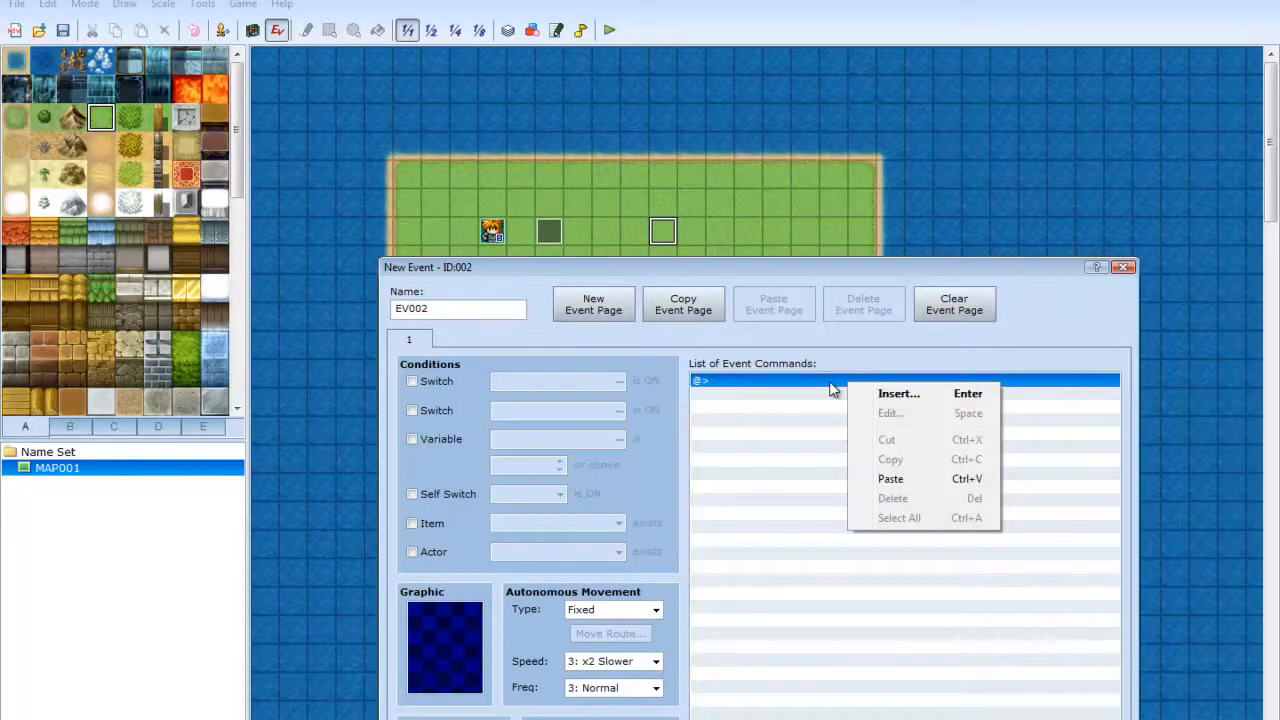
double_click(468, 634)
click(585, 440)
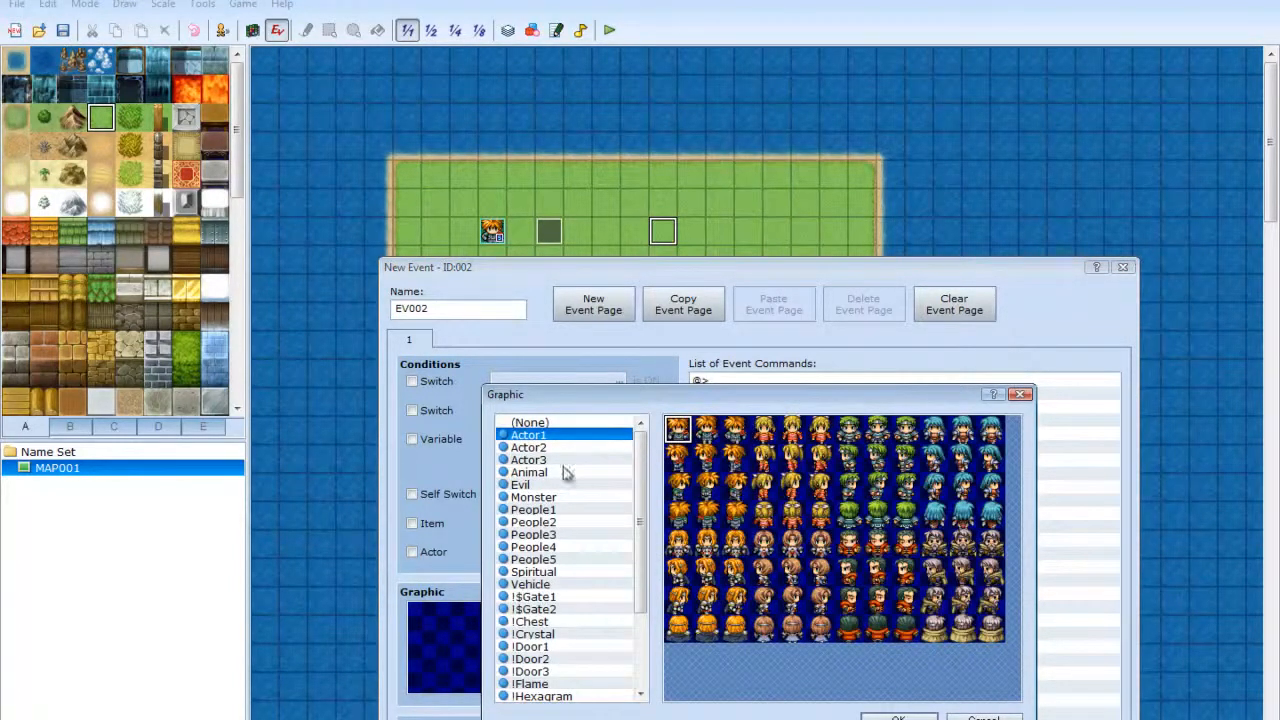
click(579, 470)
click(570, 460)
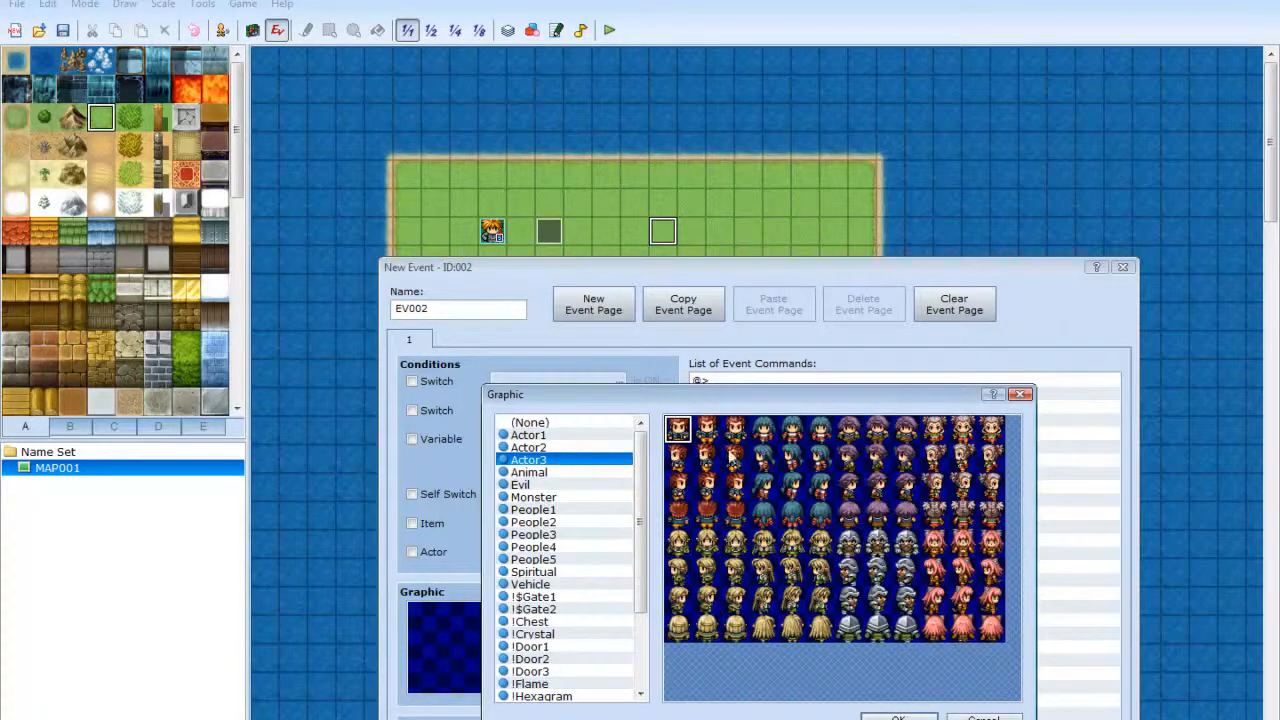
double_click(962, 562)
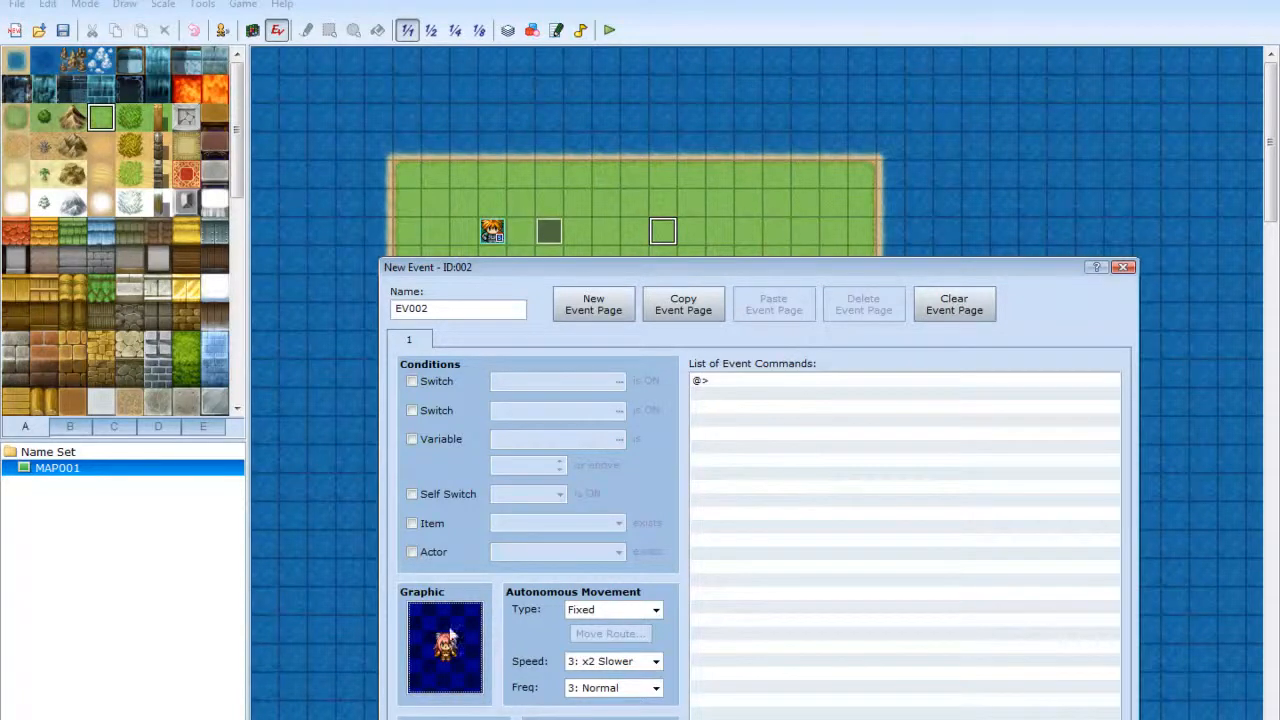
- Insert a Conditional Branch in the new event that checks whether actor 001:Ralph is in the party, keeping the else handling
click(723, 391)
right_click(738, 390)
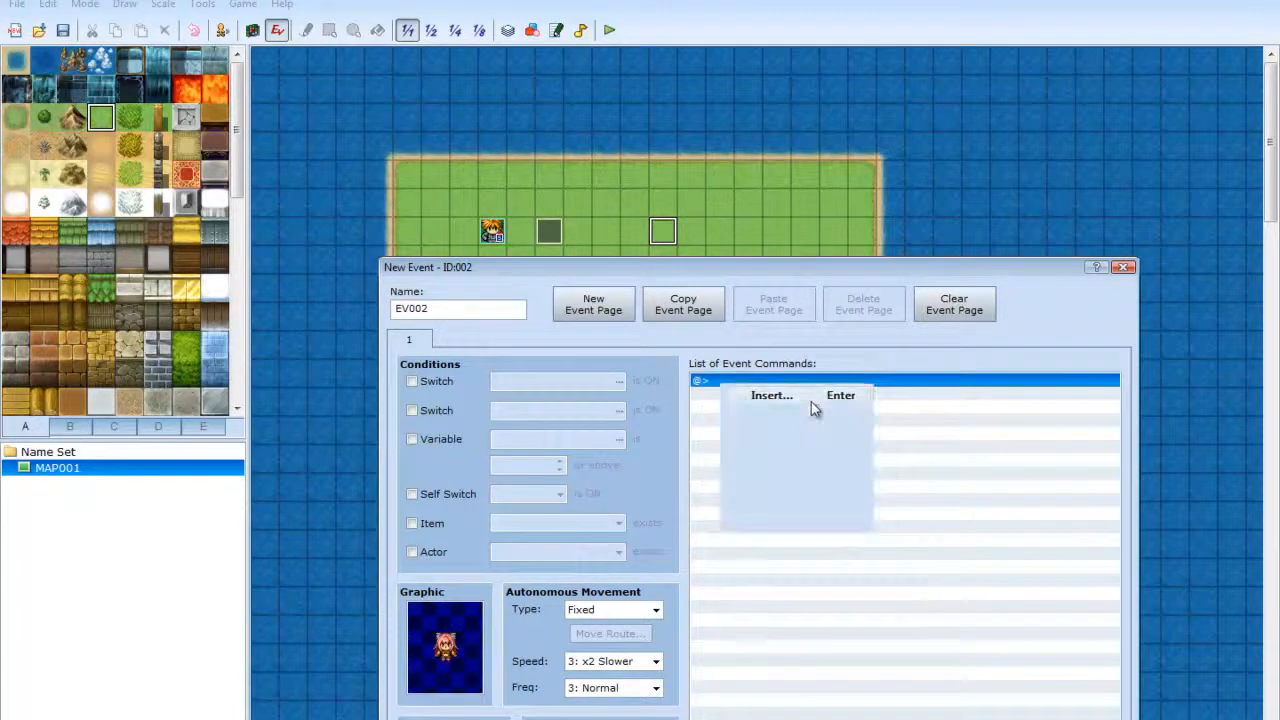
click(811, 402)
drag(870, 290, 957, 108)
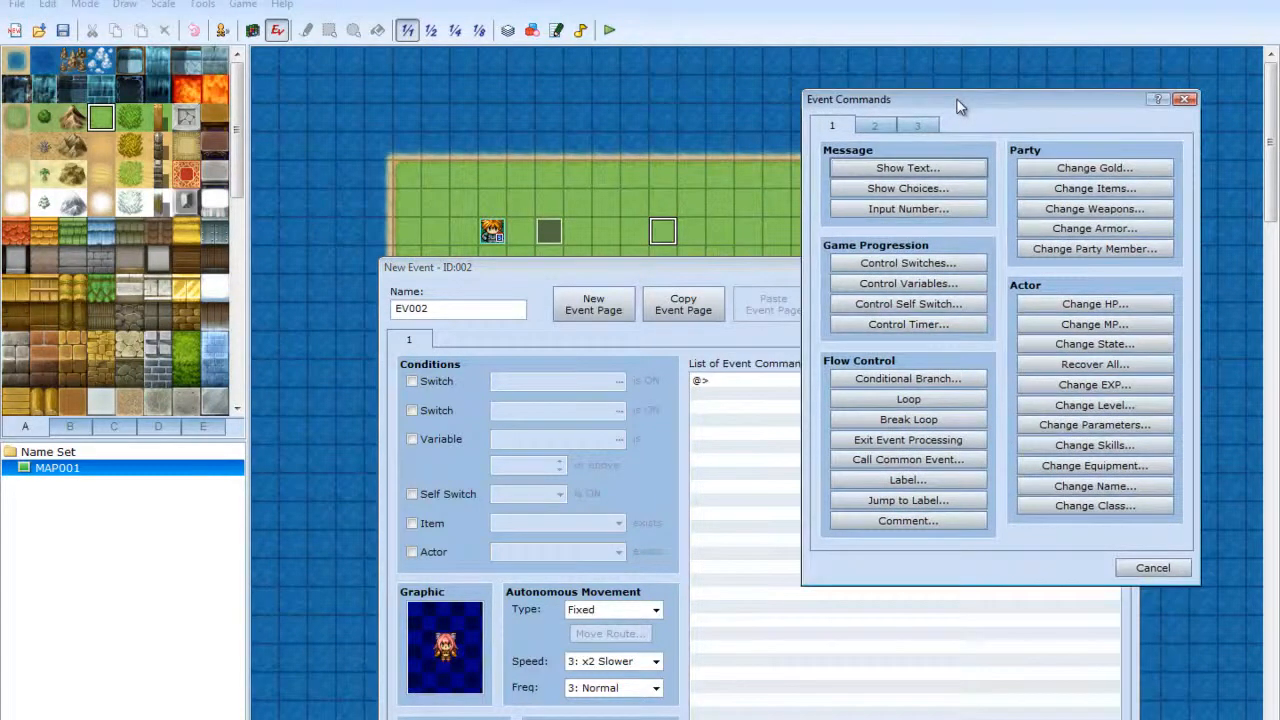
click(879, 382)
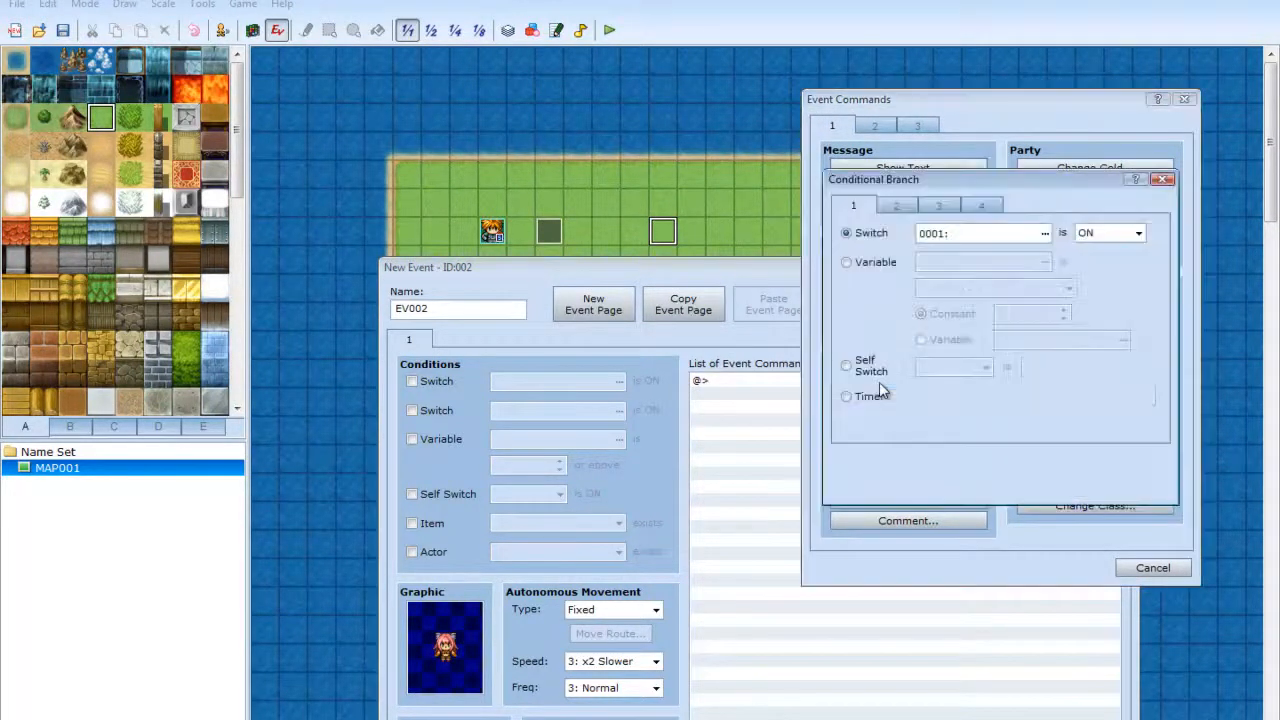
click(898, 204)
click(854, 206)
click(883, 207)
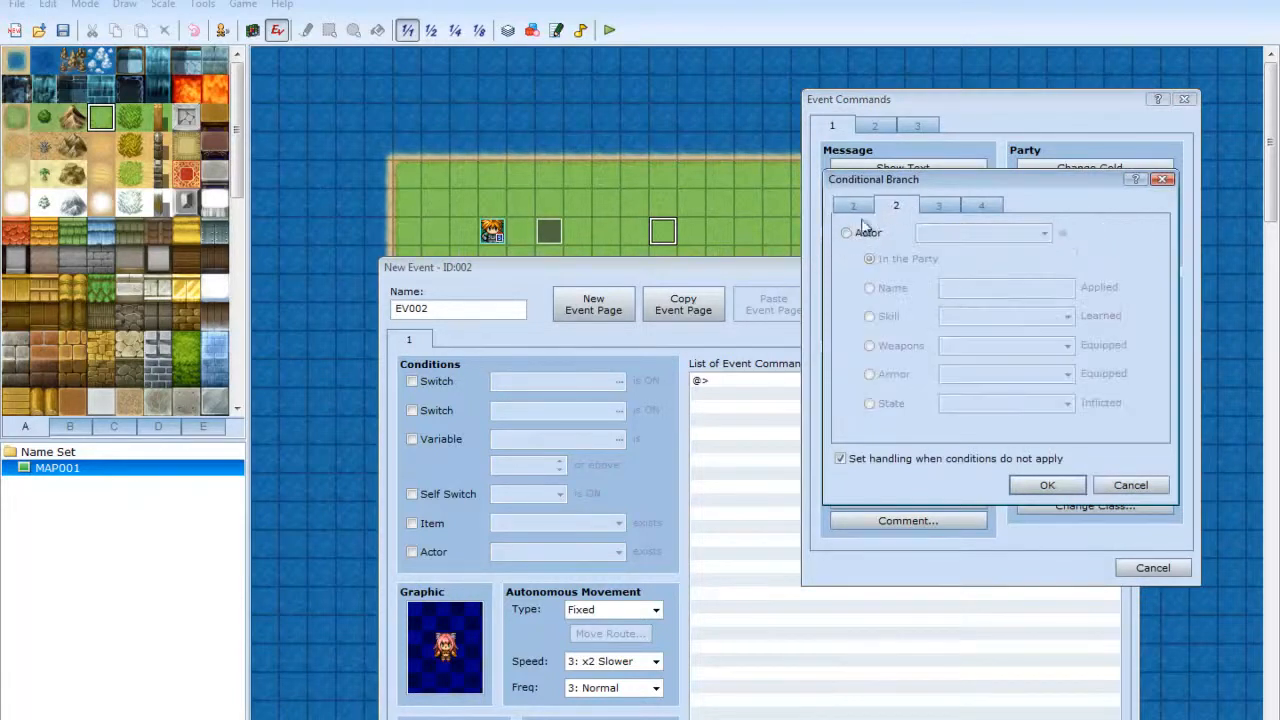
click(847, 233)
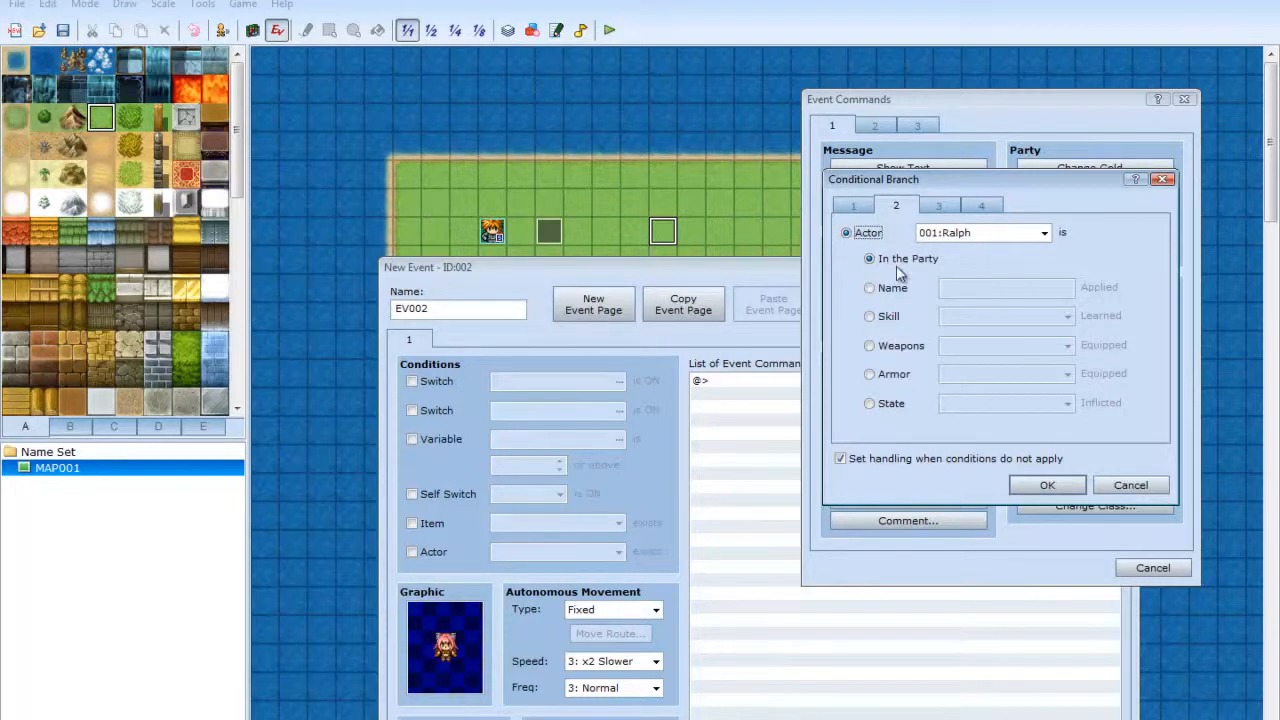
click(1055, 485)
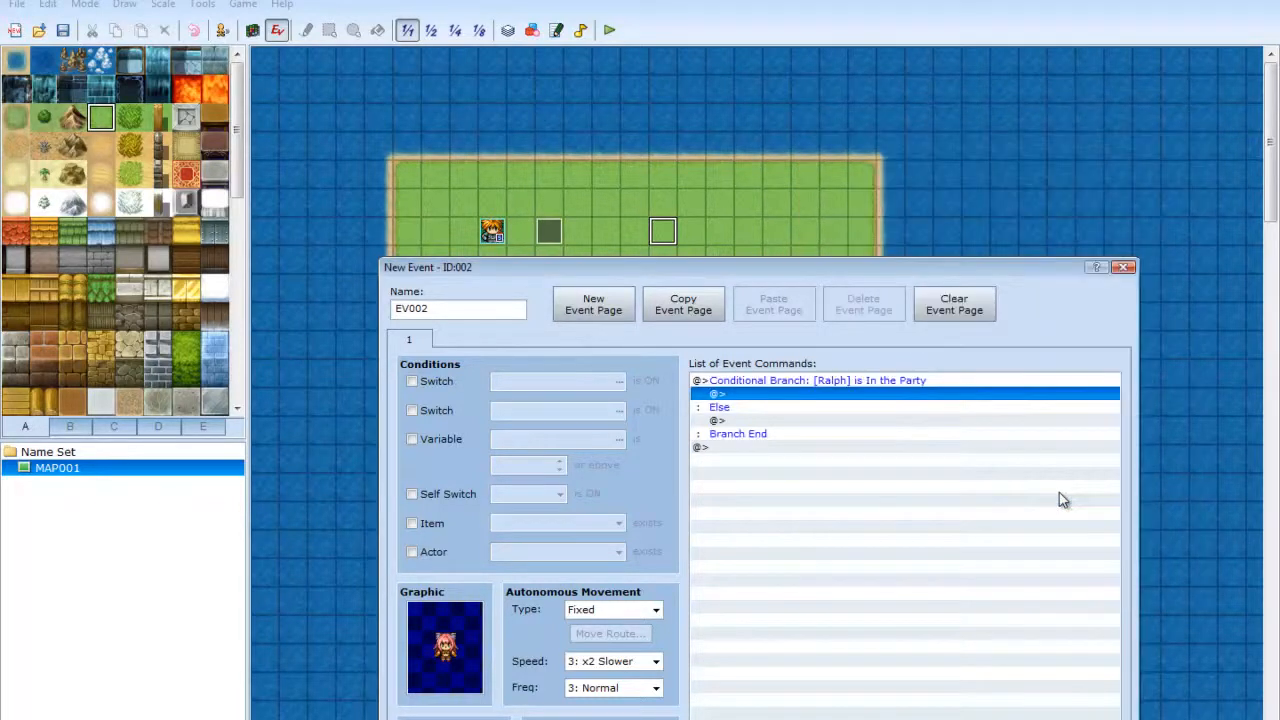
- Add a Show Text command to the Ralph branch reading "Oh its you \n[1], I thought you was dead!"
drag(714, 266, 859, 137)
right_click(940, 255)
right_click(906, 265)
click(948, 278)
click(960, 313)
click(1166, 560)
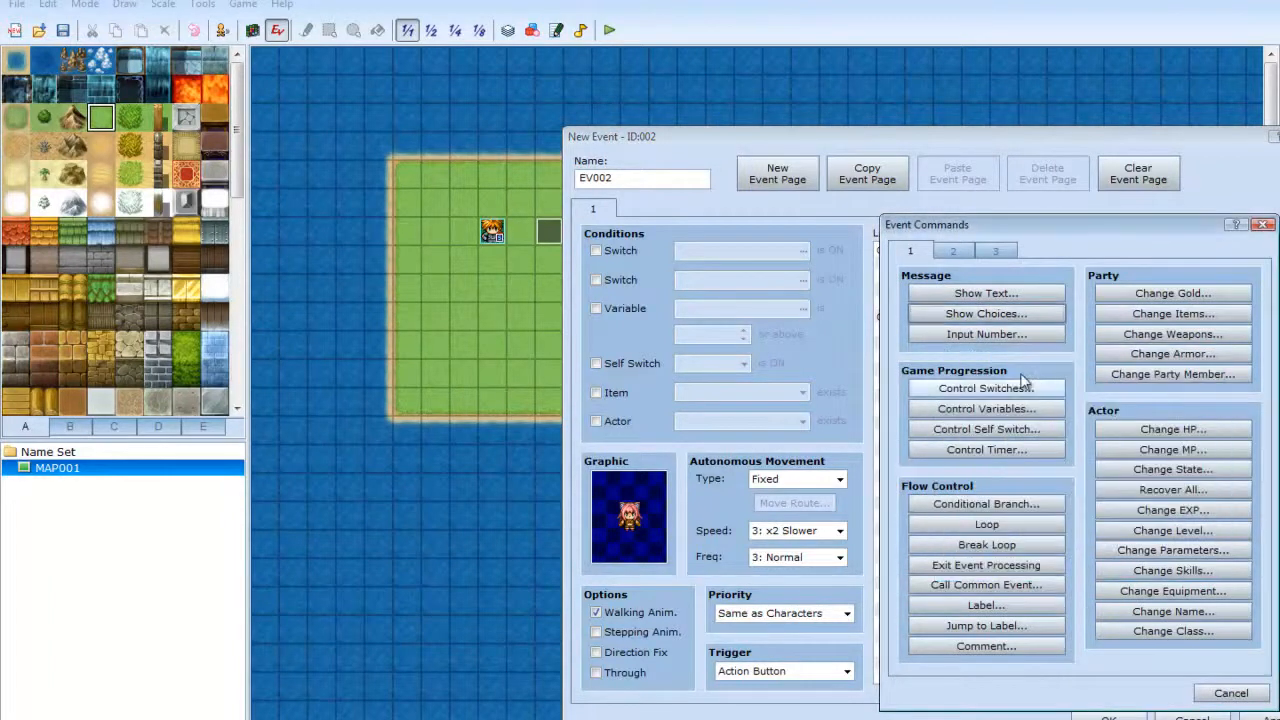
click(1012, 293)
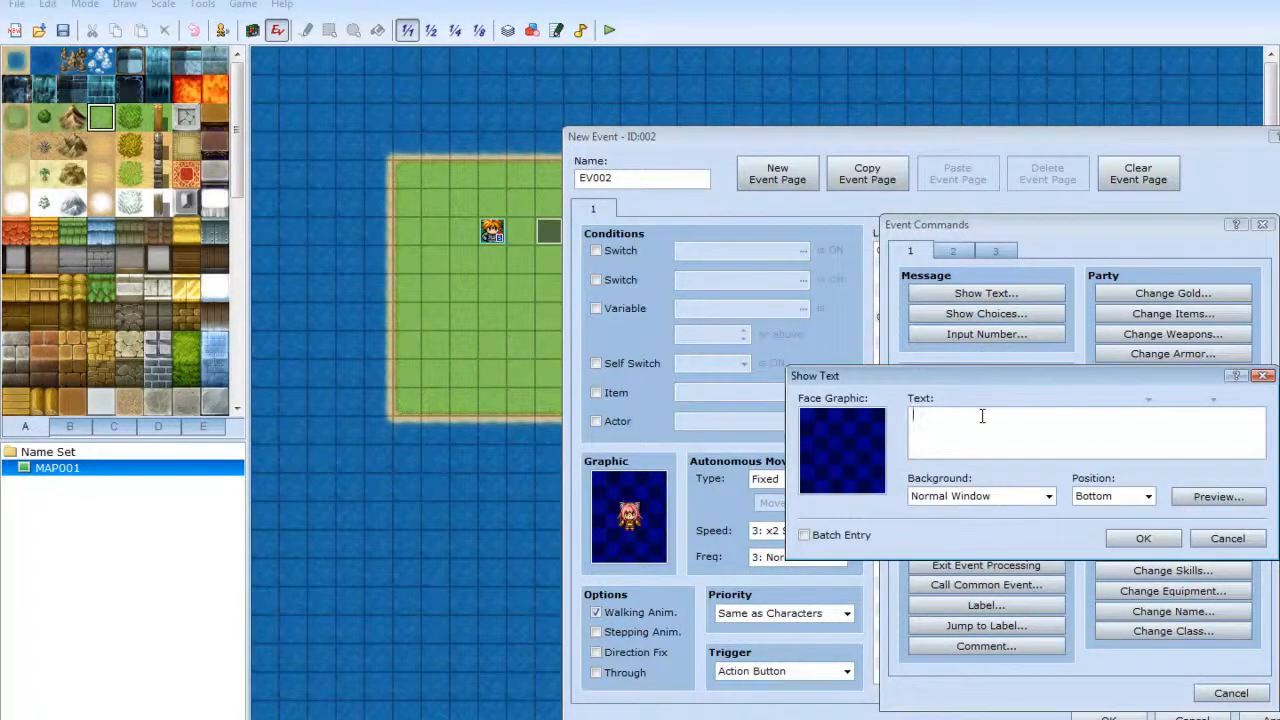
text(Oh its you)
text(I thought you was dead!)
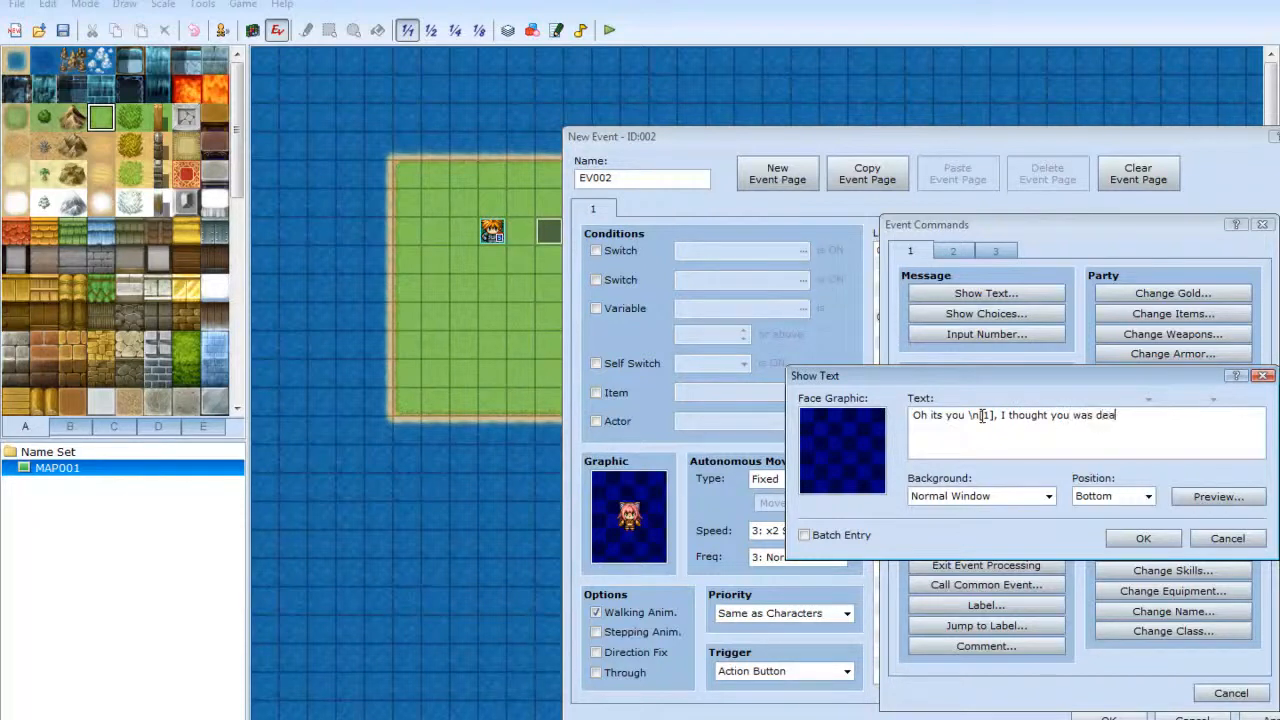
click(1143, 538)
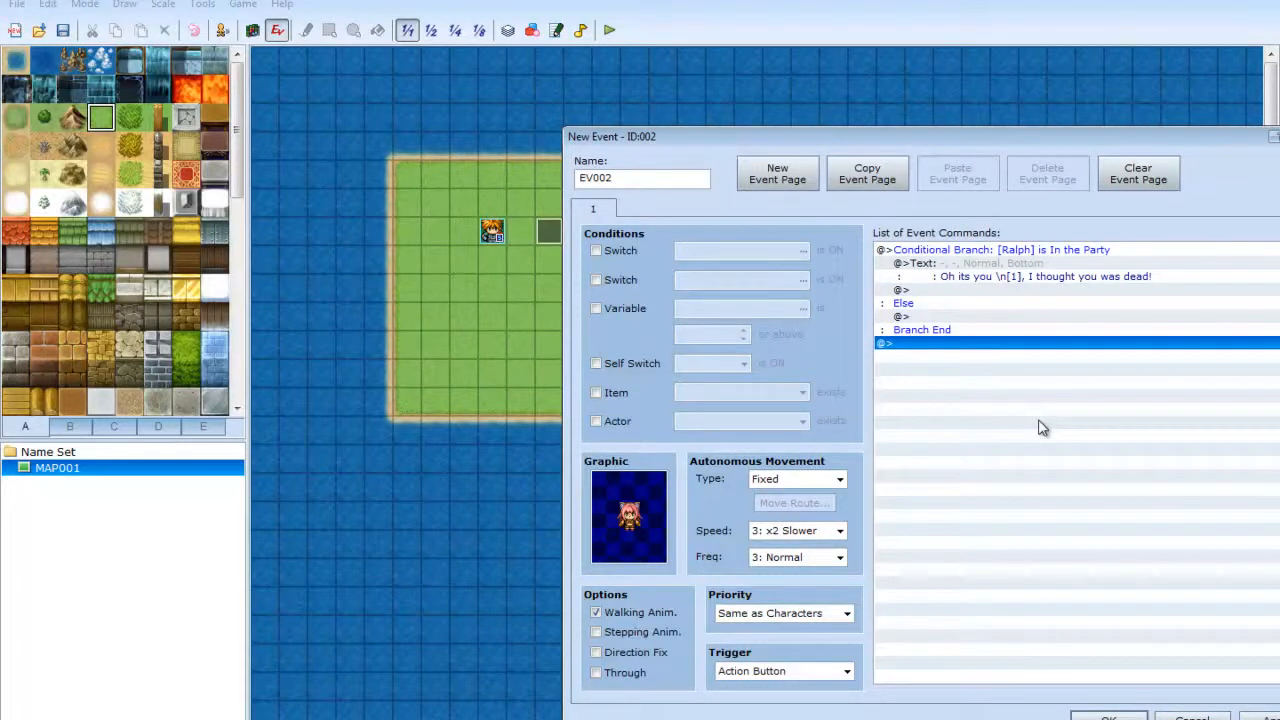
- Add a Show Text command reading "Oh its you \n[2]" to the Else branch, then apply and close the new event
right_click(1028, 316)
click(1080, 324)
drag(1082, 206, 809, 367)
click(708, 444)
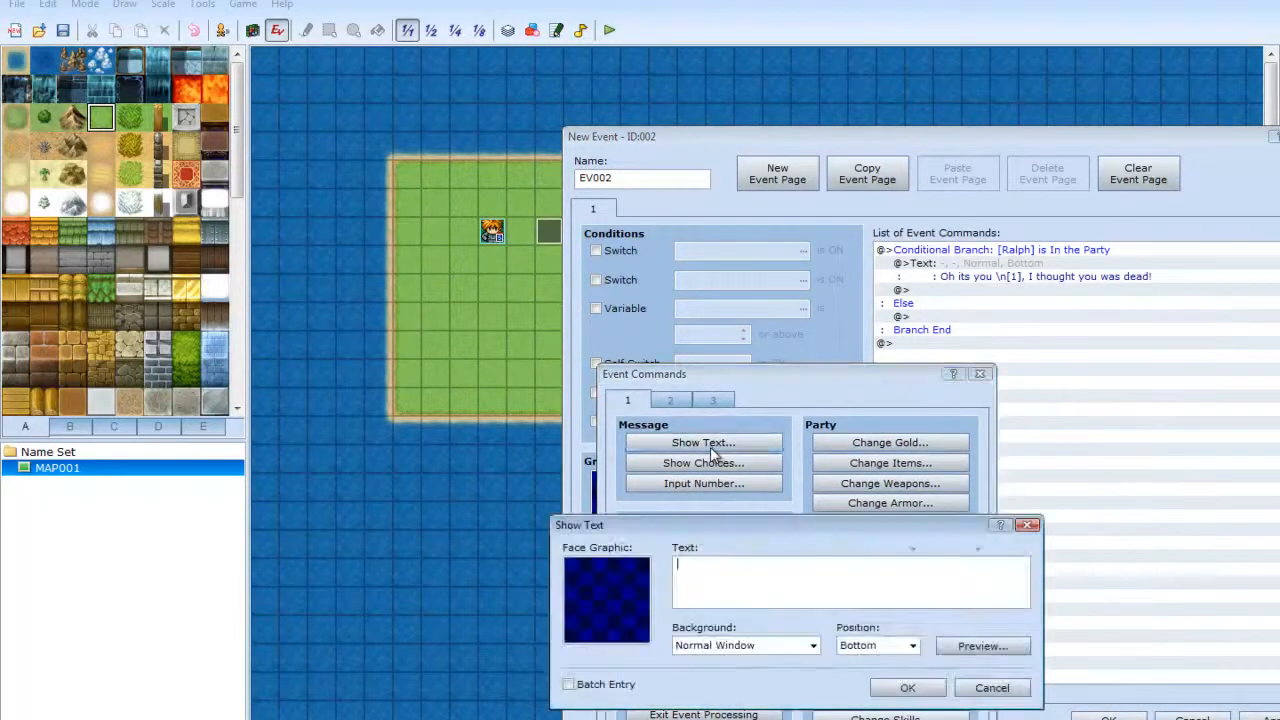
text(Oh its you \n[2)
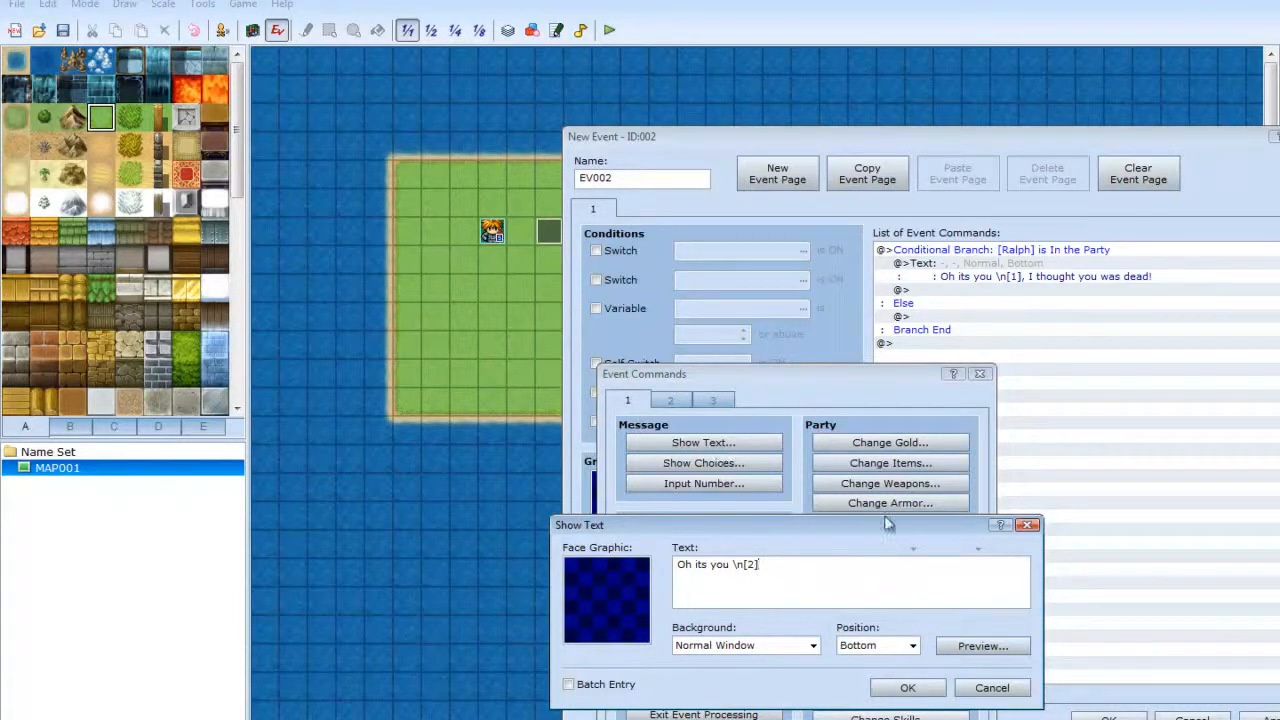
click(912, 690)
click(1100, 407)
click(1047, 251)
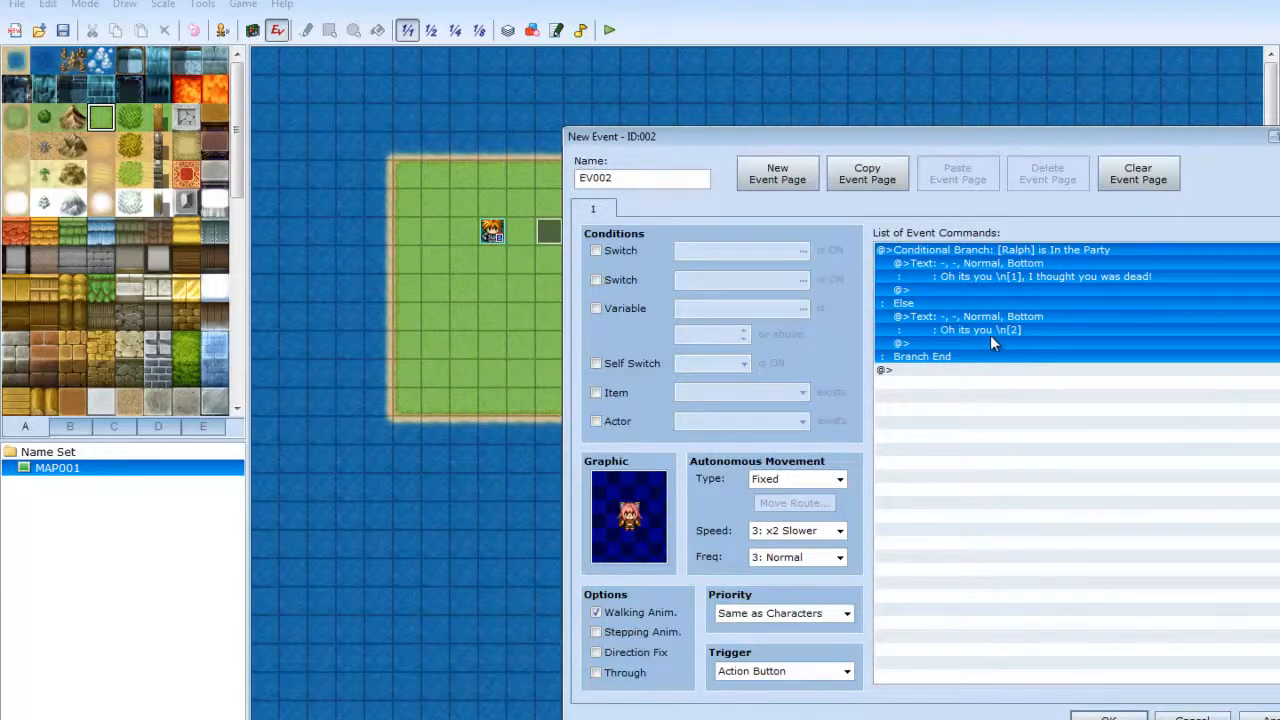
drag(1029, 137, 876, 173)
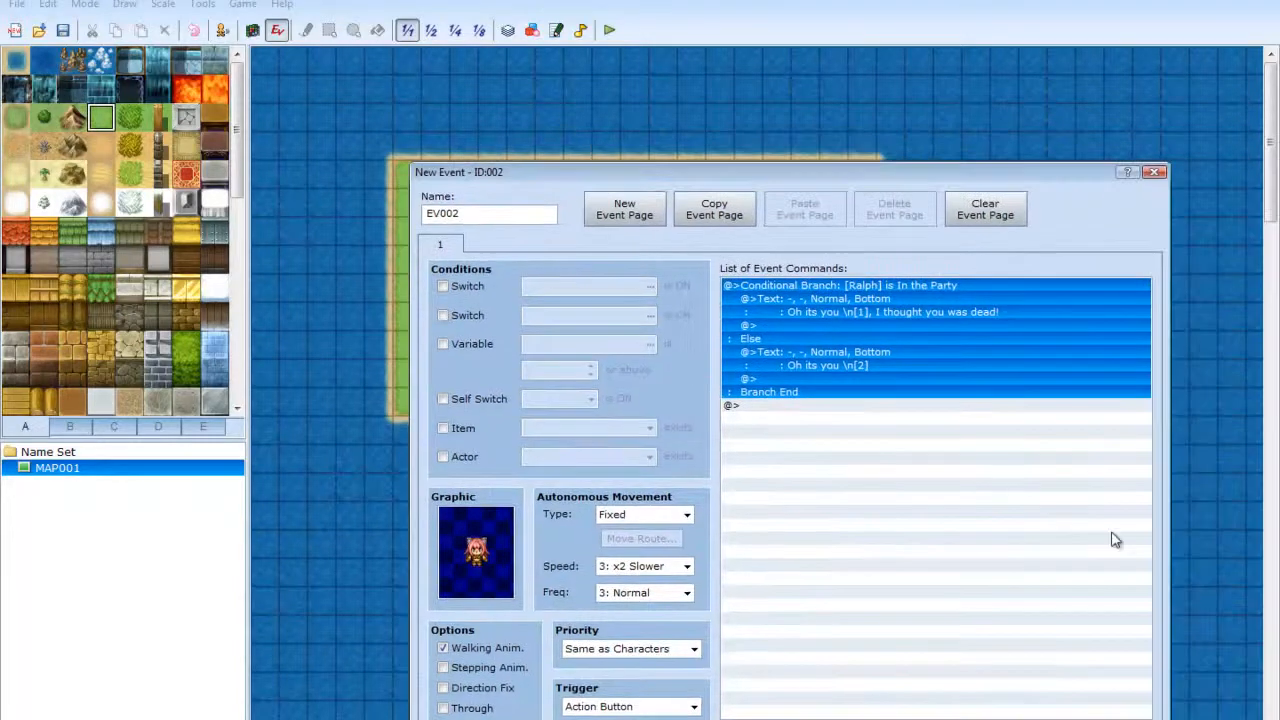
click(1095, 719)
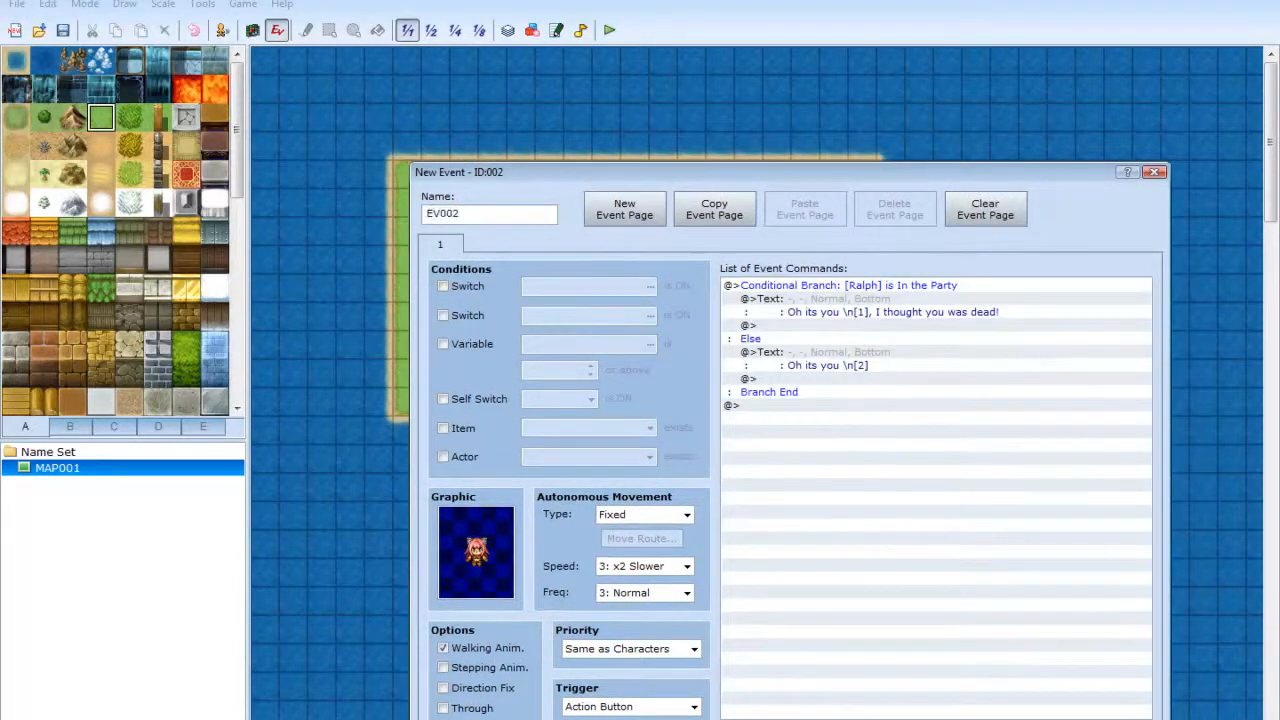
click(915, 719)
- Add a second page to the boy-or-girl event, with the condition that Self Switch A is ON
right_click(550, 235)
click(585, 239)
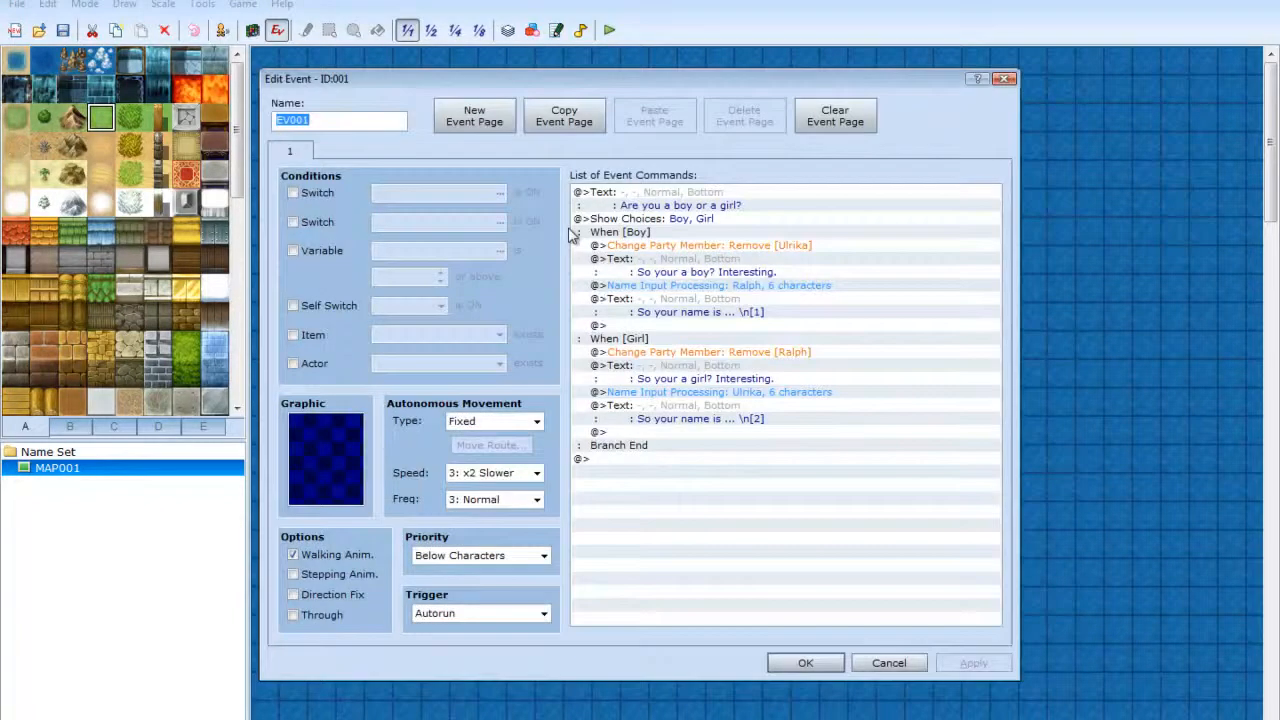
click(724, 196)
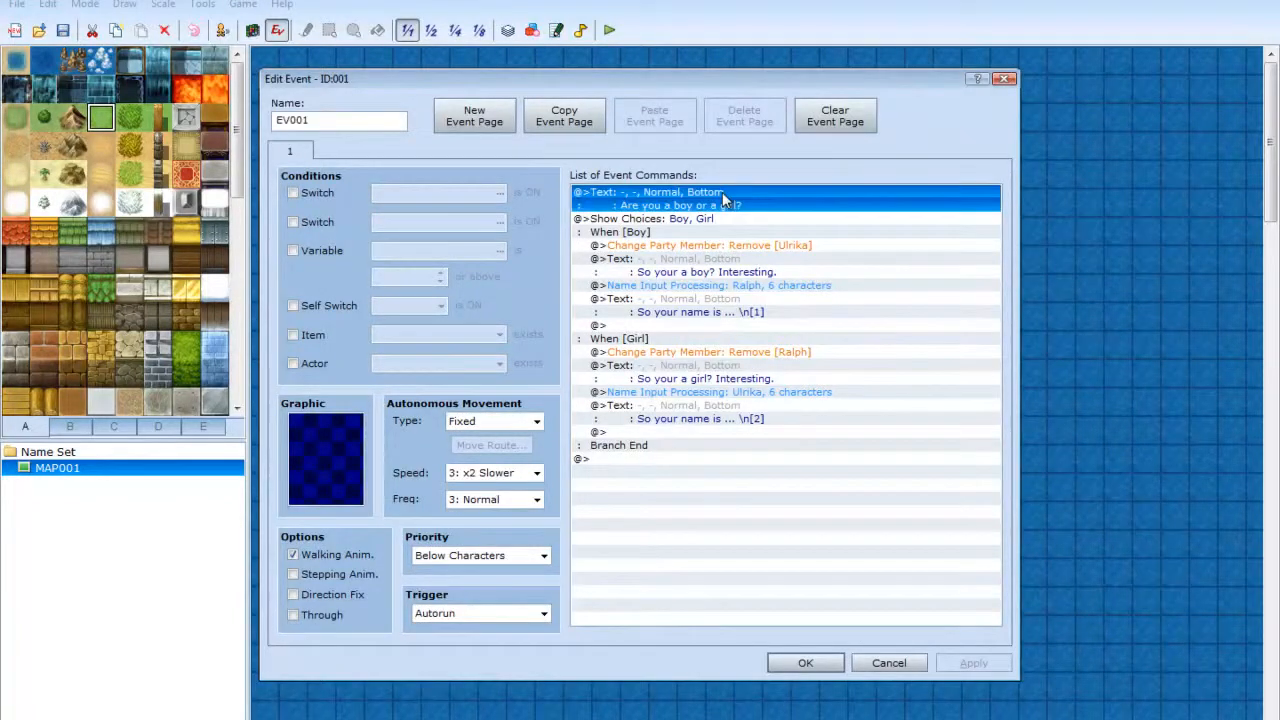
click(714, 522)
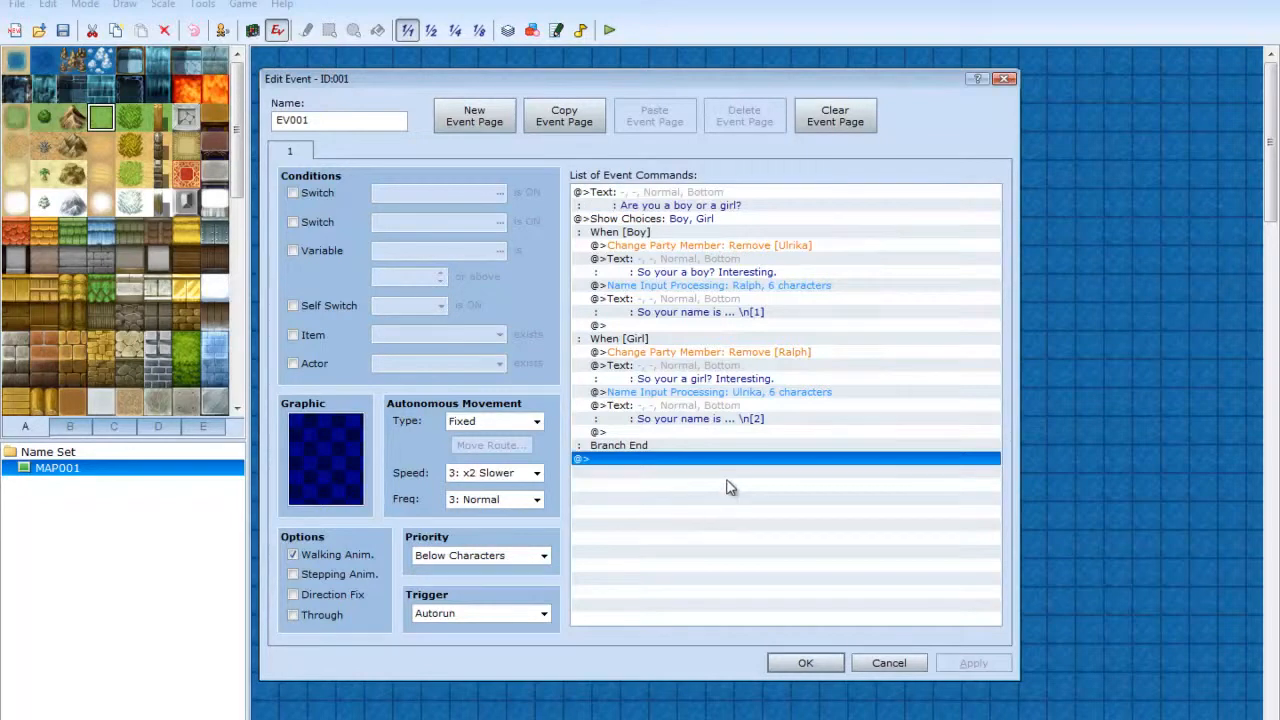
right_click(643, 458)
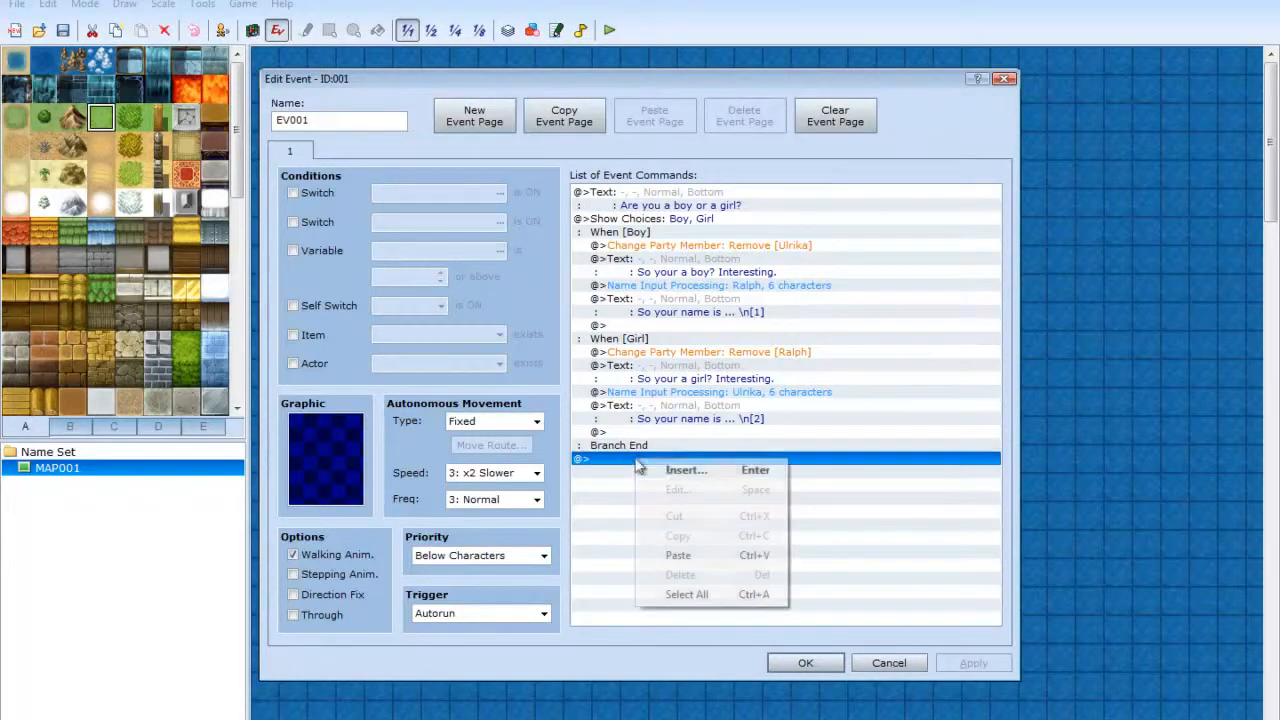
click(468, 120)
click(472, 120)
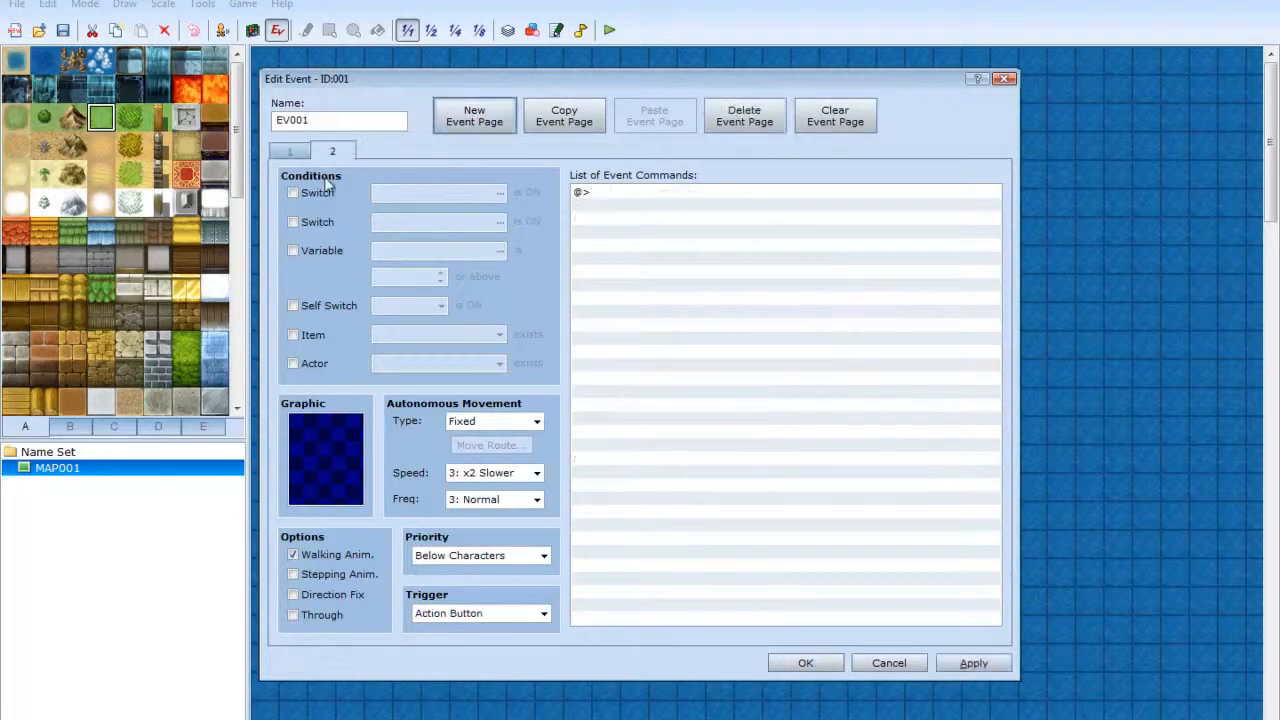
click(295, 224)
click(294, 222)
click(293, 305)
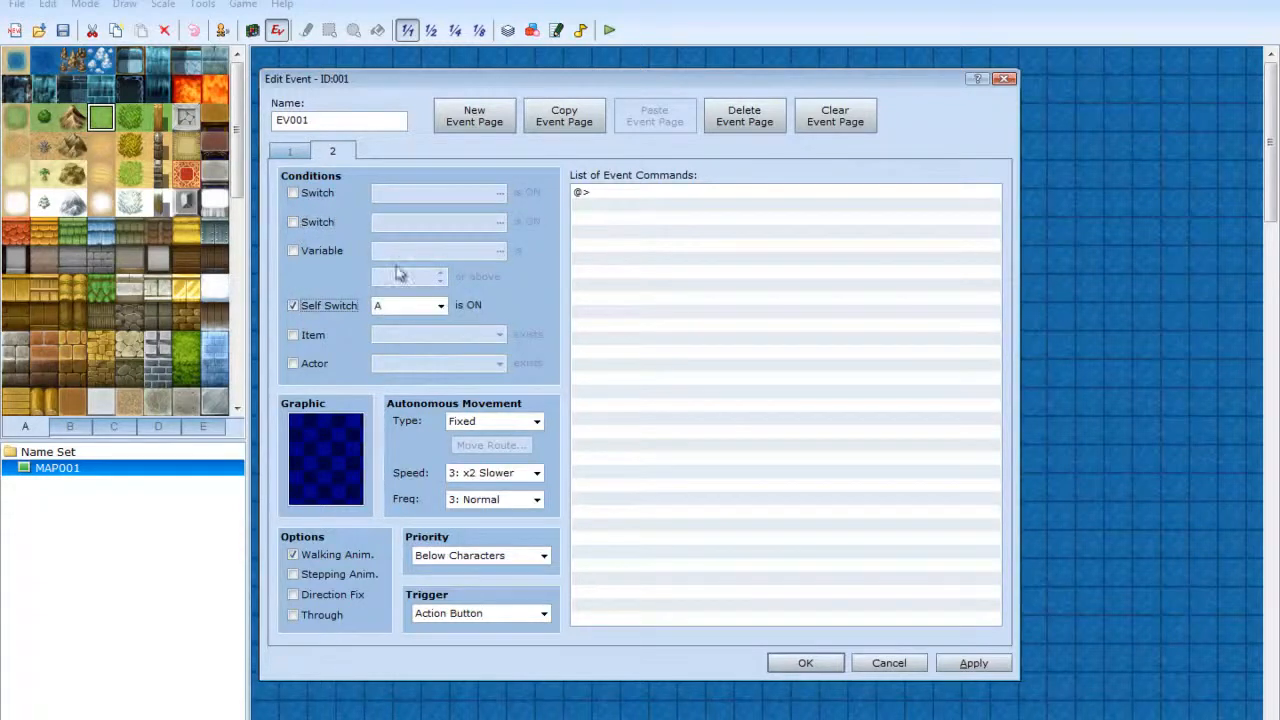
- Insert a Control Self Switch command setting A to ON at the end of the event's first page, then apply and close the event
click(288, 152)
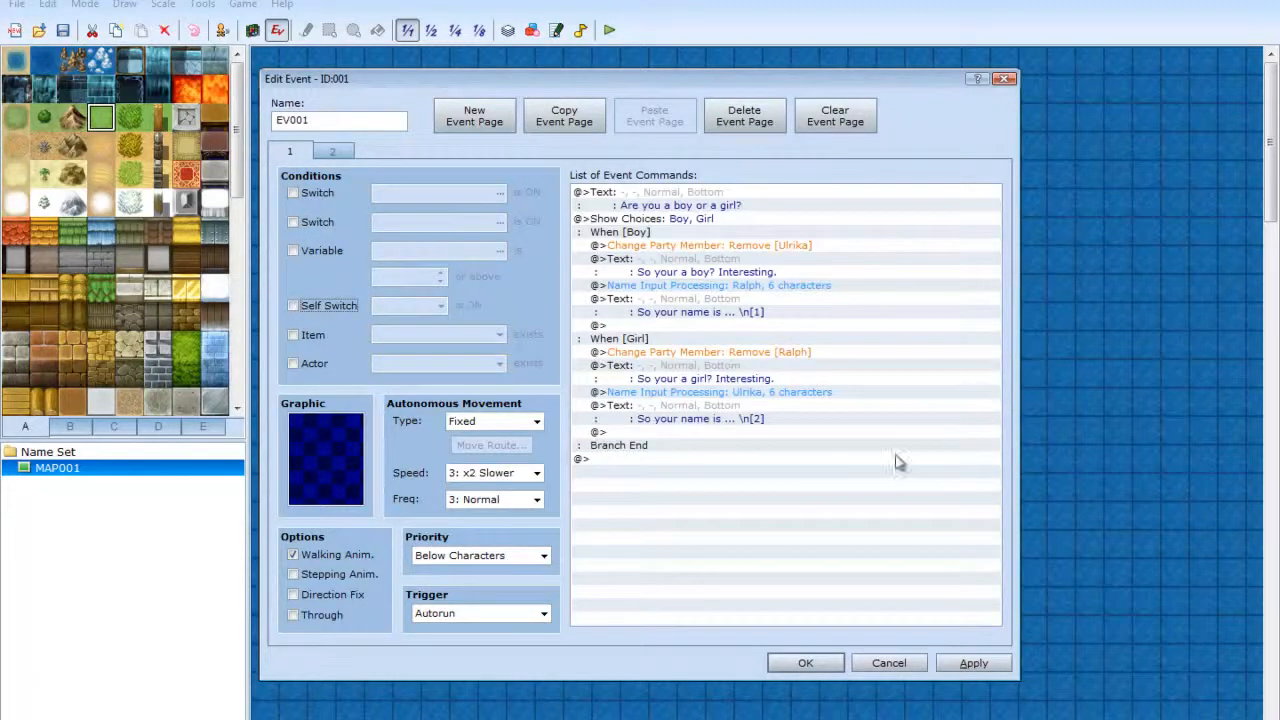
right_click(632, 459)
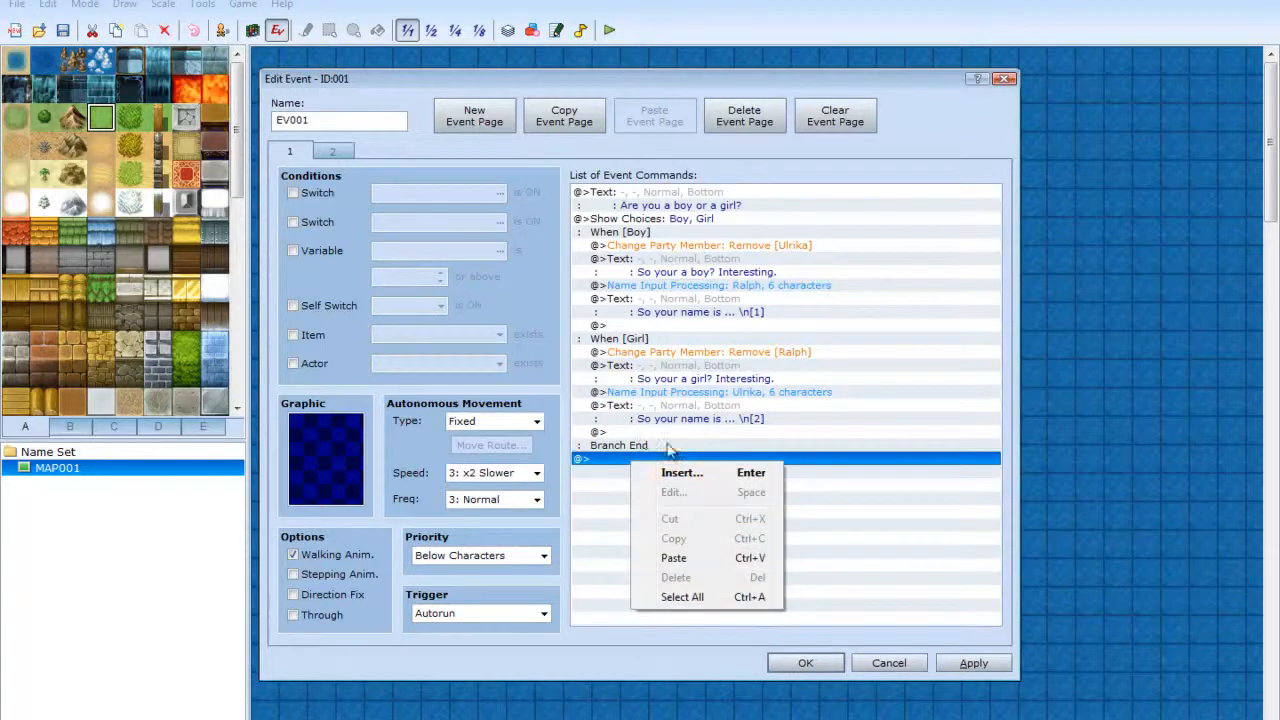
click(678, 474)
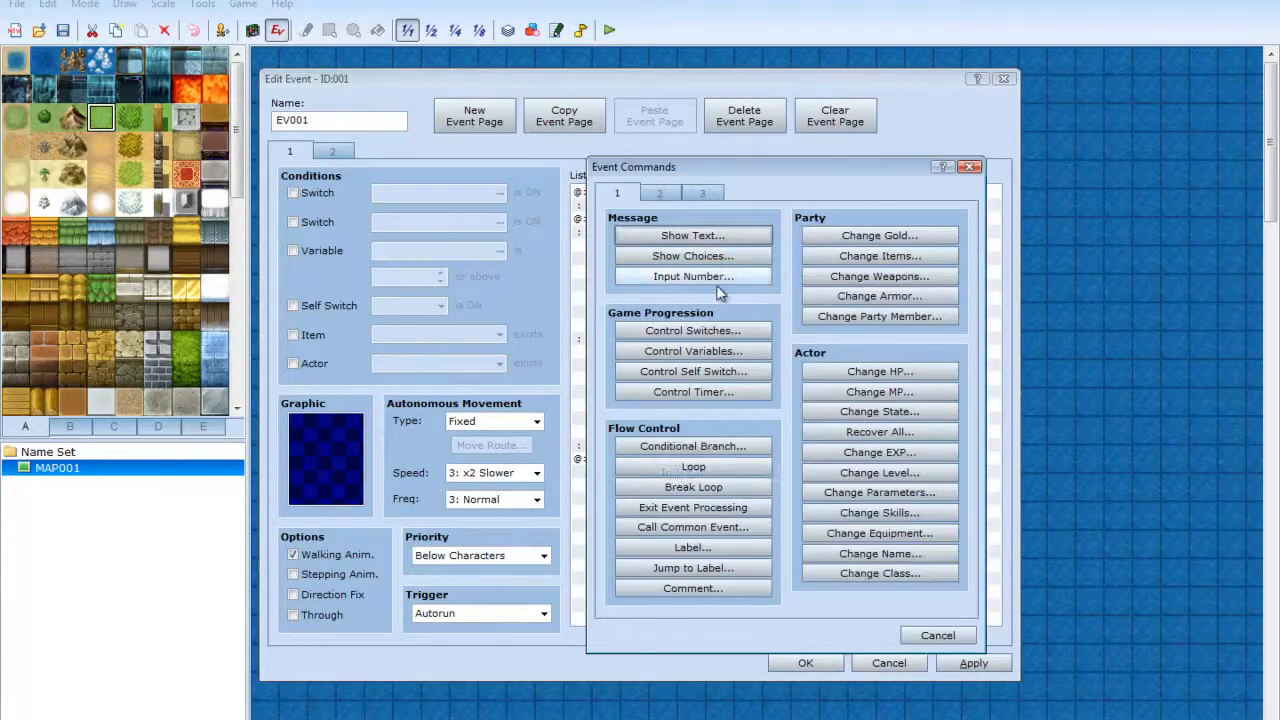
click(725, 372)
click(886, 378)
click(334, 150)
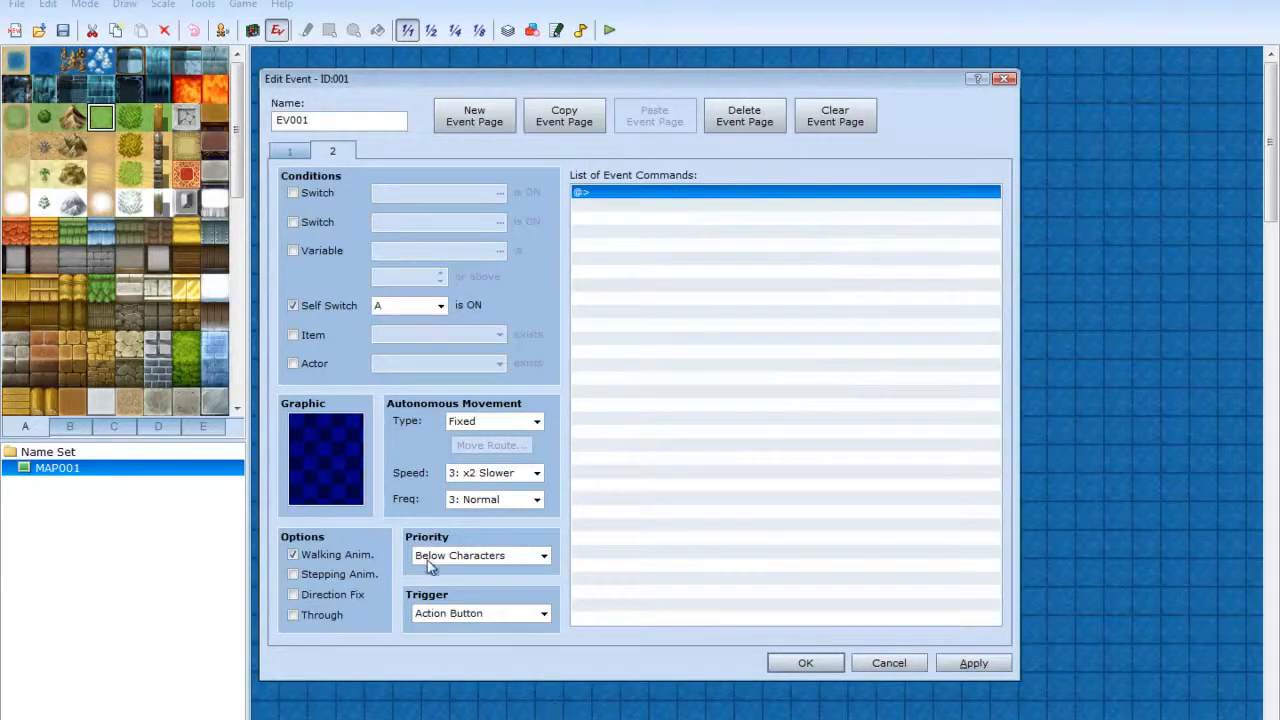
click(274, 154)
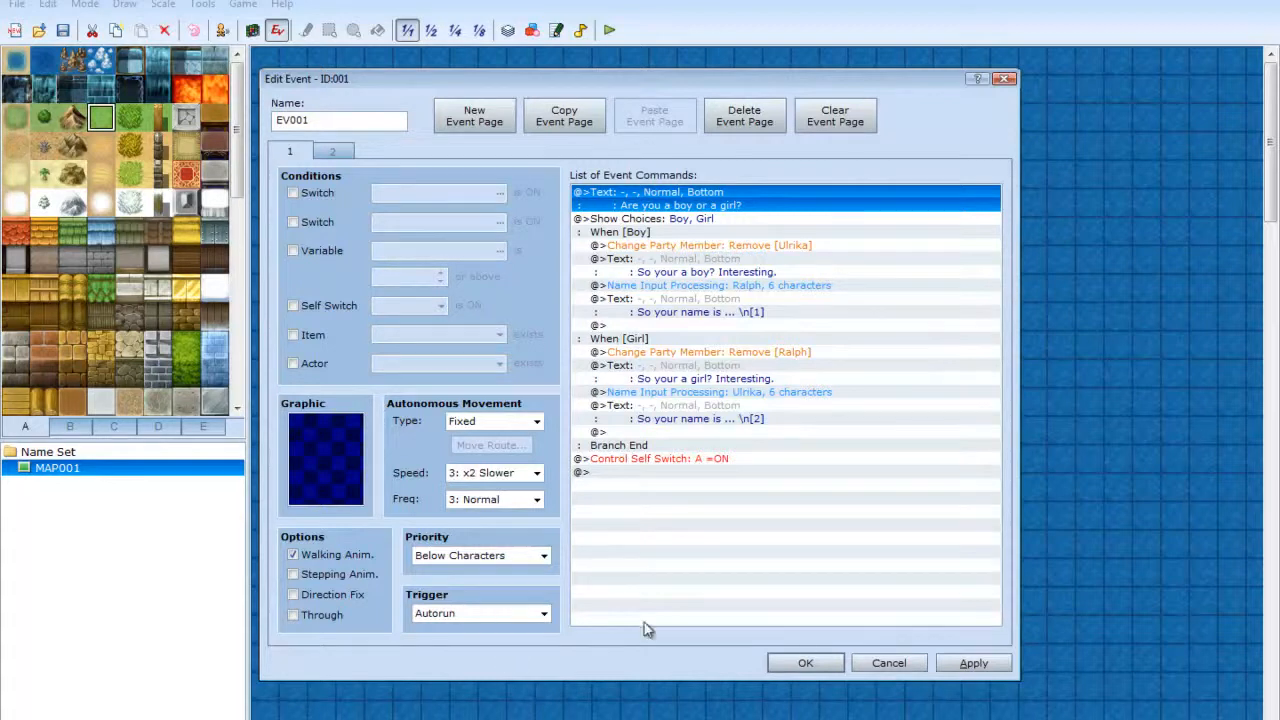
click(975, 664)
click(788, 661)
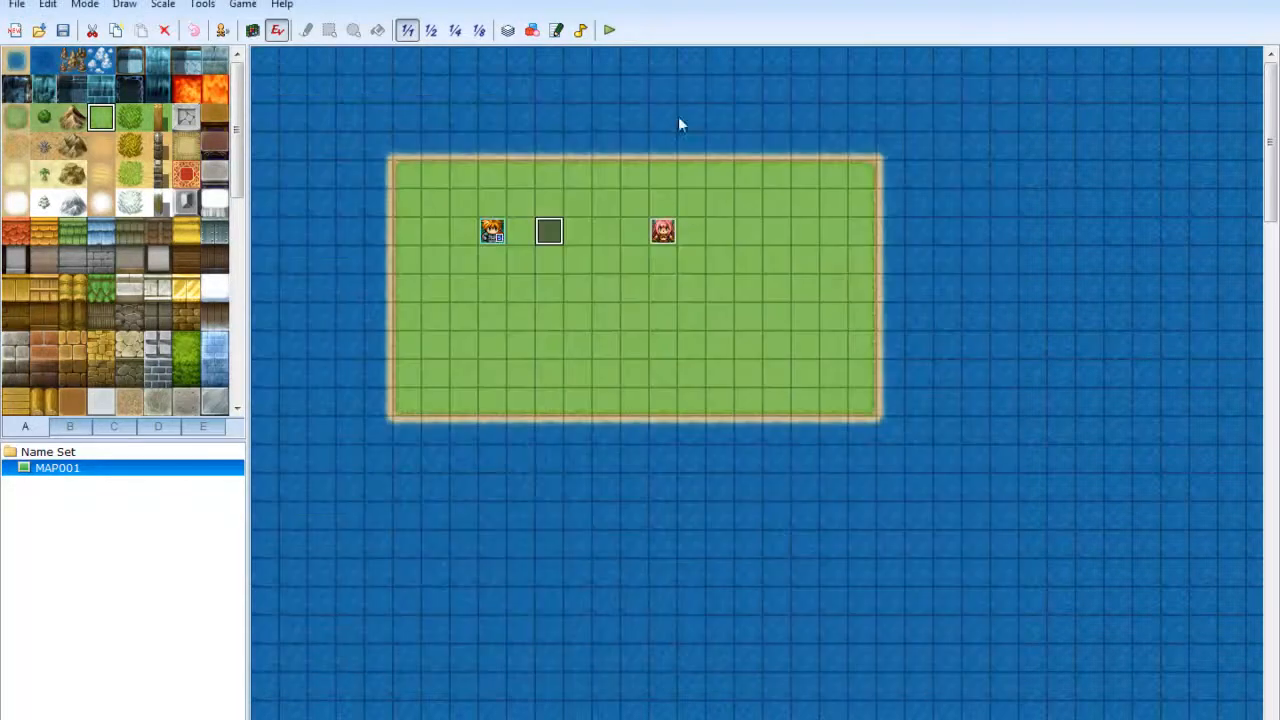
- Start a playtest with a new game and choose Boy at the boy-or-girl question
click(610, 31)
key(Return)
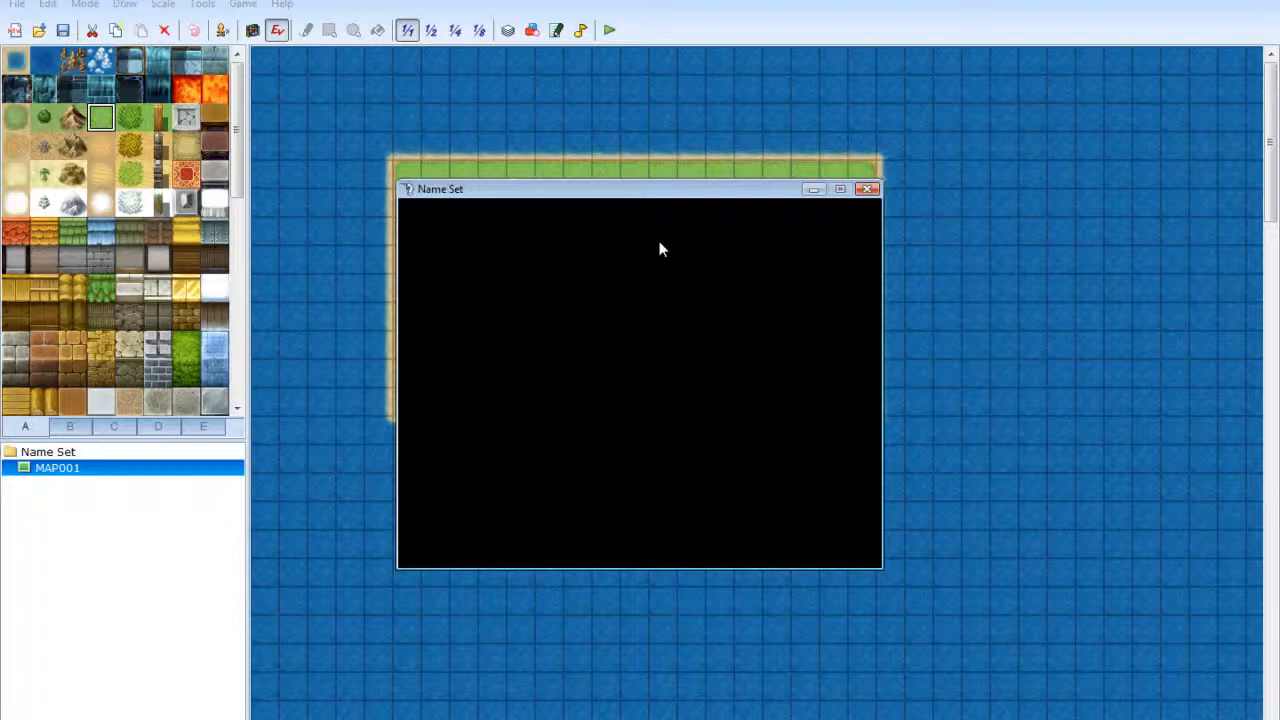
key(Return)
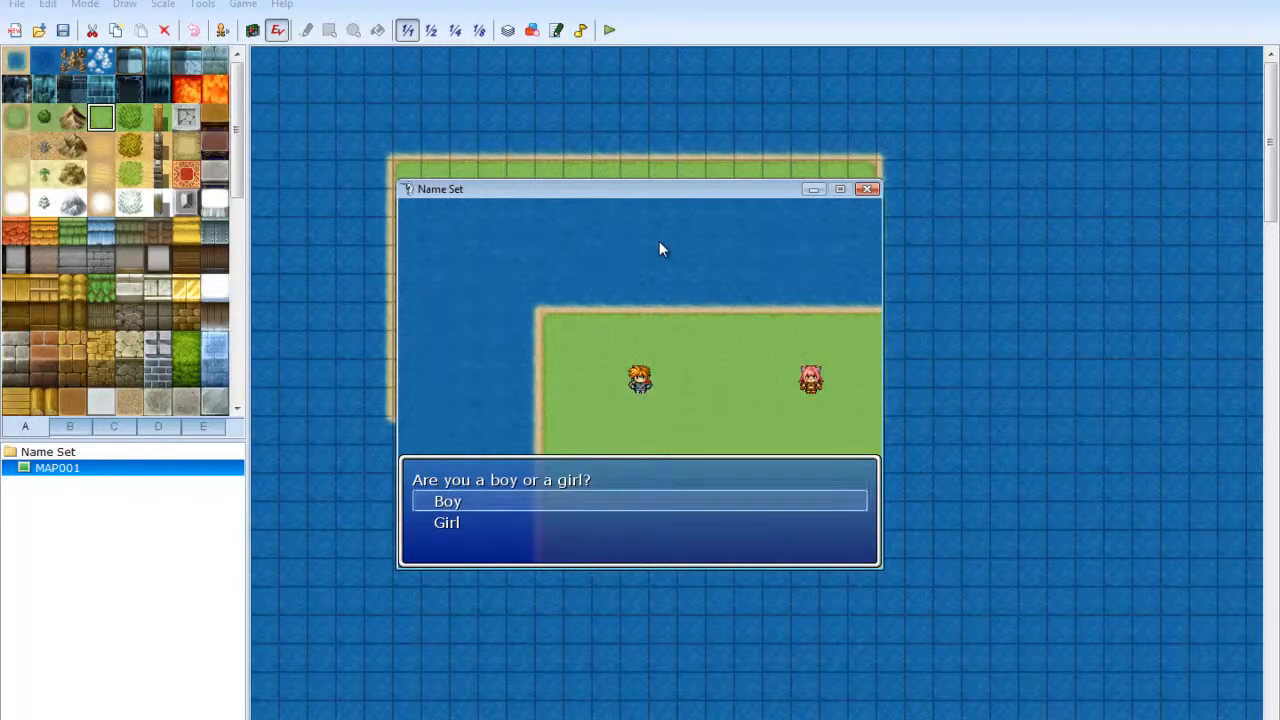
key(Return)
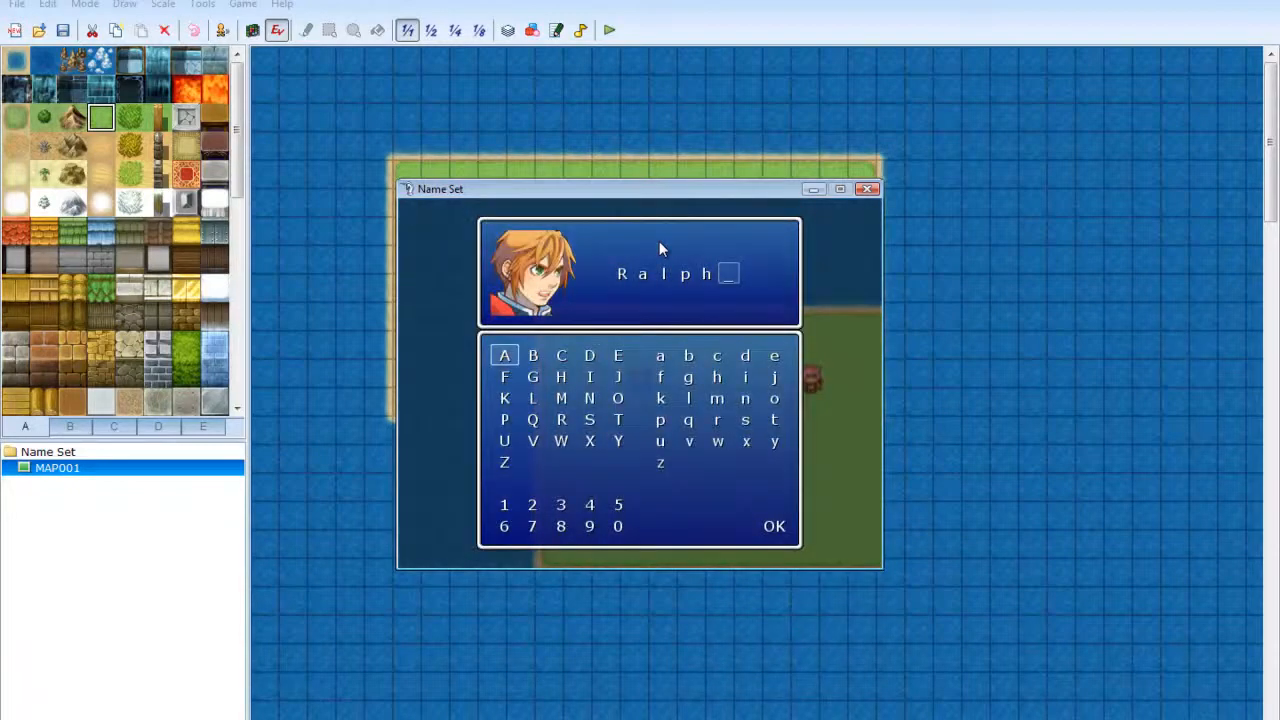
- Replace the default hero name with Dotty on the name input screen and confirm it
key(Escape)
key(Escape)
key(Escape)
key(Escape)
key(Escape)
key(Right)
key(Right)
key(Right)
key(Return)
key(Down)
key(Down)
key(Right)
key(Right)
key(Right)
key(Right)
key(Right)
key(Right)
key(Return)
key(Down)
key(Return)
key(Return)
key(Left)
key(Down)
key(Right)
key(Return)
key(Down)
key(Down)
key(Down)
key(Down)
key(Return)
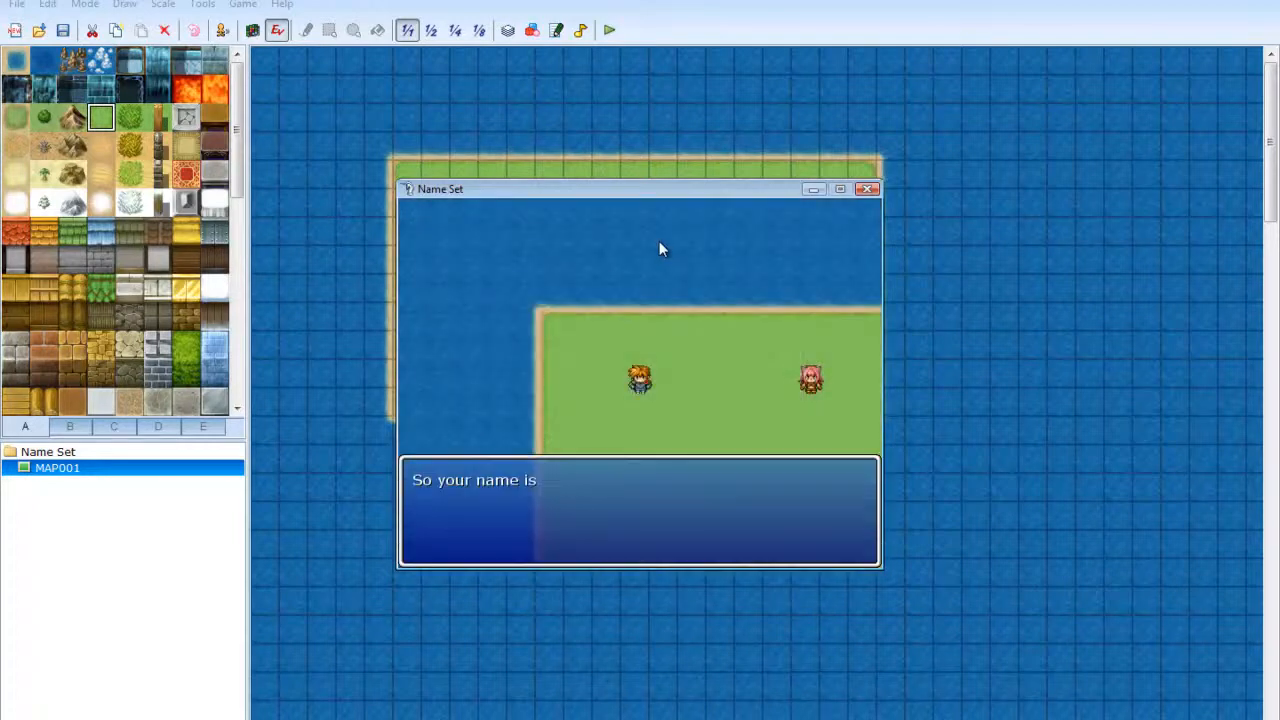
- Walk the hero over to the pink-haired character and read the boy version of the dialogue
key(Return)
key(Down)
key(Right)
key(Right)
key(Up)
key(Up)
key(Left)
key(Left)
key(Down)
key(Right)
key(Right)
key(Right)
key(Right)
key(Right)
key(Right)
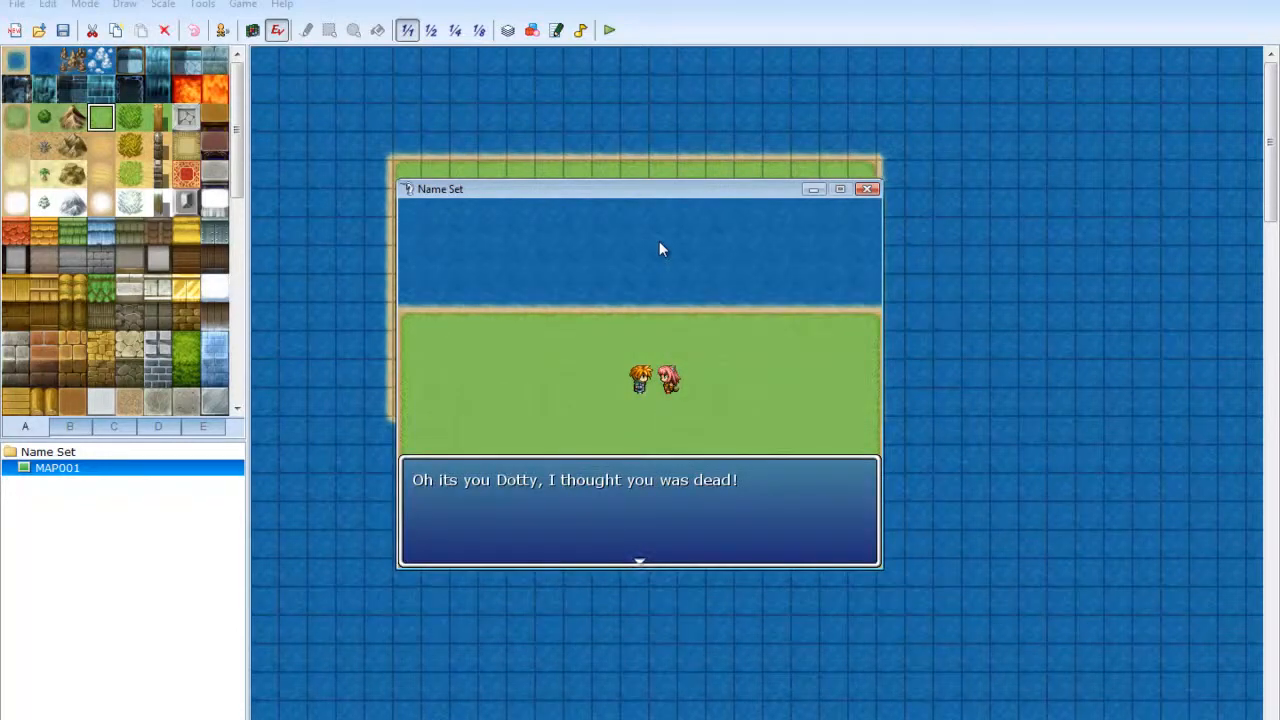
key(Return)
key(Up)
key(Right)
key(Return)
key(Return)
key(Return)
key(Return)
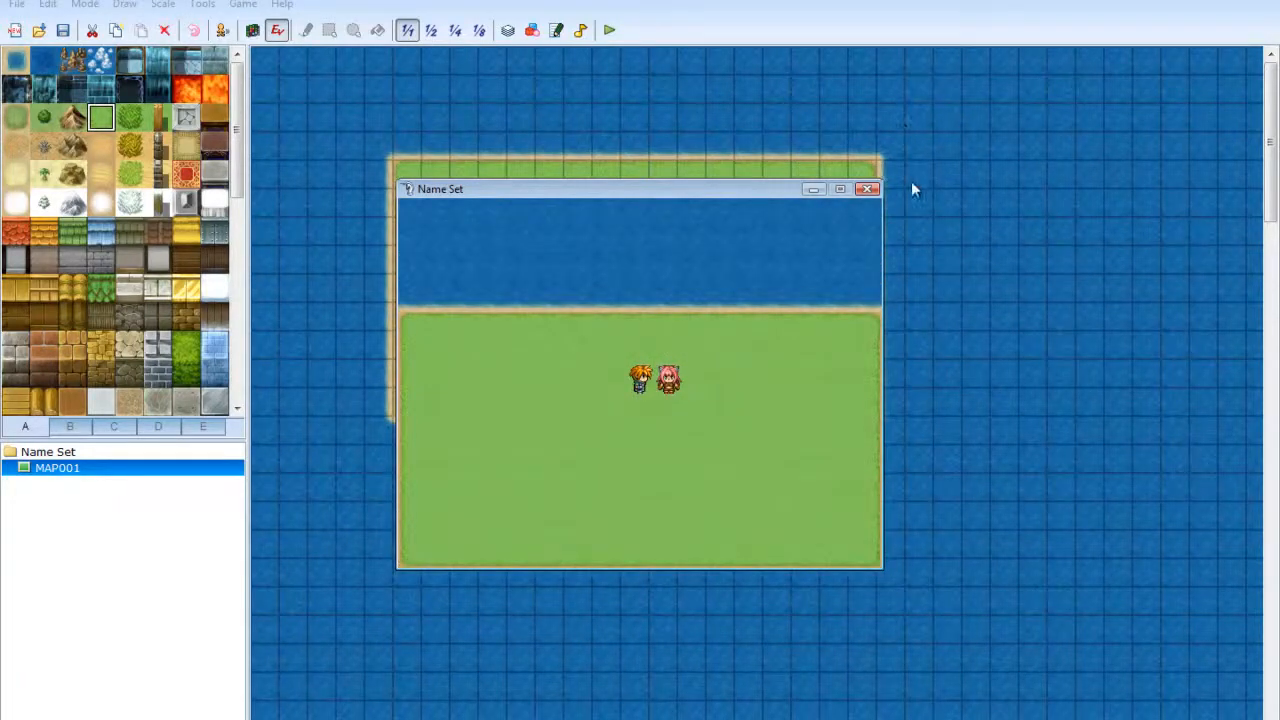
- Close the game, start another playtest with a new game and choose Girl
click(862, 191)
click(609, 30)
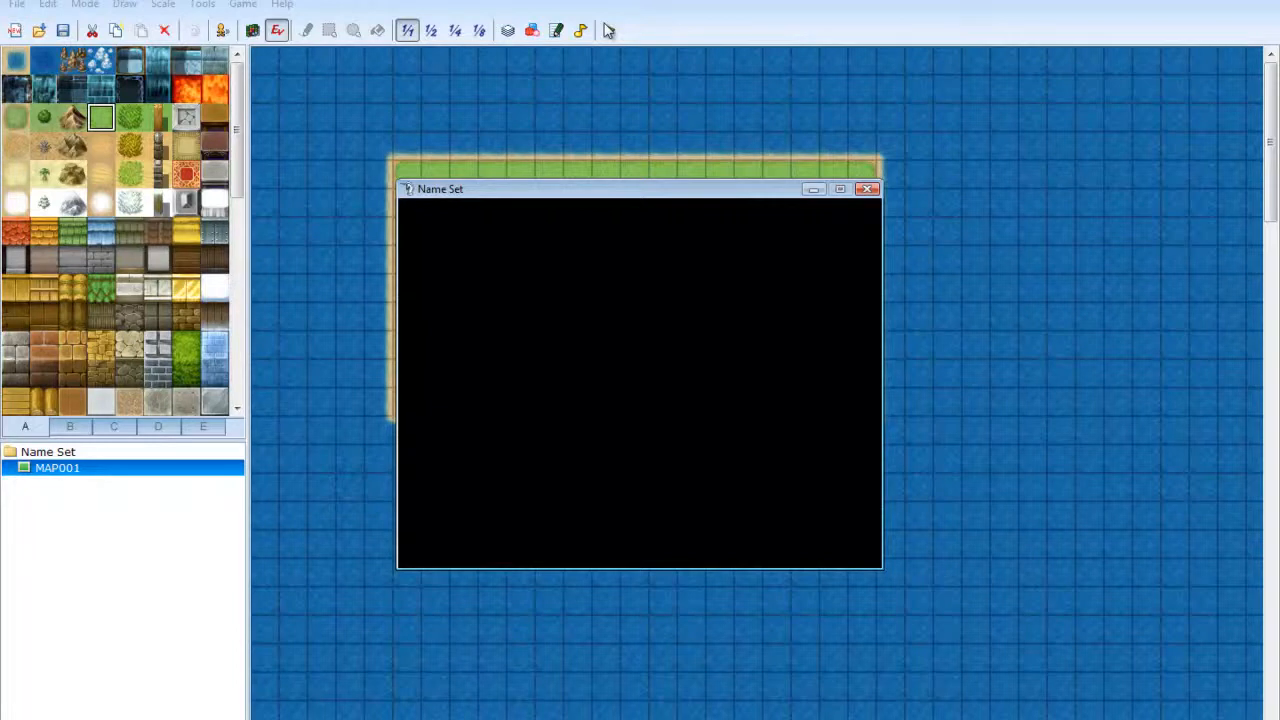
key(Return)
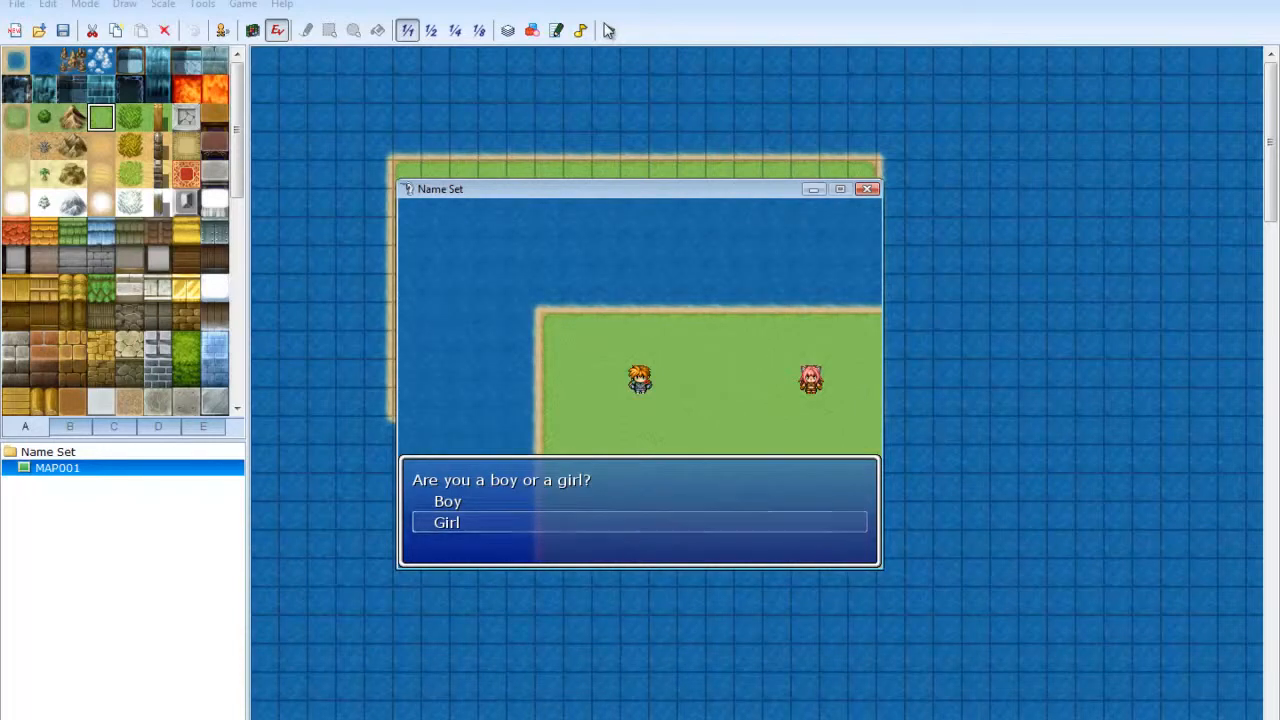
key(Return)
key(Return)
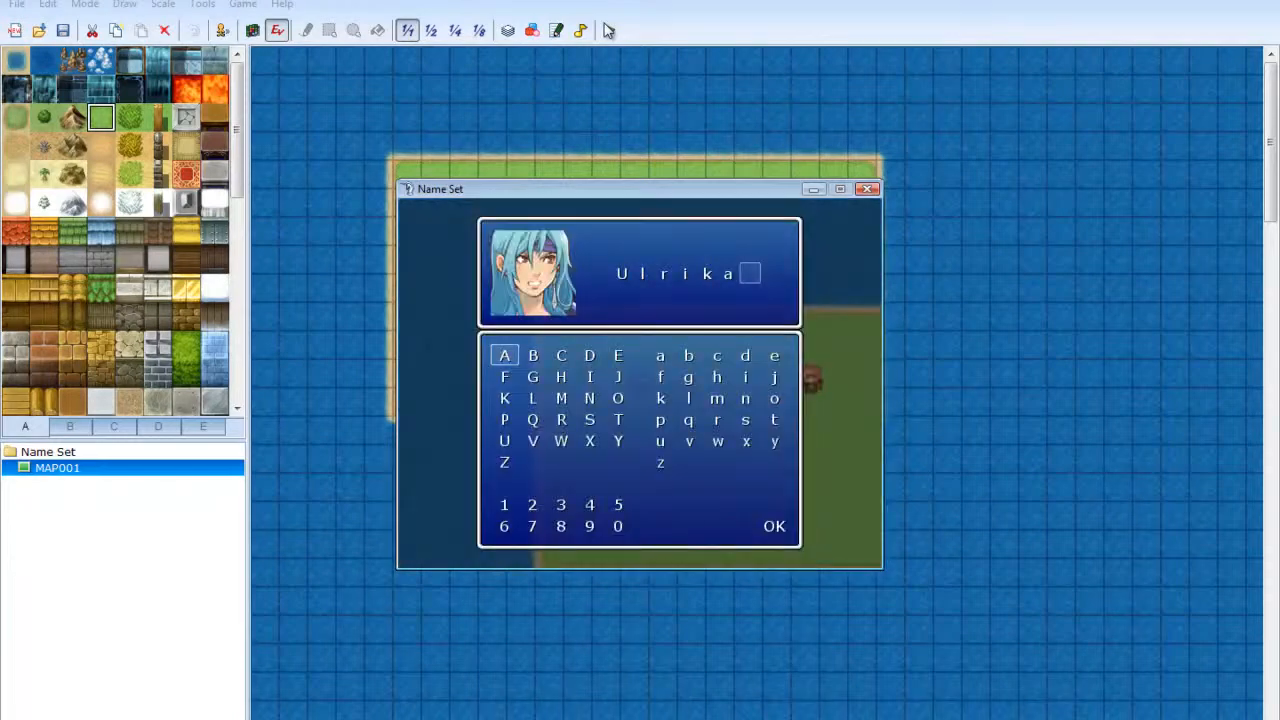
- Replace the default heroine name with Dooty on the name input screen and confirm it
key(Escape)
key(Escape)
key(Escape)
key(Escape)
key(Escape)
key(Escape)
key(Right)
key(Right)
key(Right)
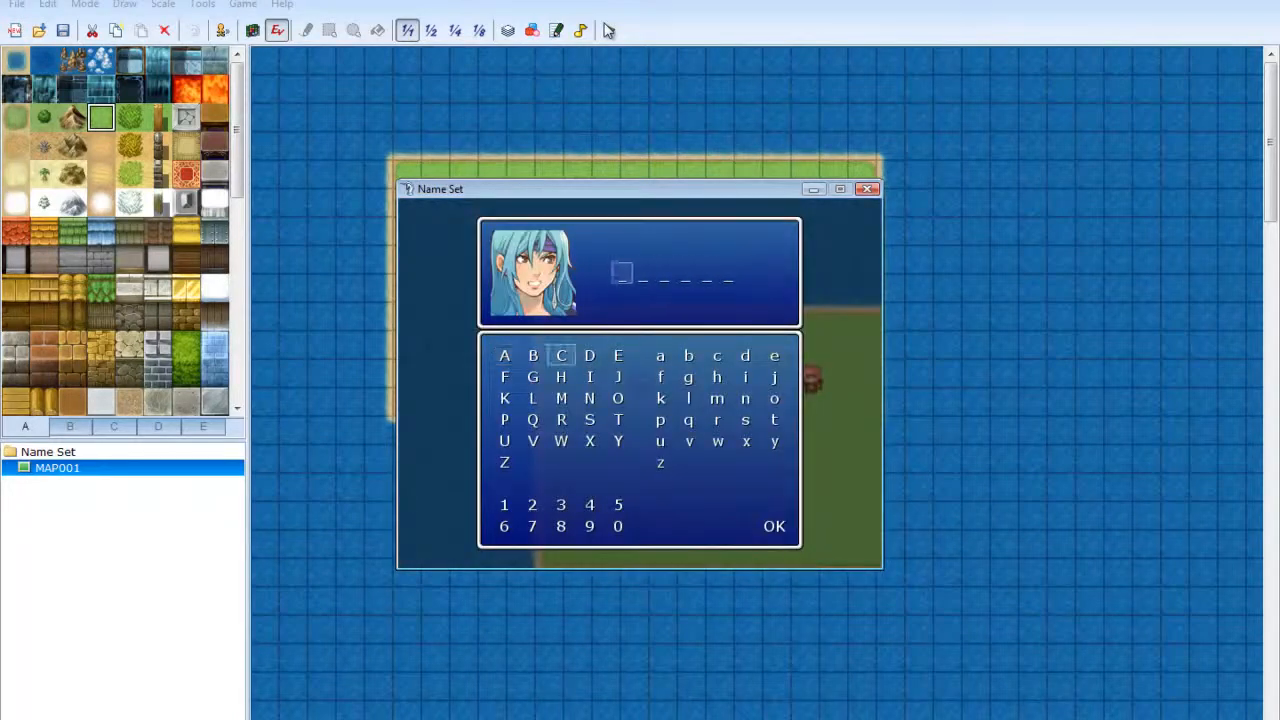
key(Return)
key(Down)
key(Down)
key(Right)
key(Right)
key(Right)
key(Right)
key(Right)
key(Right)
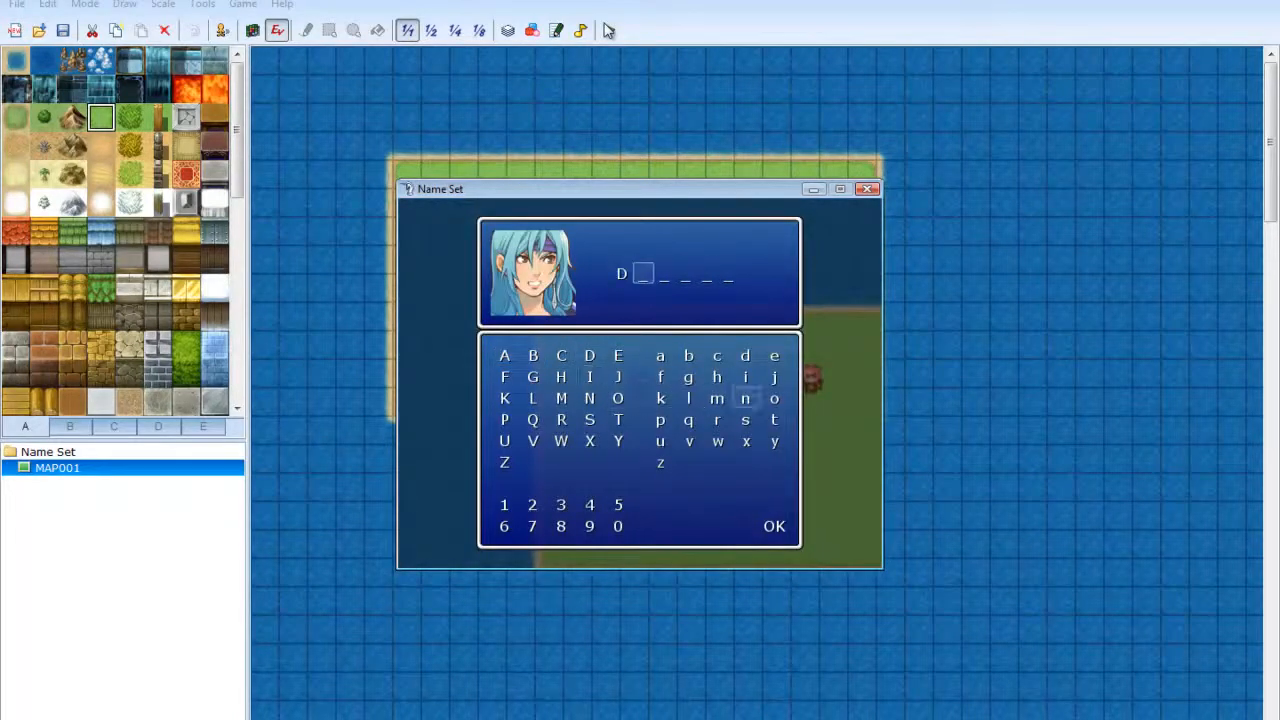
key(Return)
key(Return)
key(Down)
key(Return)
key(Down)
key(Return)
key(Down)
key(Down)
key(Down)
key(Down)
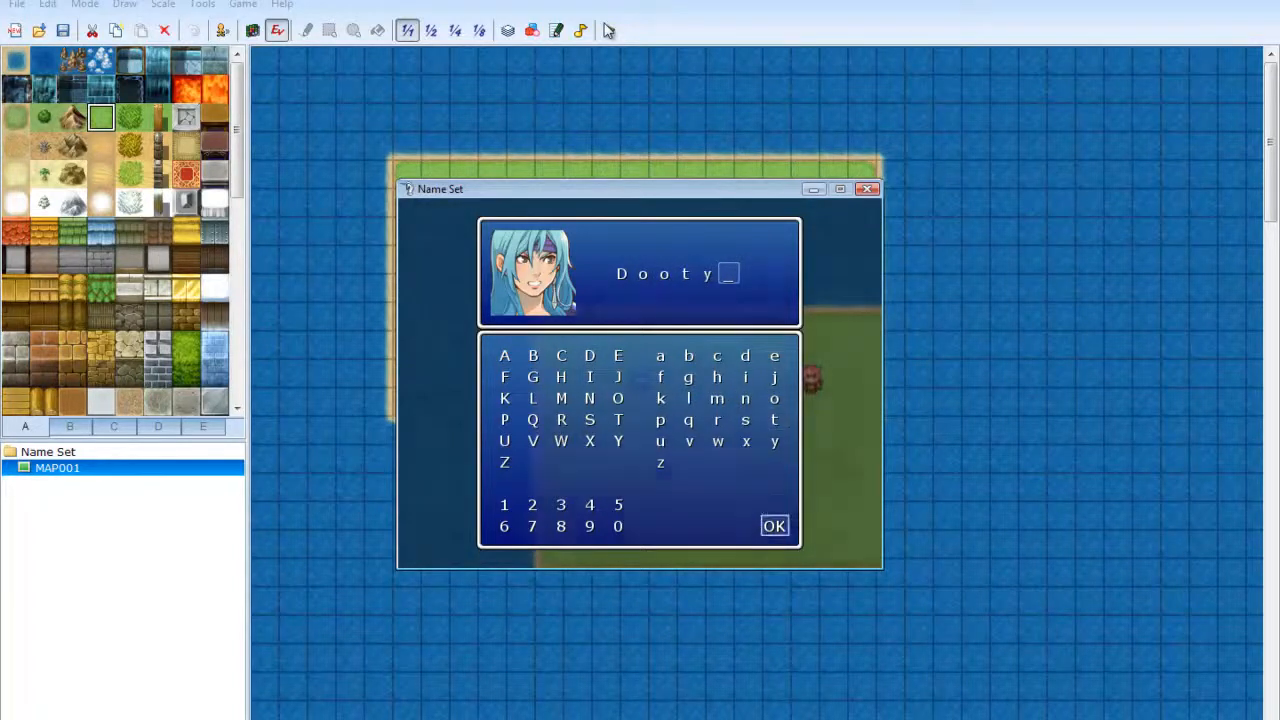
key(Return)
- Talk to the pink-haired character as the girl hero and read through the dialogue
key(Return)
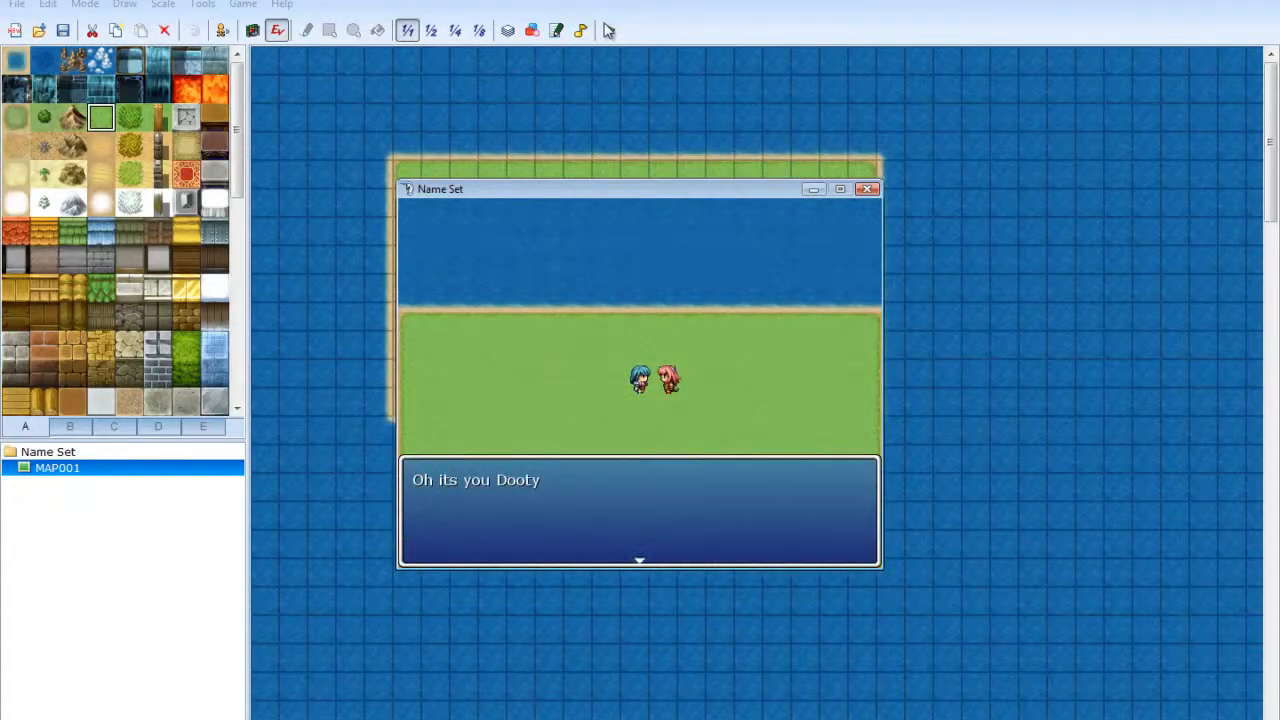
key(Return)
key(Return)
key(Return)
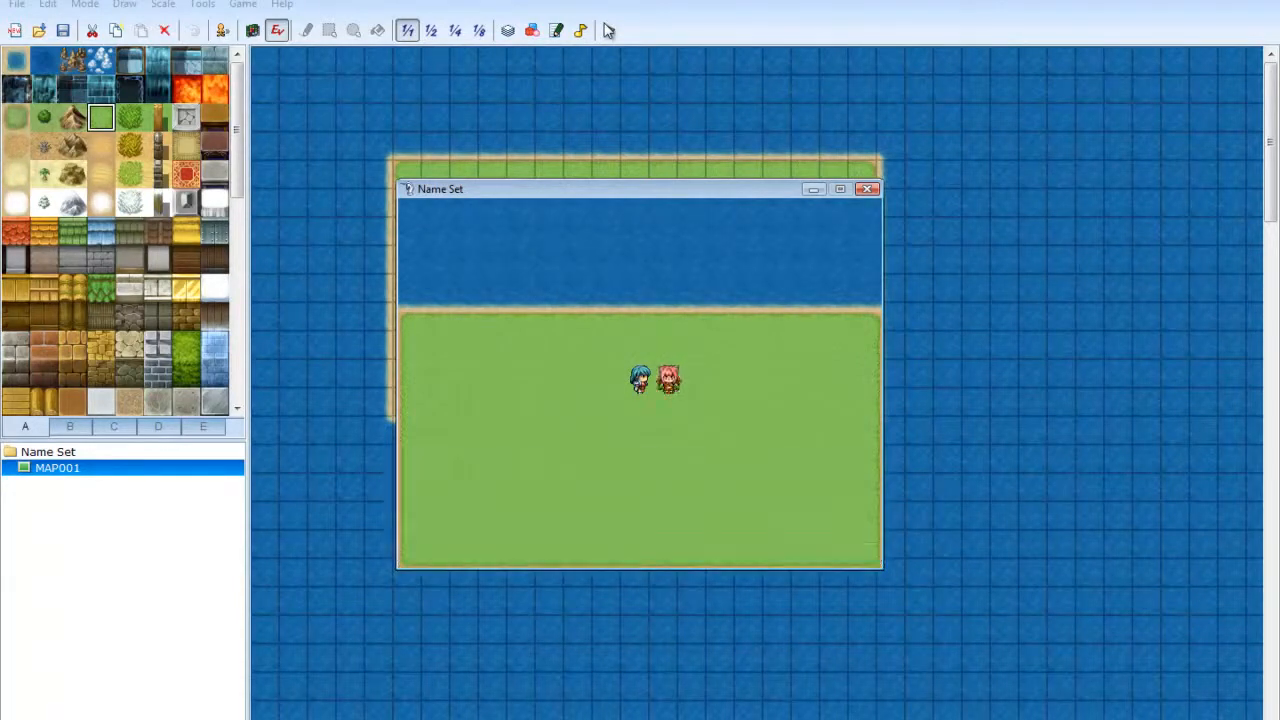
- Close the playtest, open the pink-haired character's event and examine the text shown when Ralph is in the party
click(867, 190)
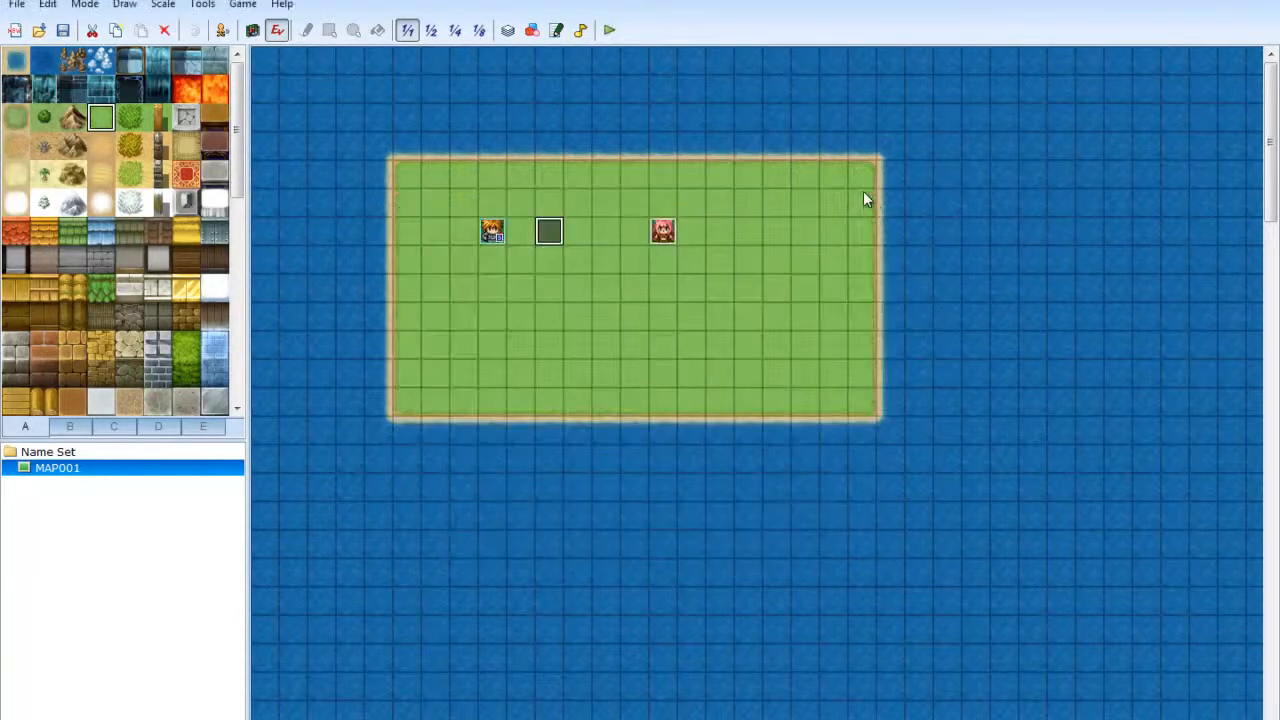
right_click(680, 236)
click(708, 244)
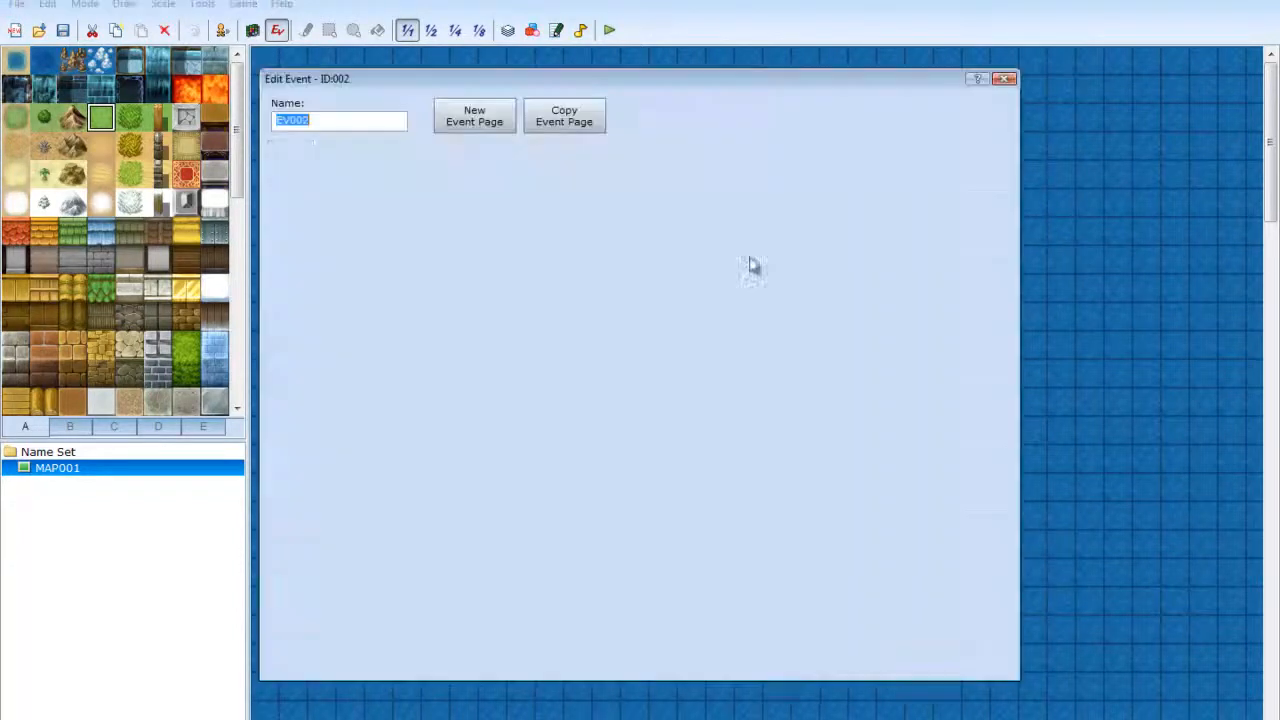
click(732, 445)
drag(716, 83, 797, 271)
click(758, 398)
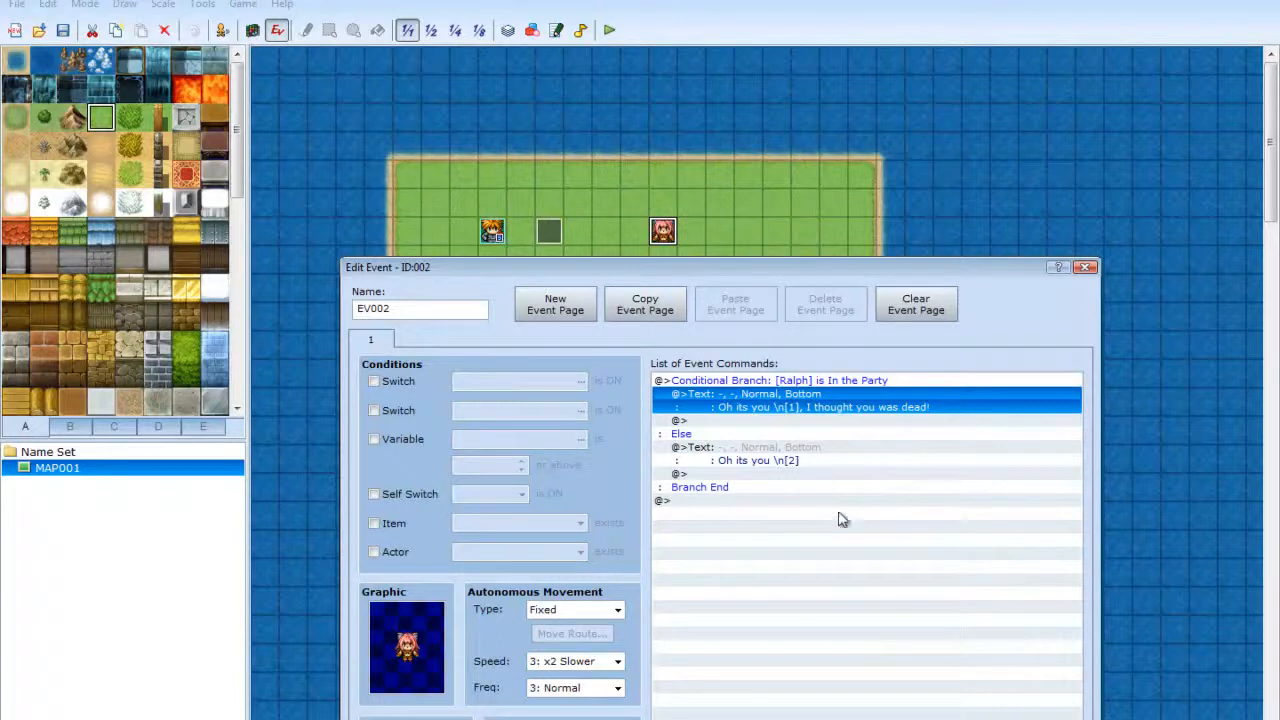
drag(922, 273, 1177, 123)
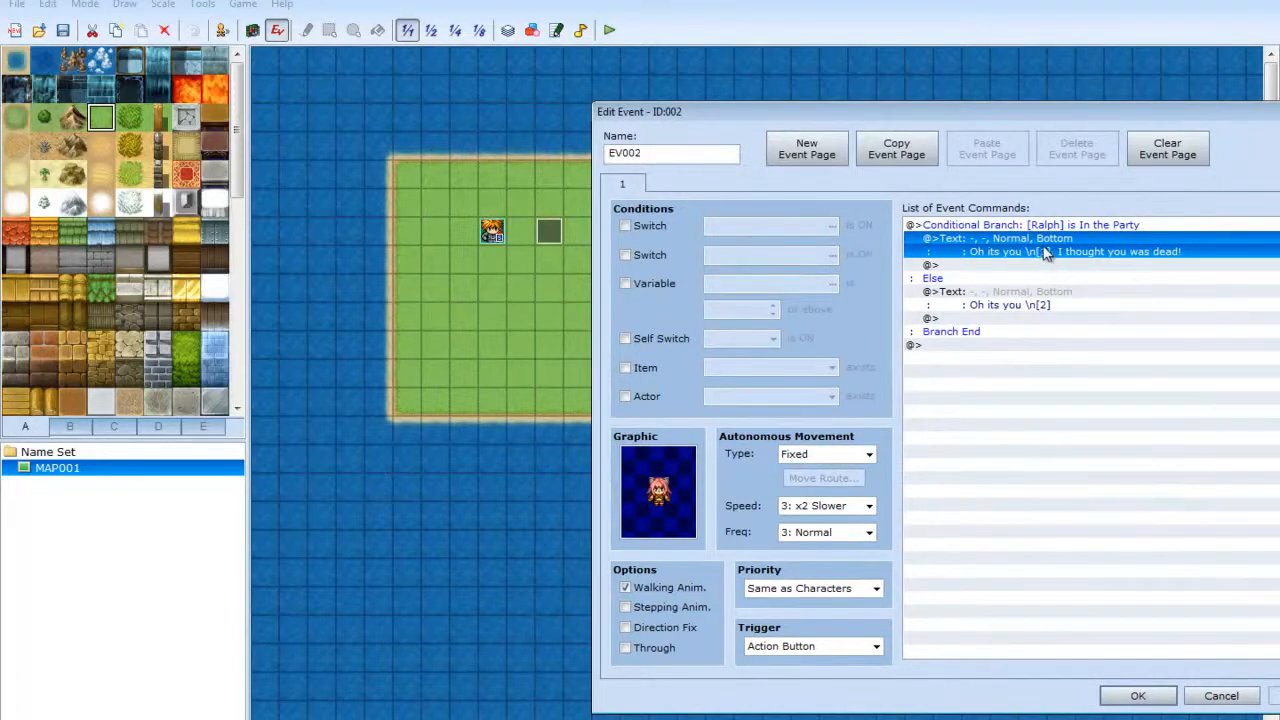
- Examine the text in the Else branch of the character's event, then close the event without changes
right_click(967, 292)
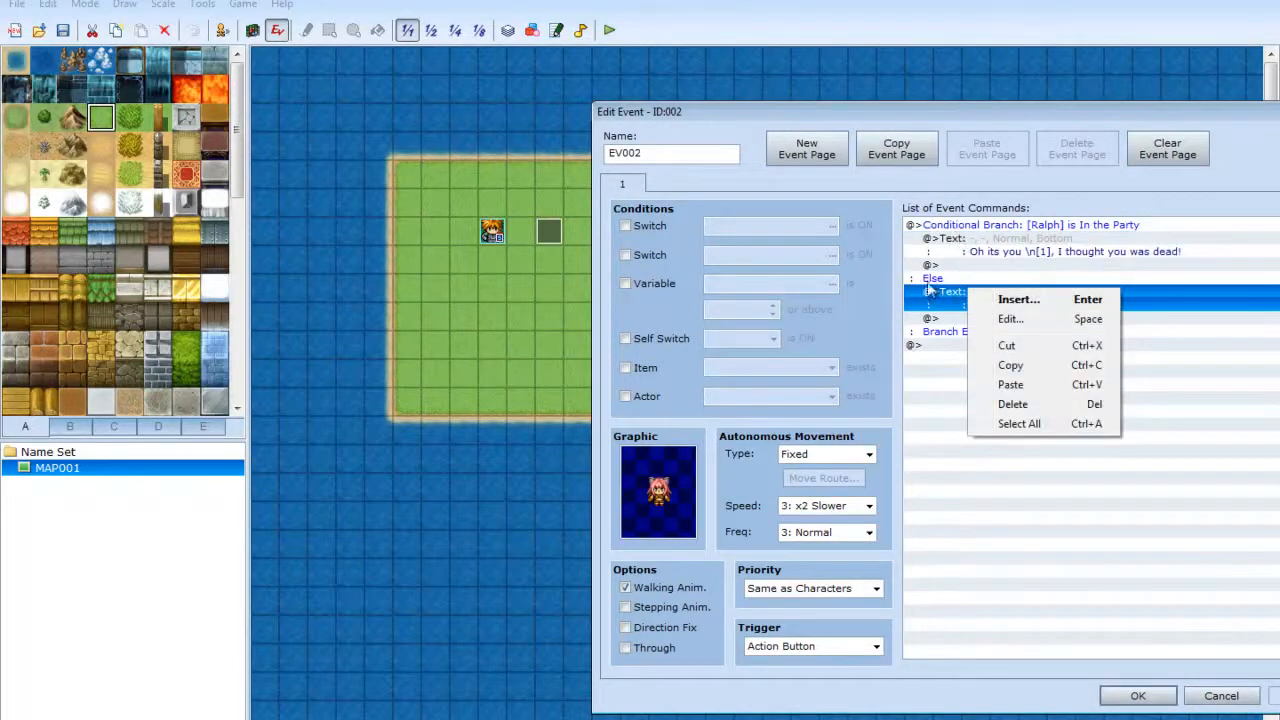
click(951, 410)
click(1045, 308)
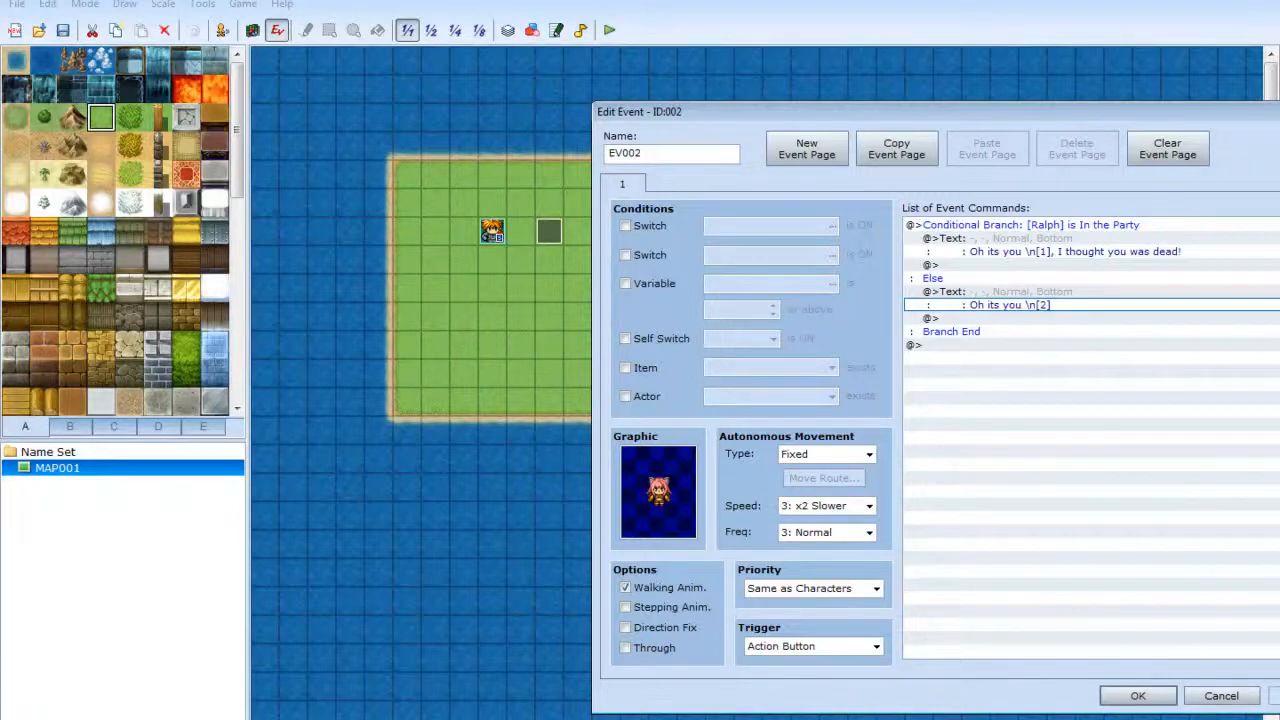
click(1211, 703)
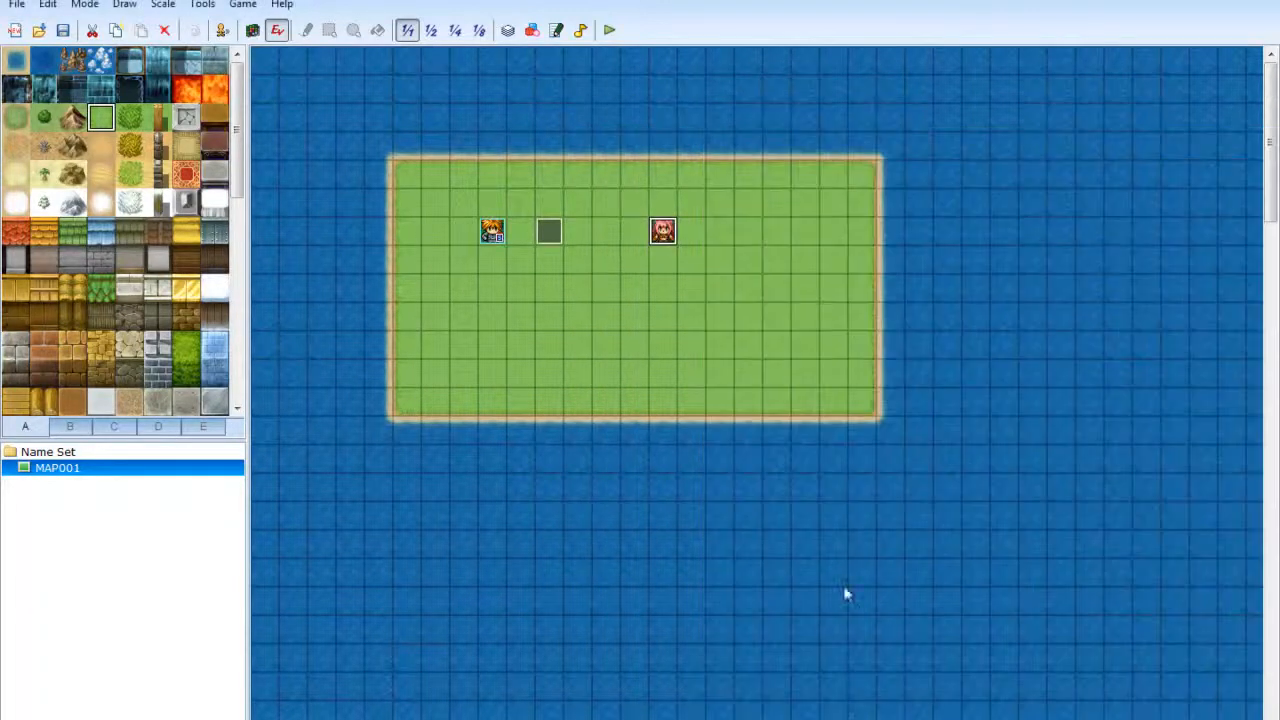
- Move the pink-haired character's event to the top row of the grass area, two tiles above the event without a graphic
drag(662, 236, 551, 290)
click(597, 233)
drag(597, 233, 597, 235)
drag(562, 193, 549, 284)
mouse_move(549, 284)
mouse_down()
mouse_move(600, 235)
mouse_move(551, 180)
mouse_move(550, 287)
mouse_up()
drag(612, 250, 600, 254)
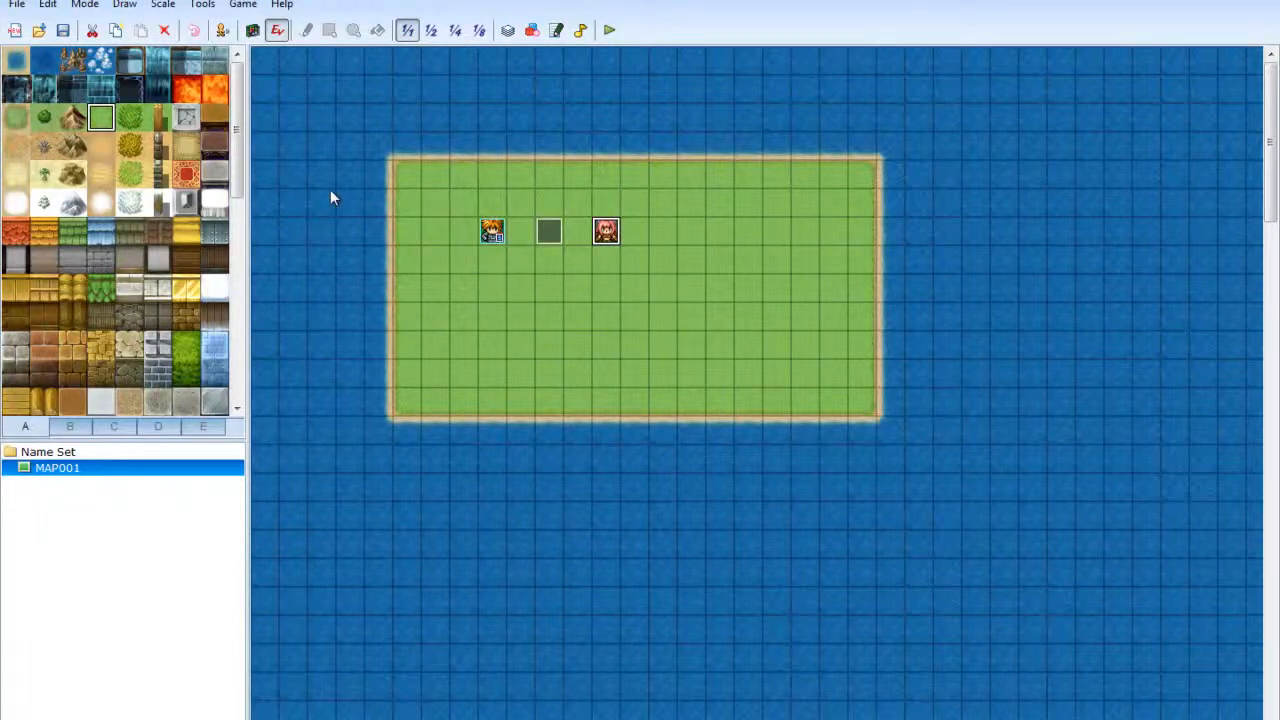
drag(610, 234, 549, 174)
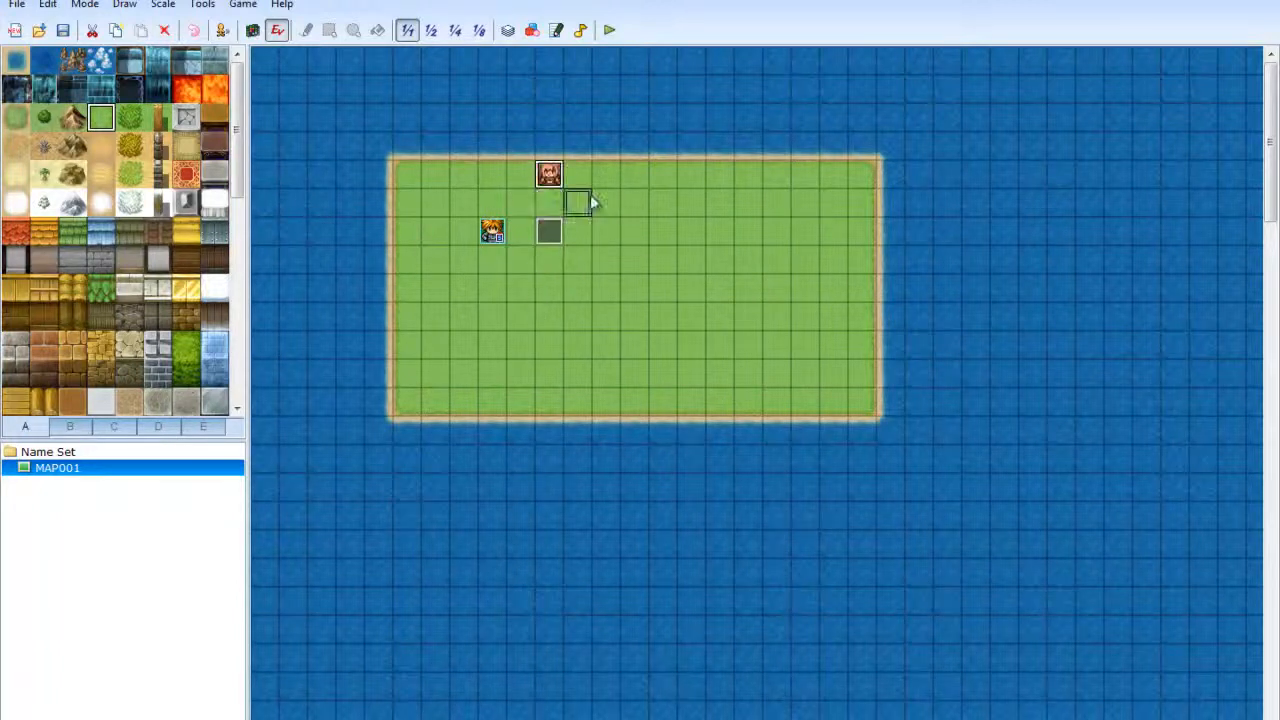
drag(610, 234, 549, 174)
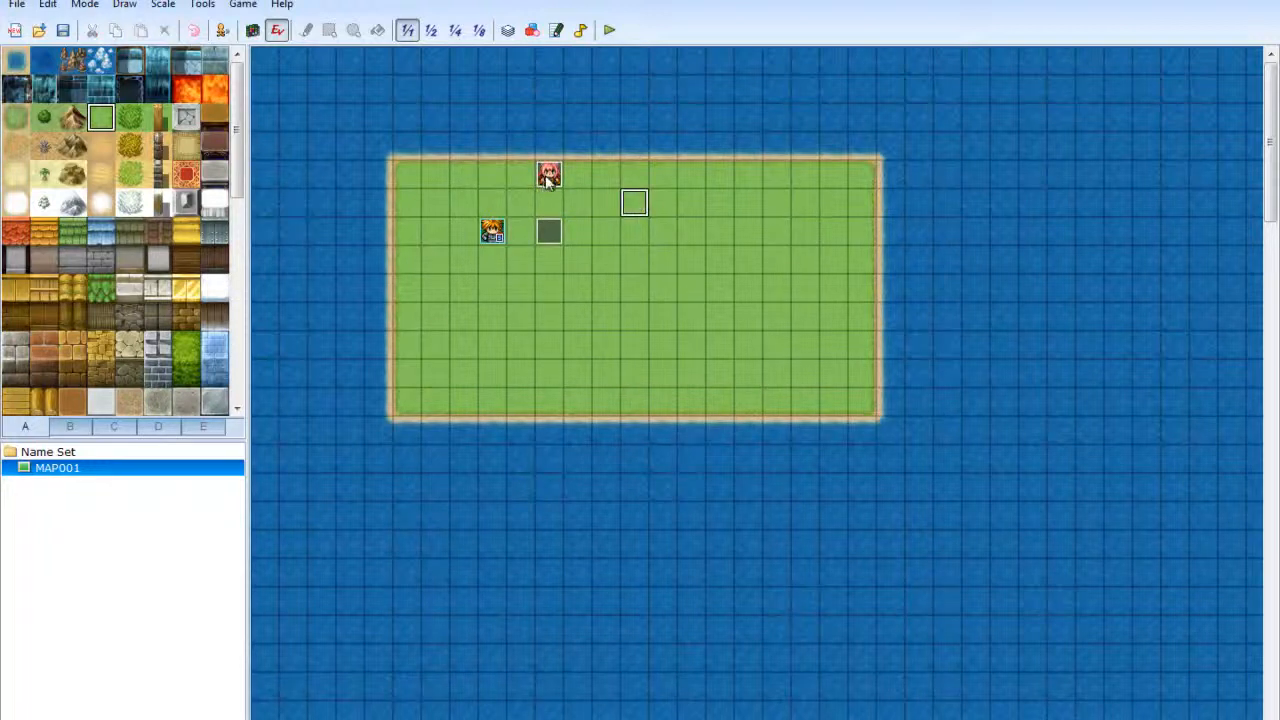